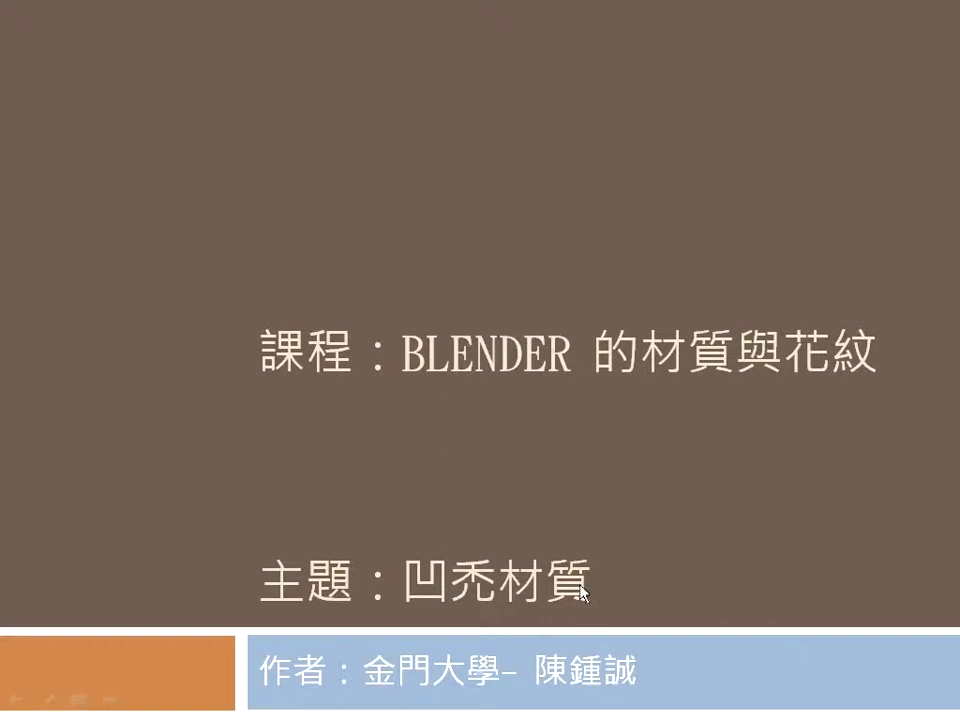
# Advance the slideshow from the Enter Blender slide, through cube-to-sphere, material and texture, to the F12 render slide.
pyautogui.click(708, 672)
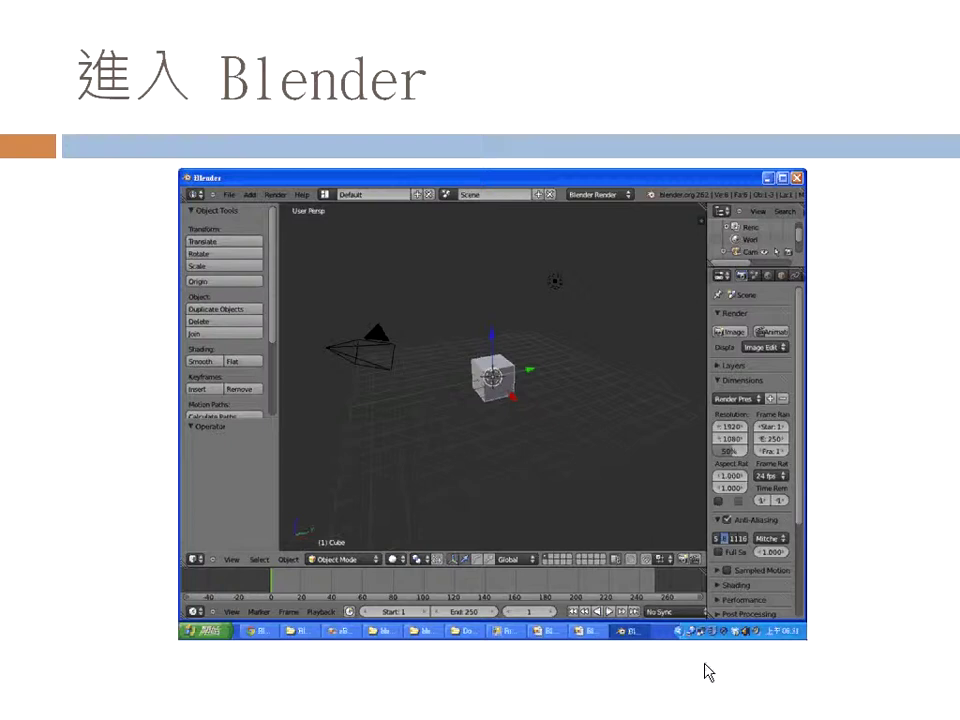
pyautogui.click(707, 672)
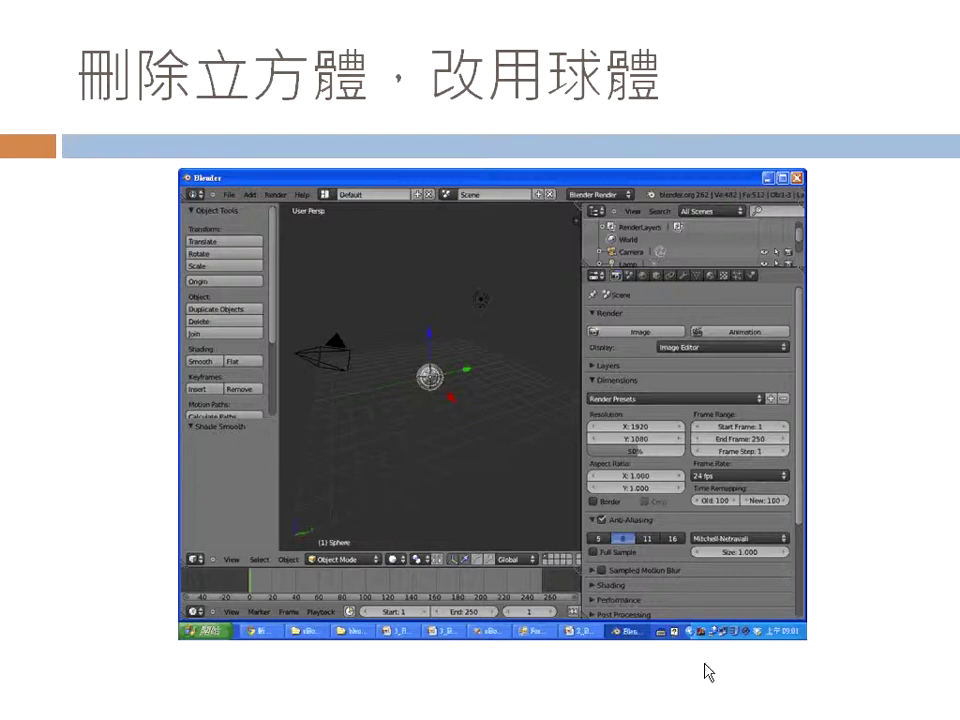
pyautogui.click(707, 672)
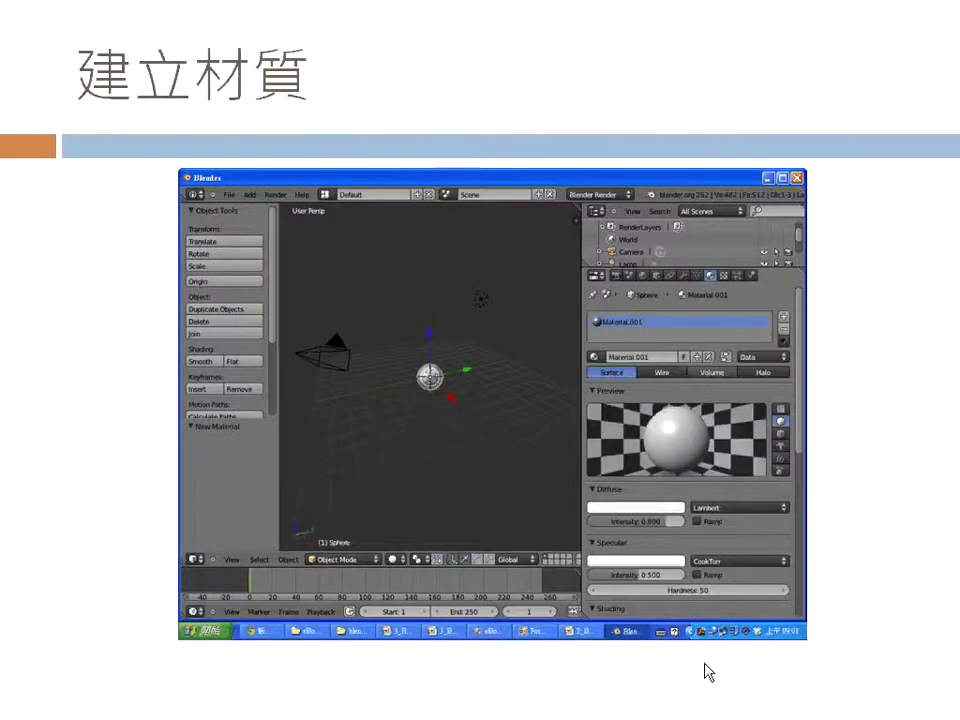
pyautogui.click(706, 672)
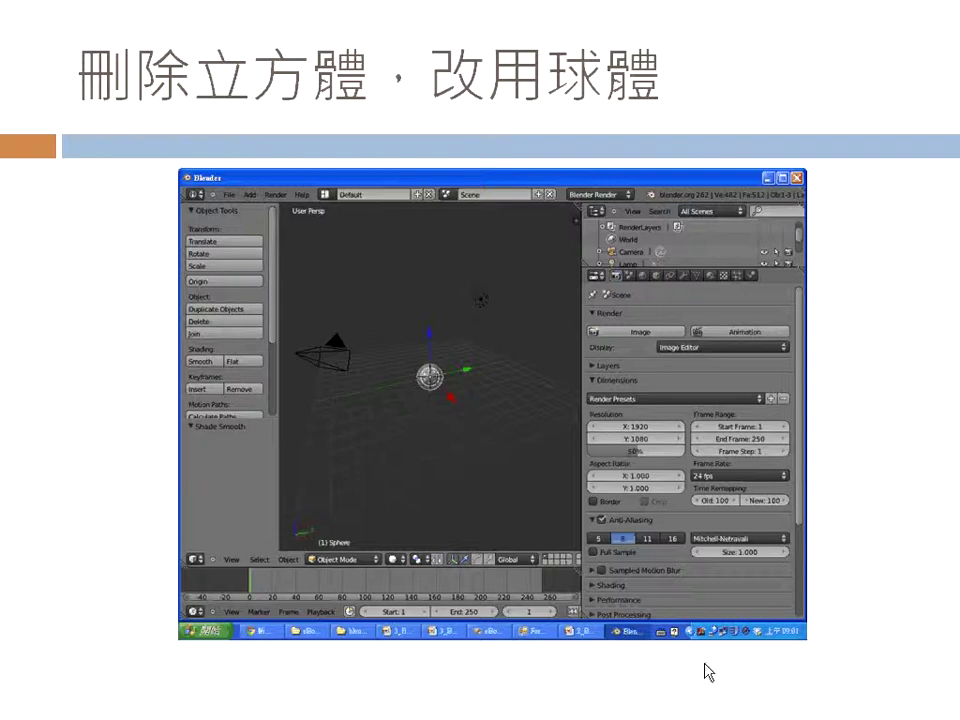
pyautogui.click(706, 672)
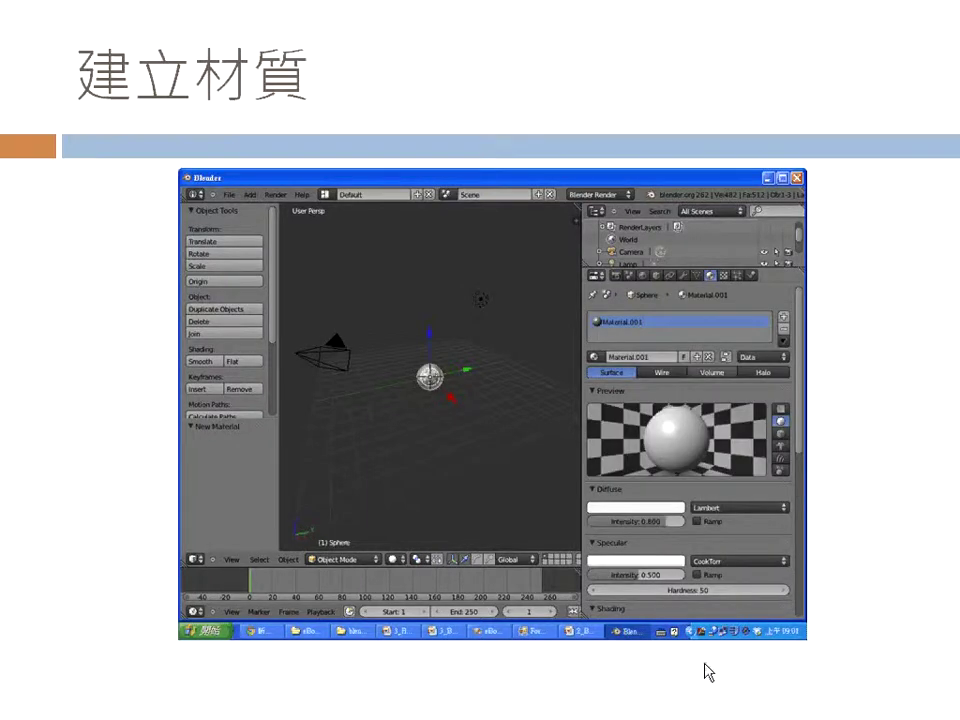
pyautogui.click(907, 449)
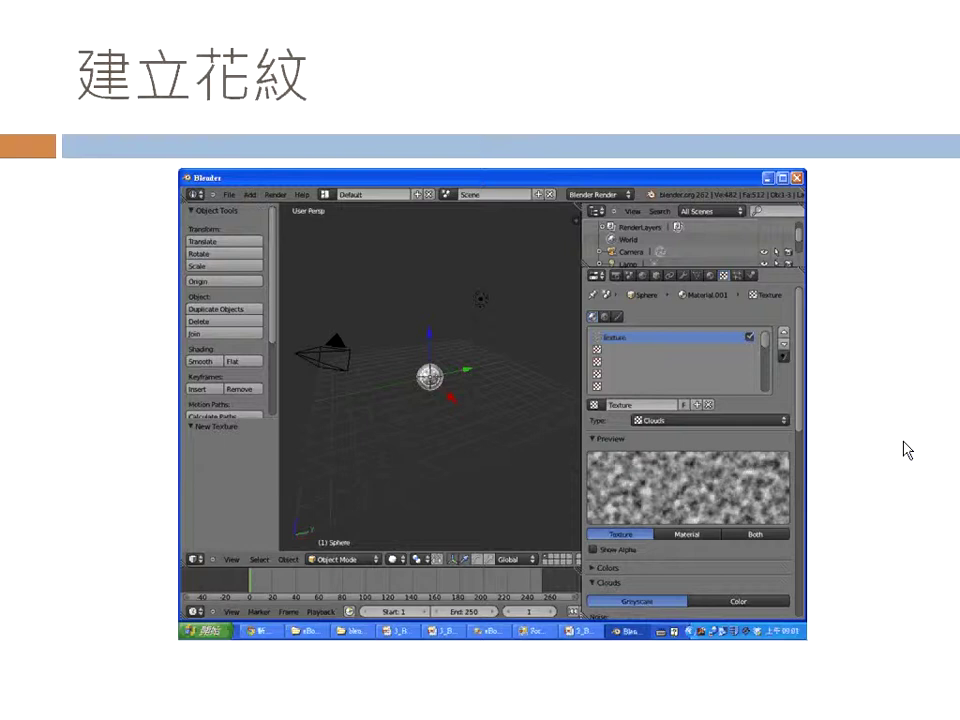
pyautogui.click(907, 449)
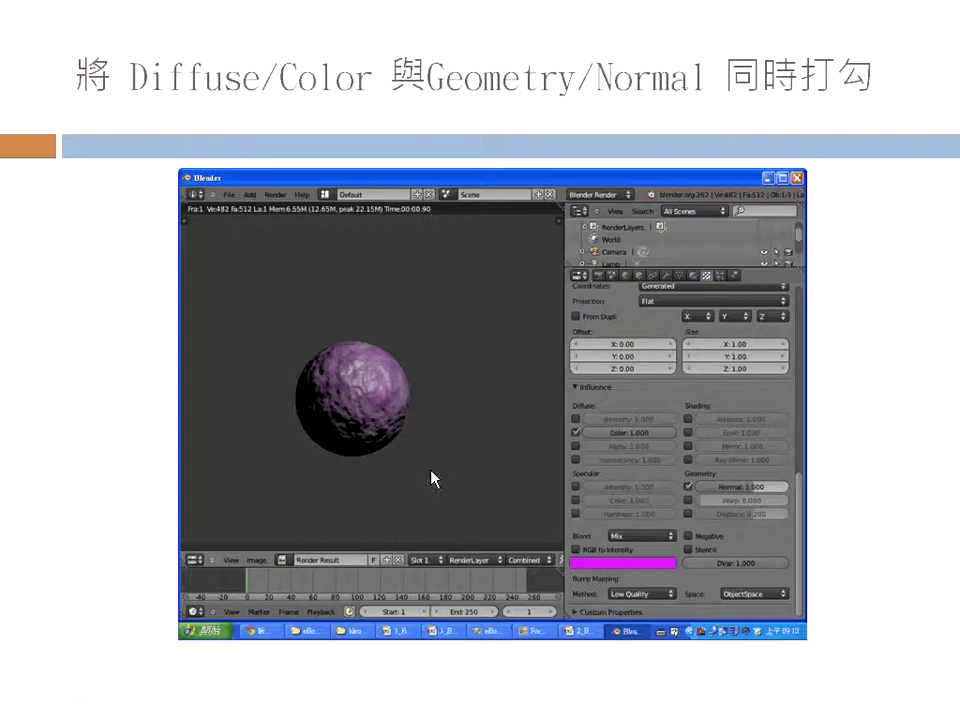
# End the slideshow and launch Blender 2.65, dismissing the splash to reveal the default cube scene.
pyautogui.press('Escape')
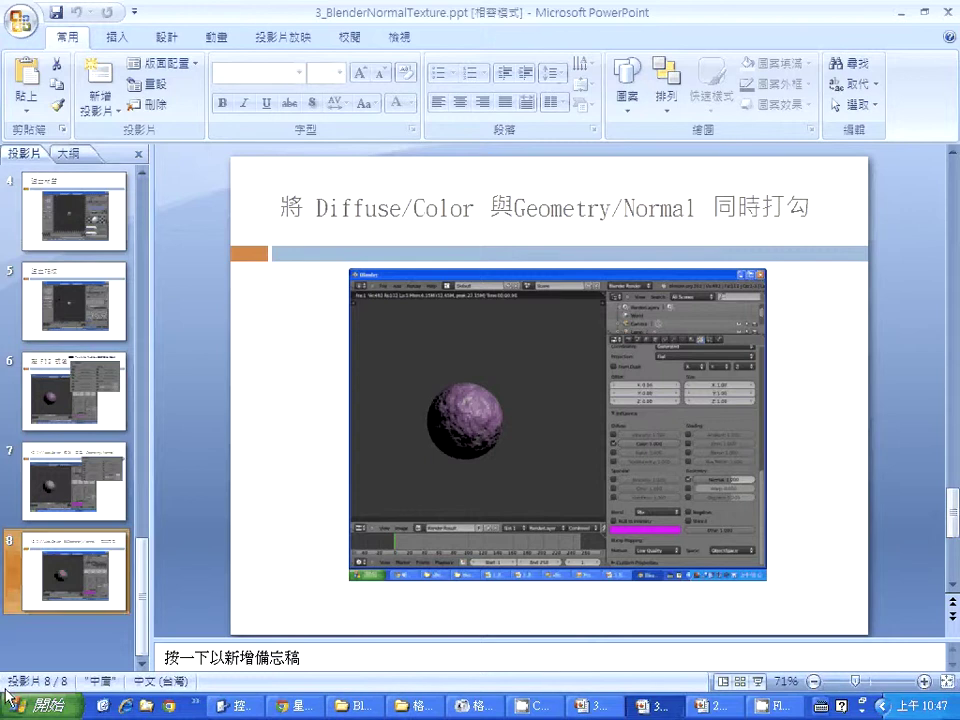
pyautogui.click(40, 705)
pyautogui.click(60, 523)
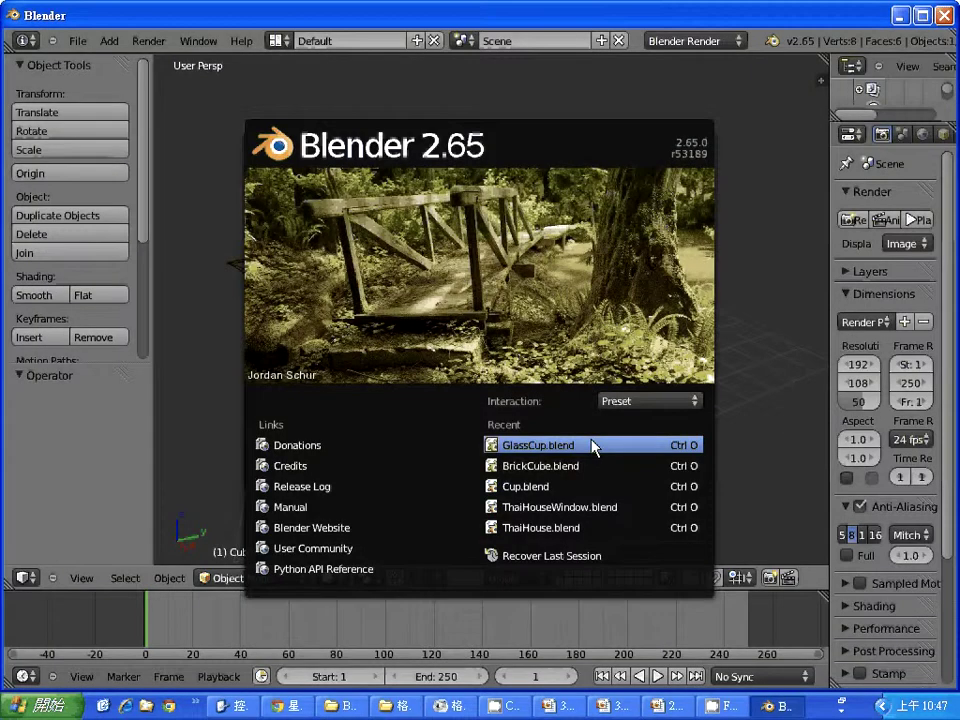
pyautogui.click(515, 327)
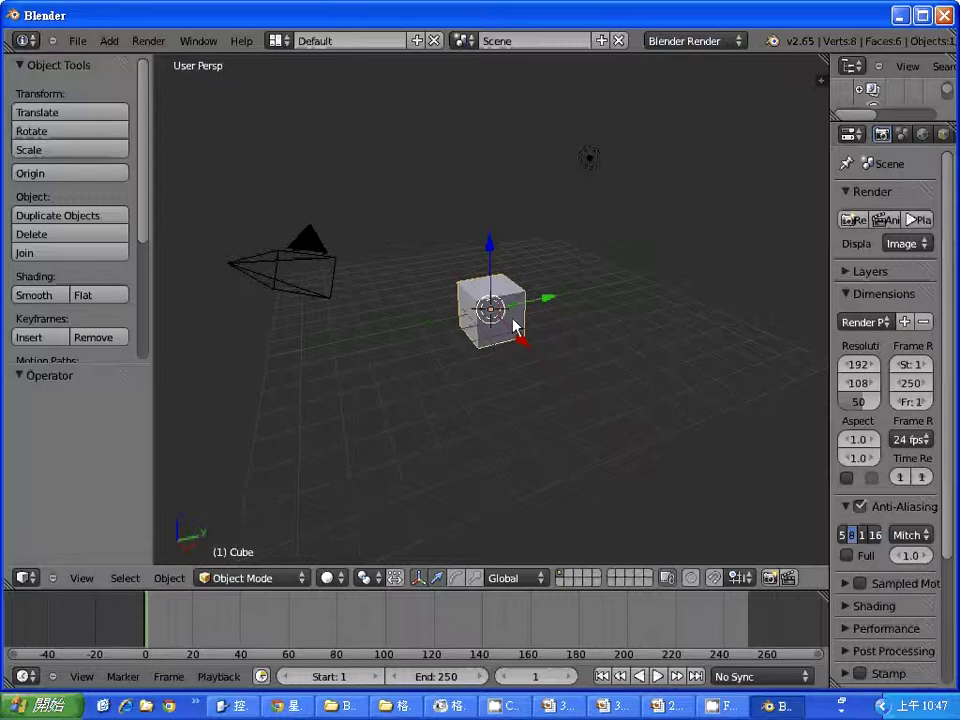
# Delete the default cube and add a UV sphere with 32 segments and 32 rings.
pyautogui.press('x')
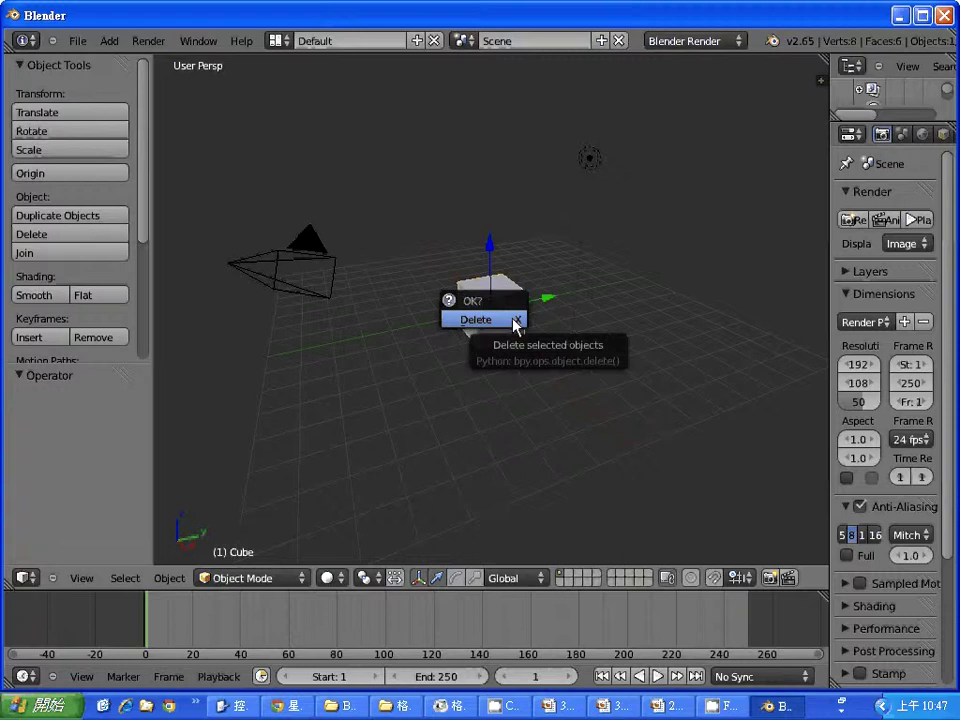
pyautogui.click(476, 320)
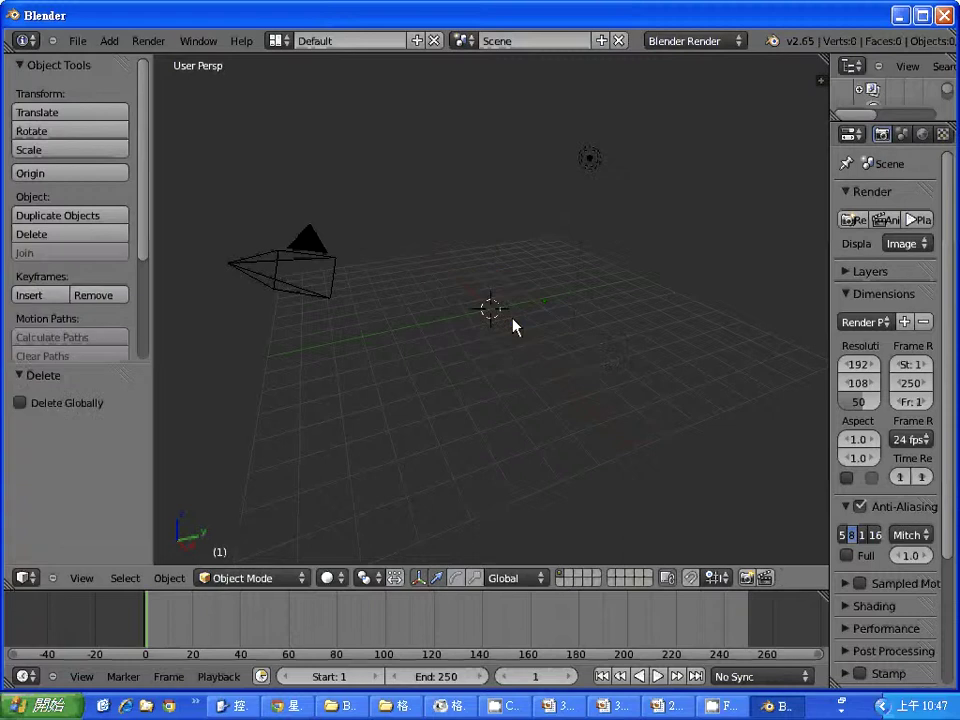
pyautogui.hotkey('shift', 'a')
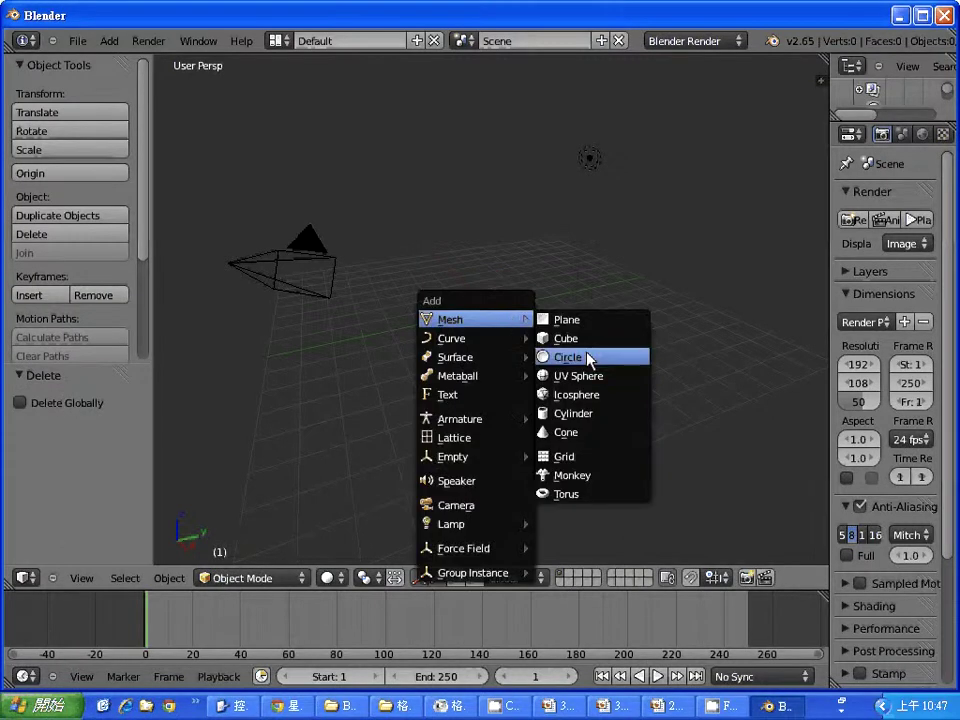
pyautogui.click(590, 376)
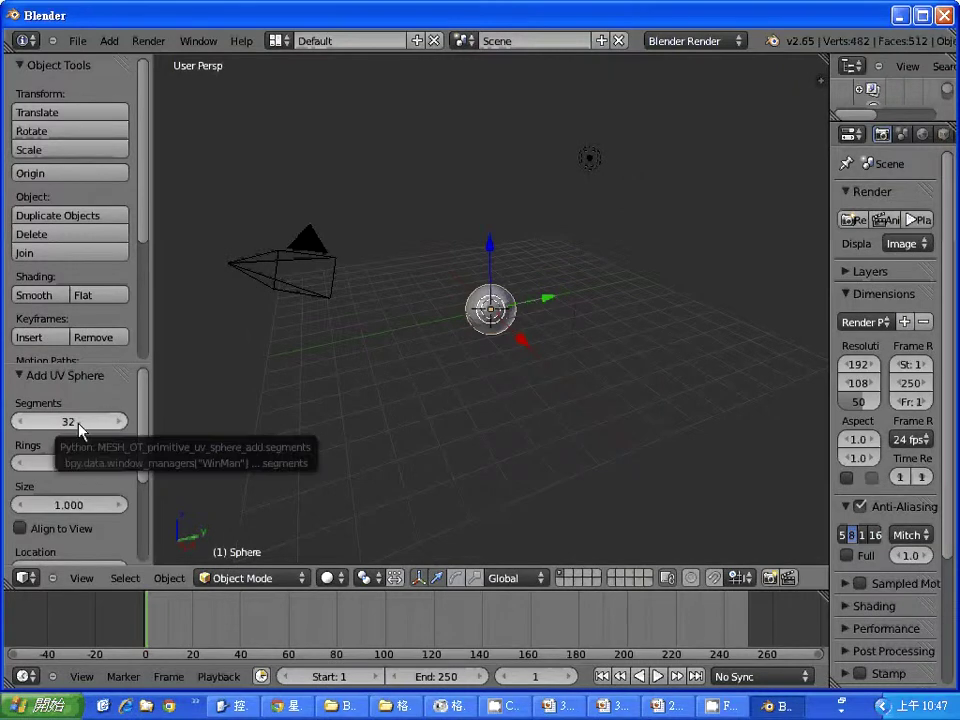
pyautogui.click(75, 465)
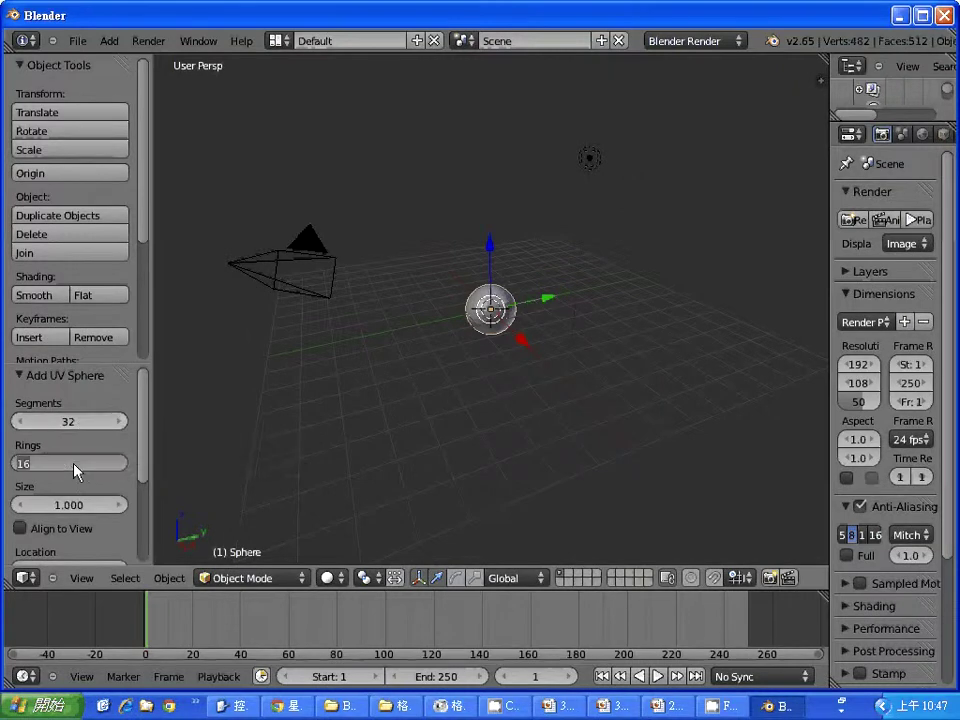
pyautogui.press('BackSpace')
pyautogui.write('32')
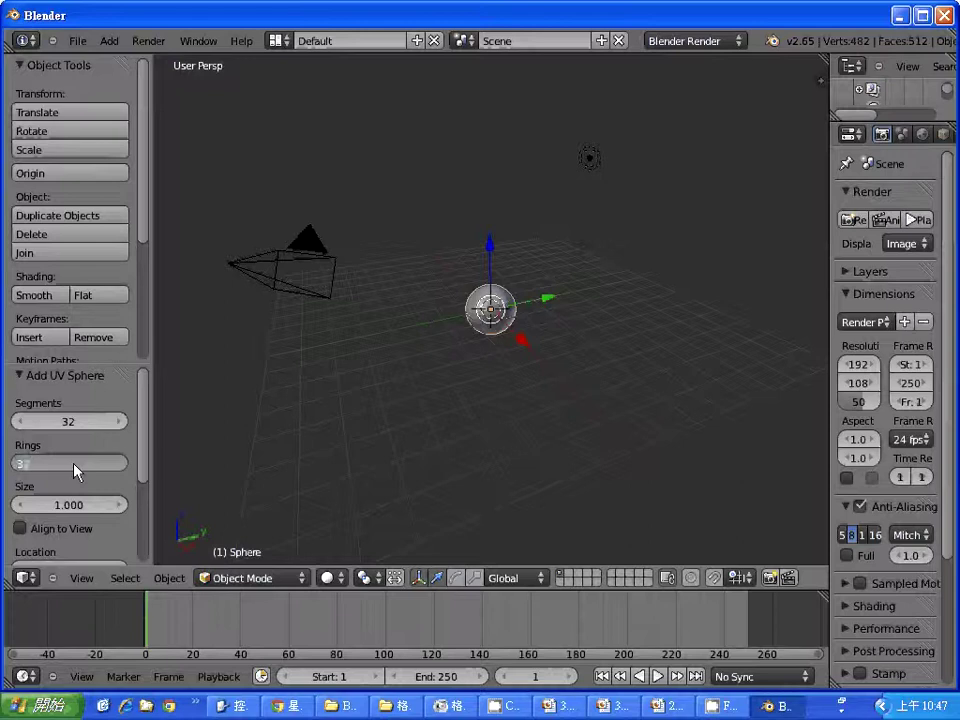
pyautogui.press('Return')
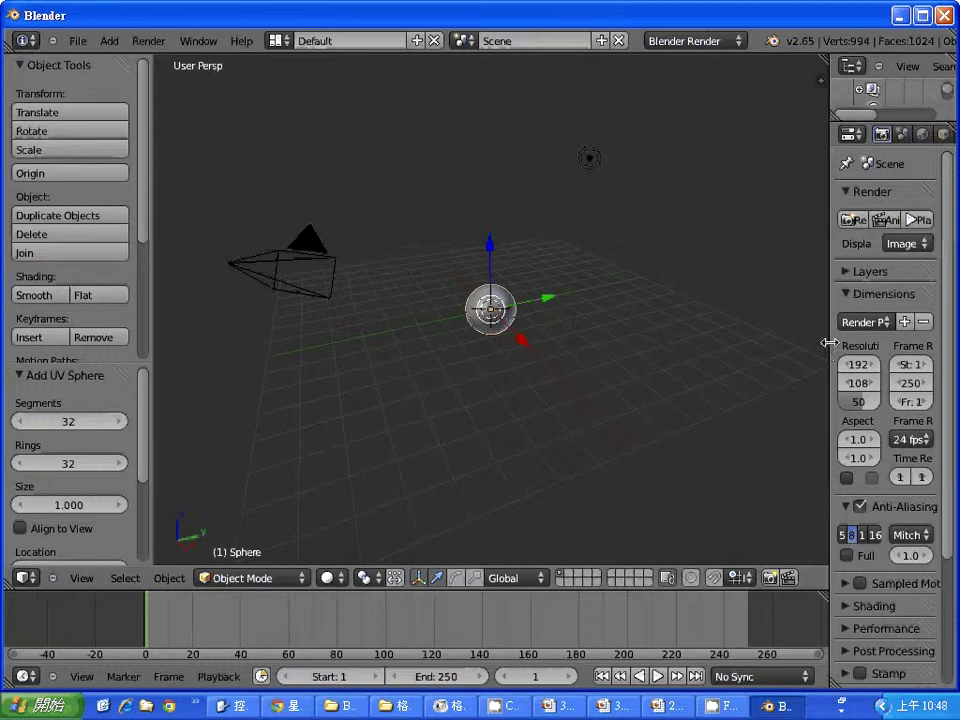
# Widen the Properties editor, give the sphere Material.001, and add a Clouds texture named 'Texture'.
pyautogui.moveTo(826, 350); pyautogui.dragTo(638, 362)
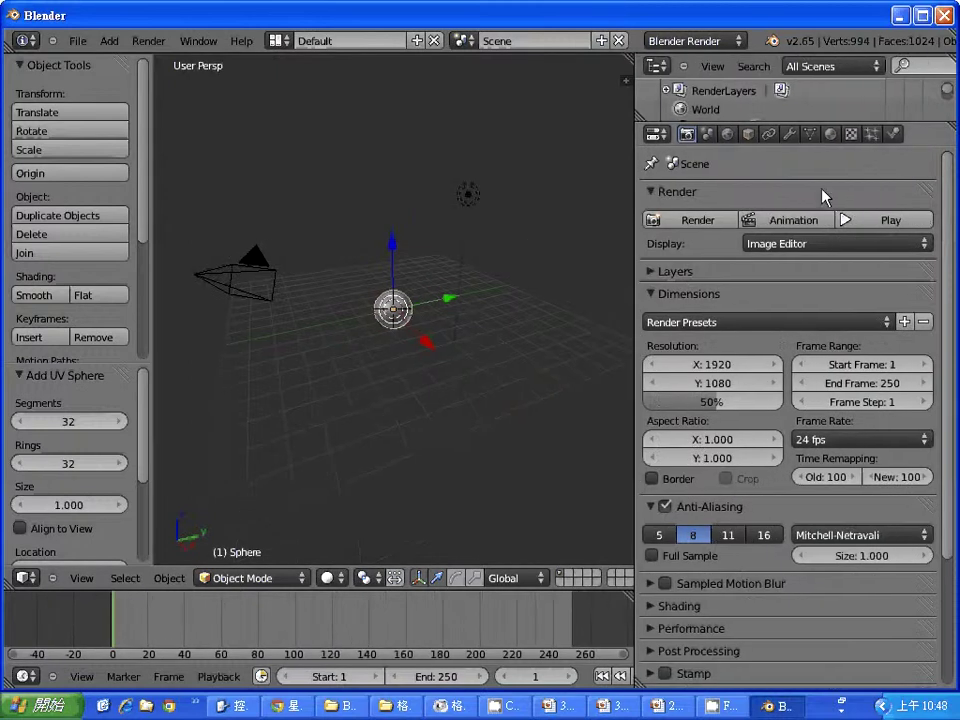
pyautogui.click(831, 136)
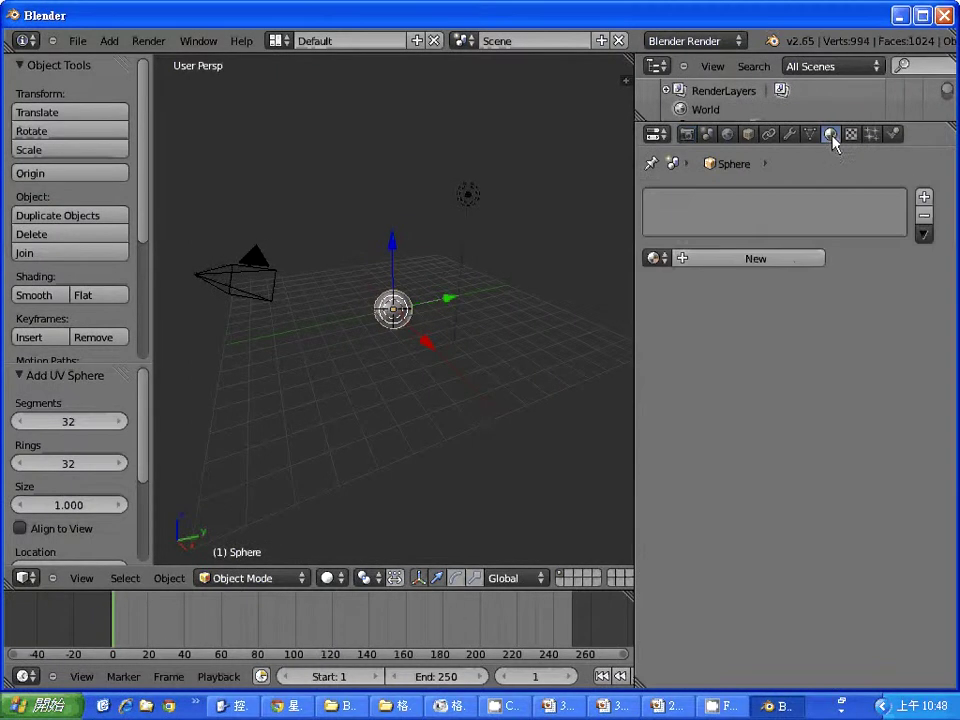
pyautogui.click(799, 262)
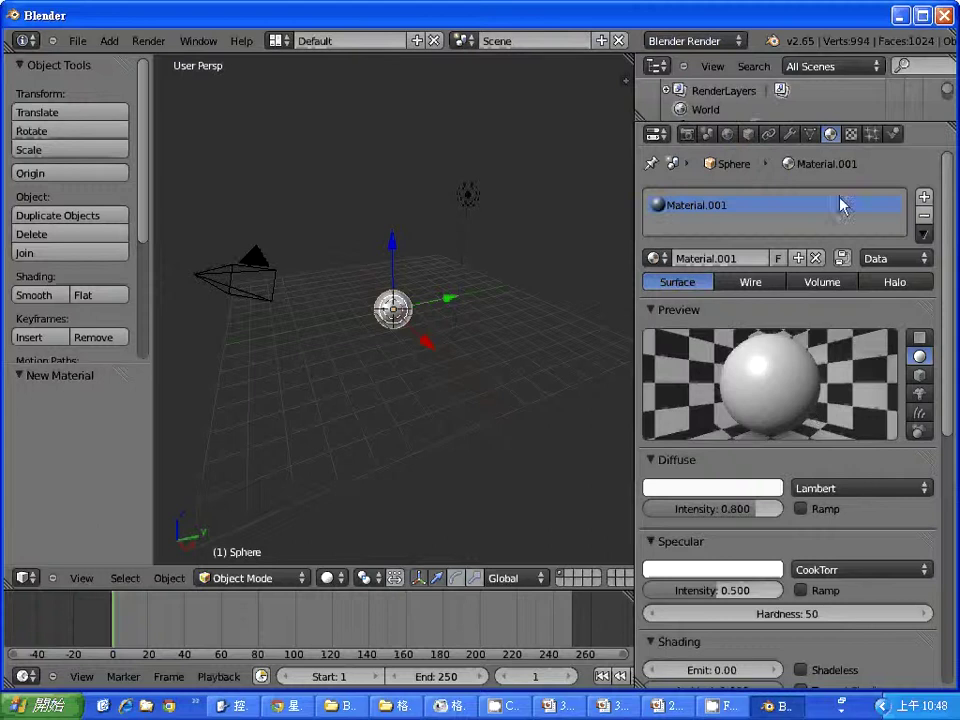
pyautogui.click(852, 135)
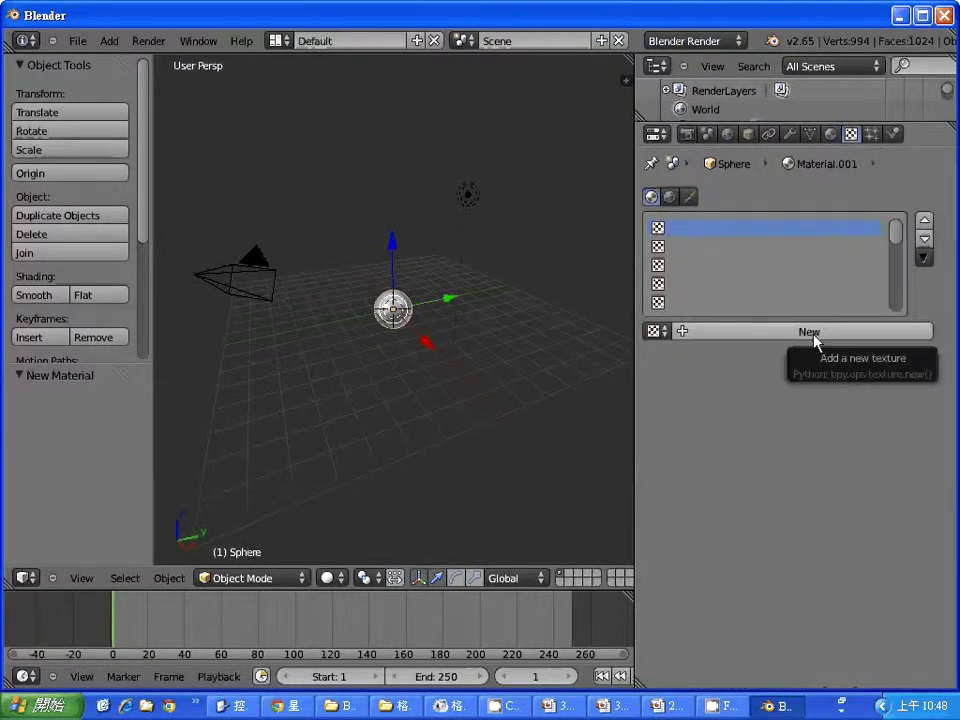
pyautogui.click(813, 334)
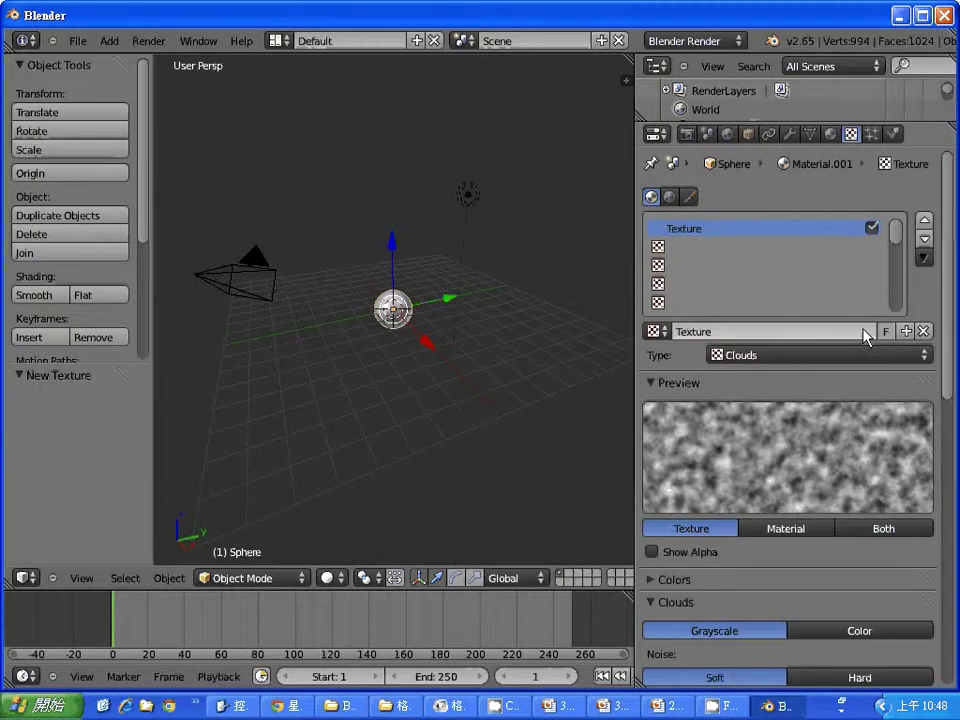
pyautogui.click(912, 356)
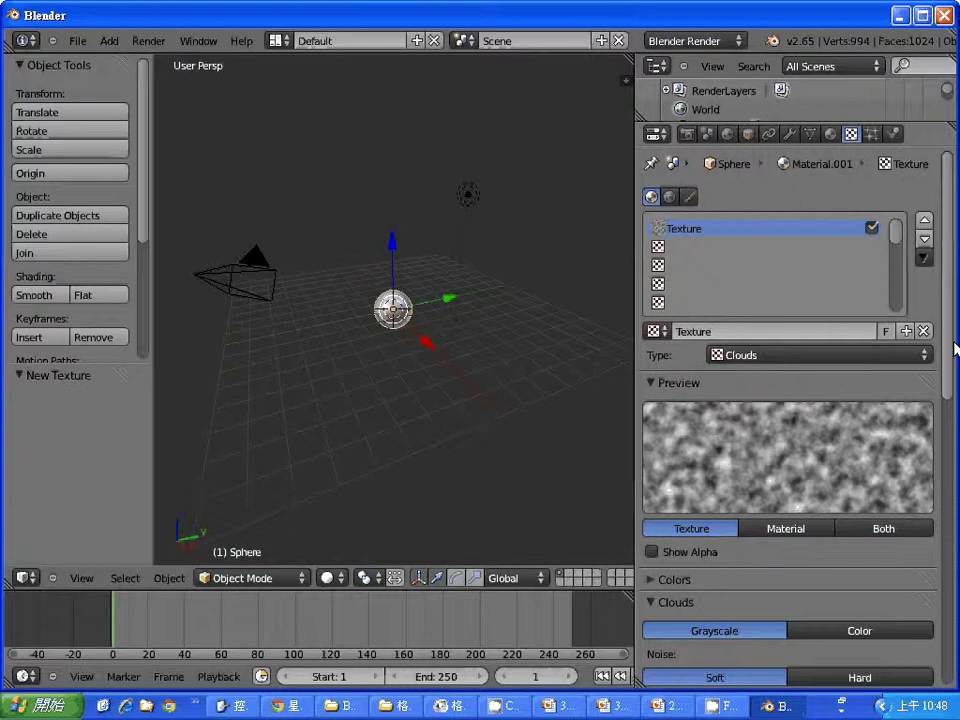
# Scroll to the Influence panel and F12-render the sphere's mottled purple Clouds texture, then close the render.
pyautogui.moveTo(952, 343); pyautogui.dragTo(946, 644)
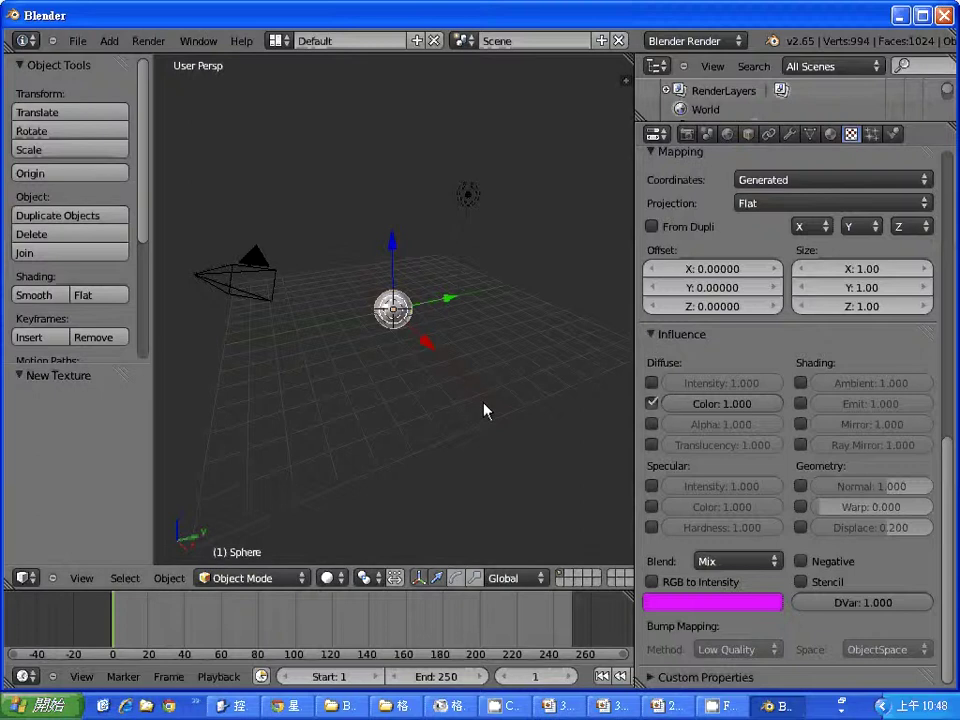
pyautogui.press('F12')
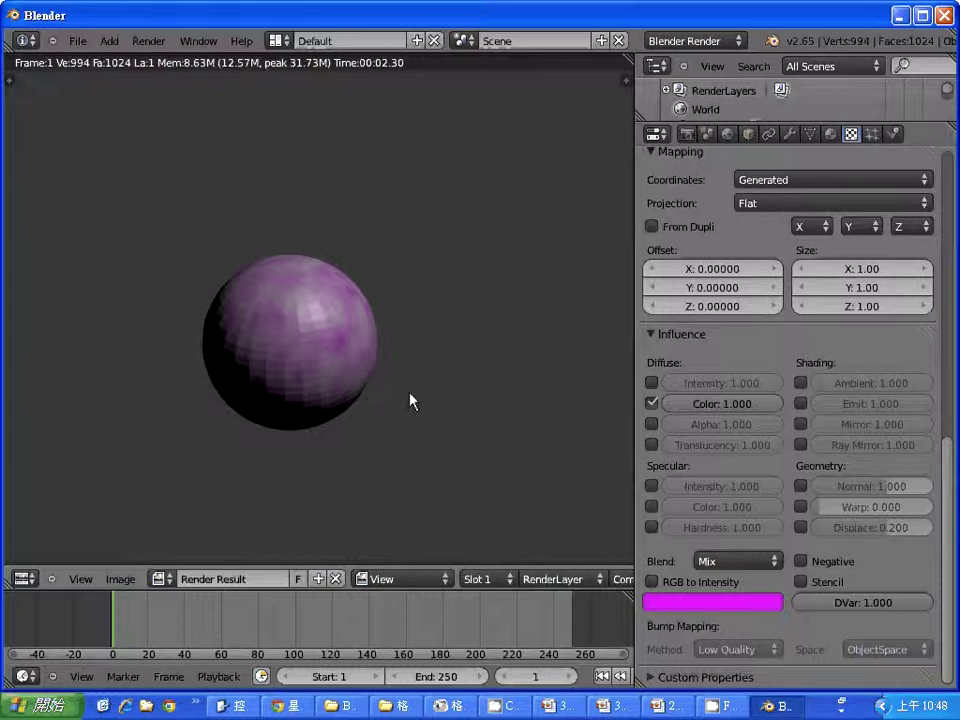
pyautogui.press('Escape')
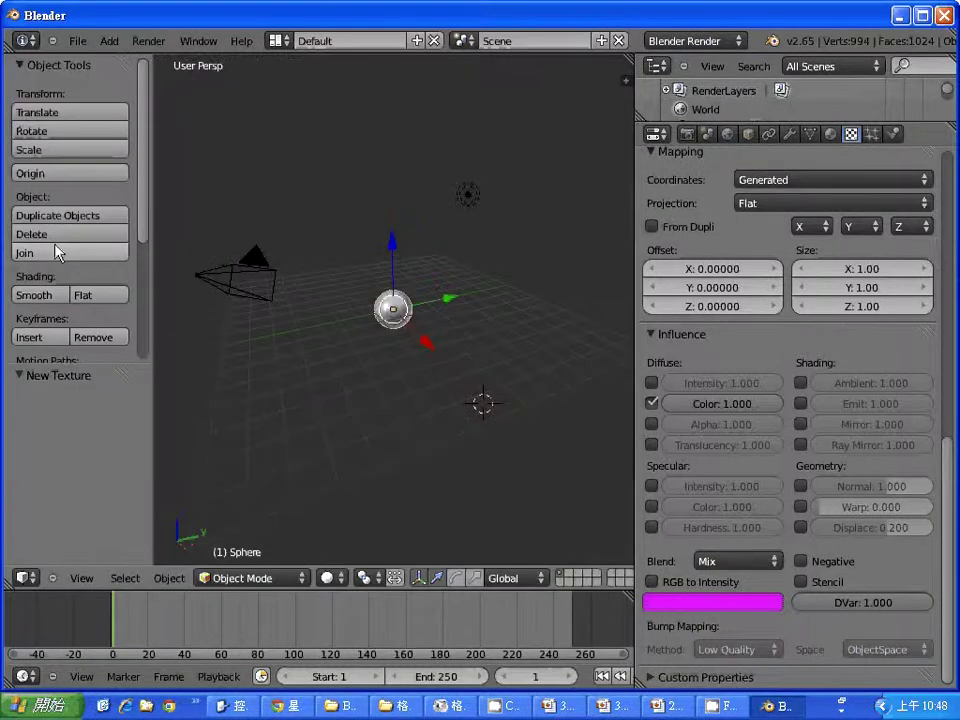
# Smooth-shade the sphere, set the clouds texture colour to deep orange-red, and untick Diffuse Color influence.
pyautogui.click(36, 295)
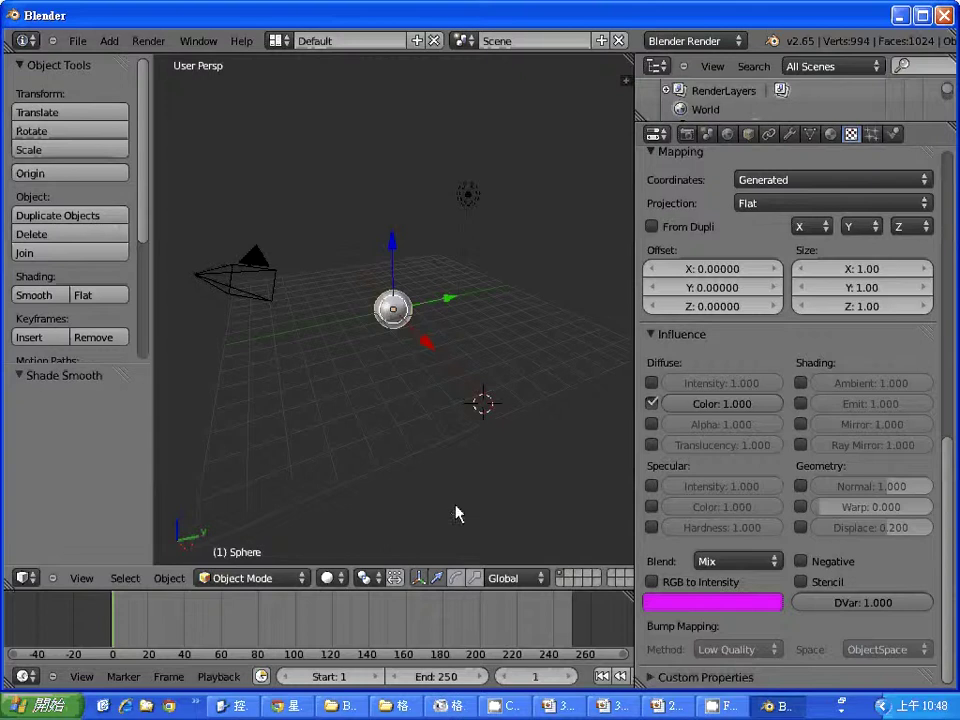
pyautogui.press('F12')
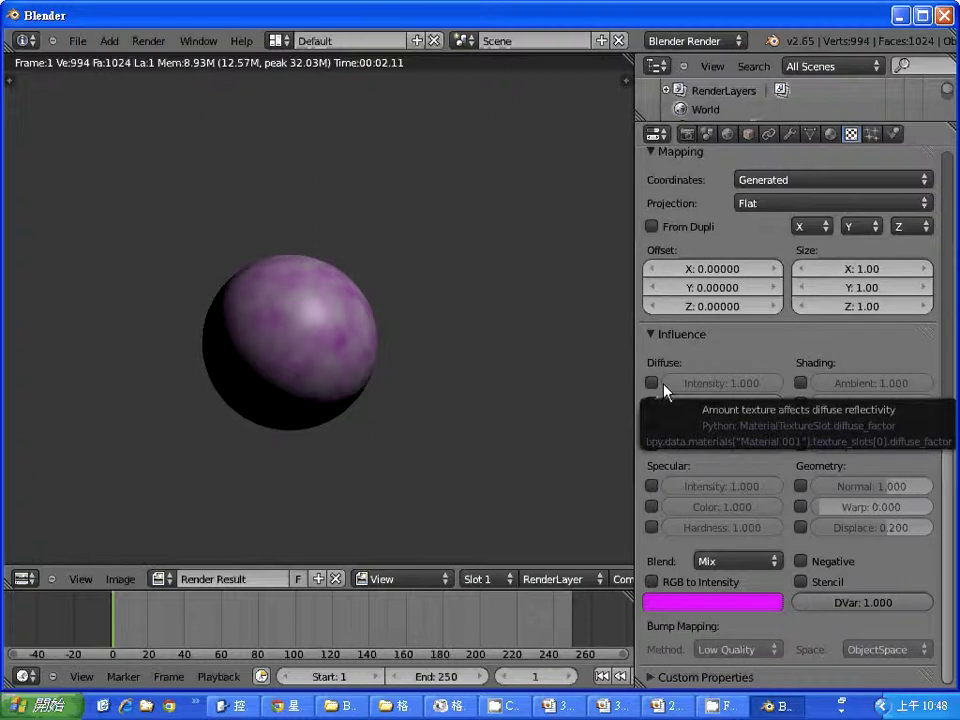
pyautogui.click(707, 606)
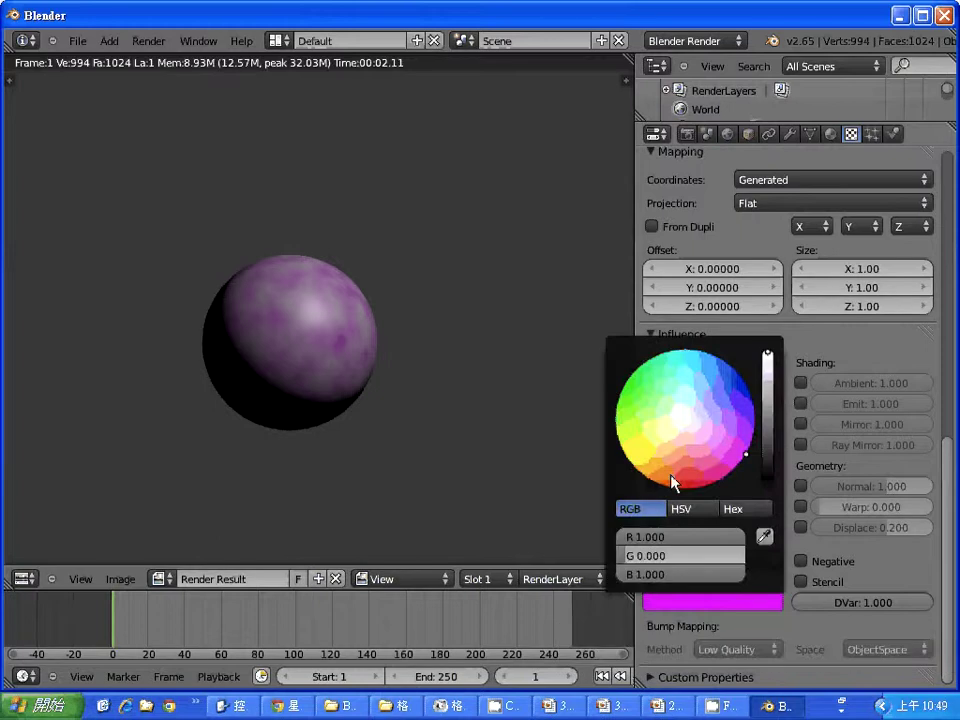
pyautogui.click(669, 477)
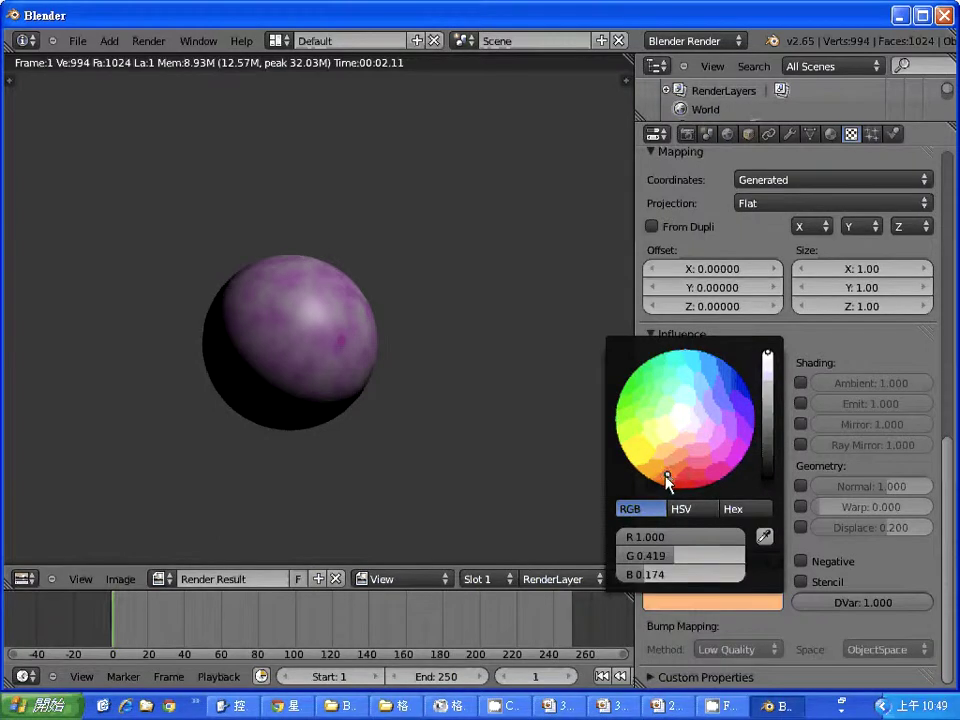
pyautogui.click(671, 470)
pyautogui.click(675, 481)
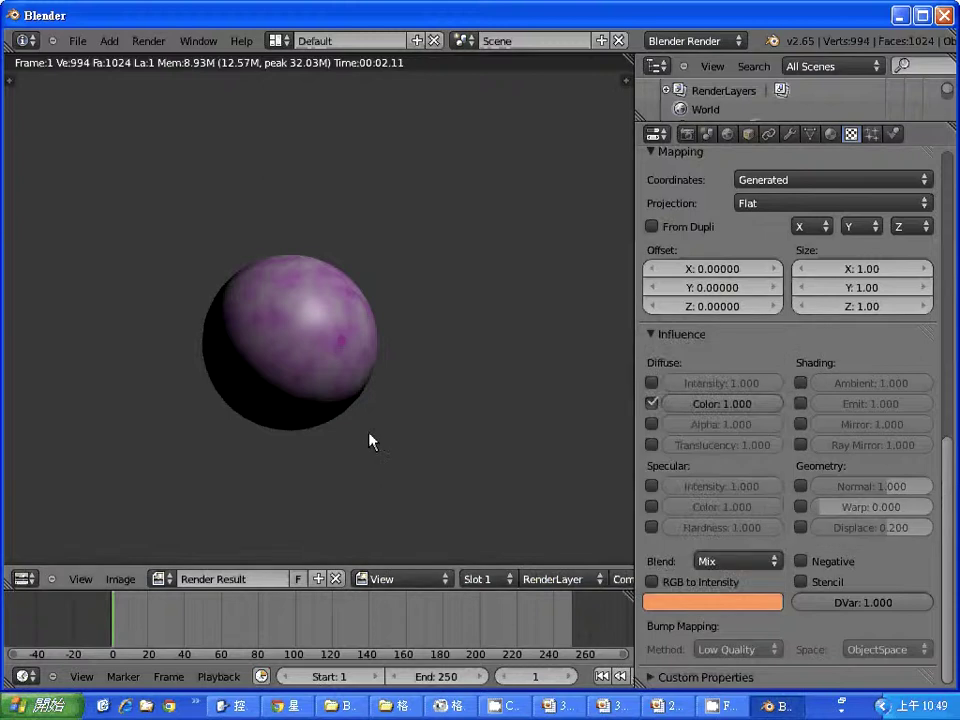
pyautogui.press('F12')
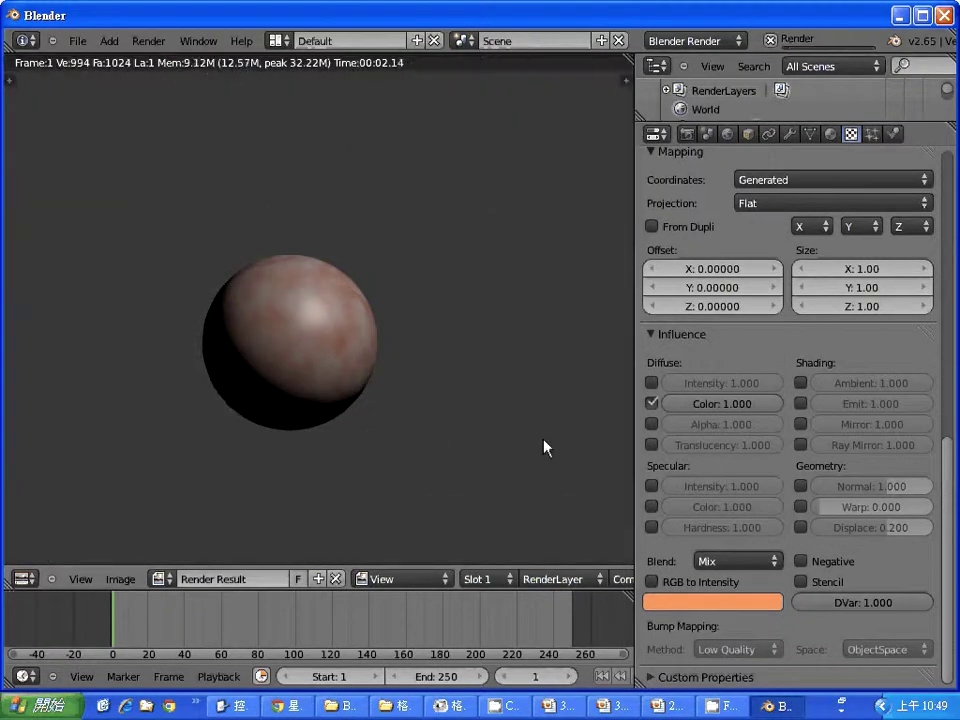
pyautogui.click(654, 404)
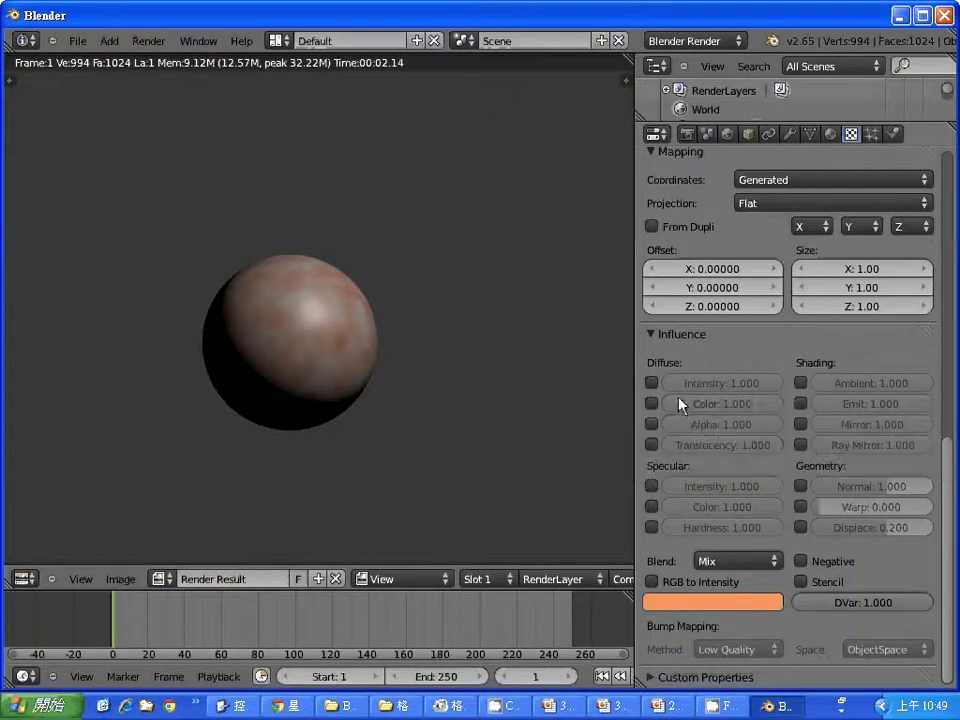
# Enable Geometry Normal influence so the clouds texture renders as surface bumps.
pyautogui.press('F12')
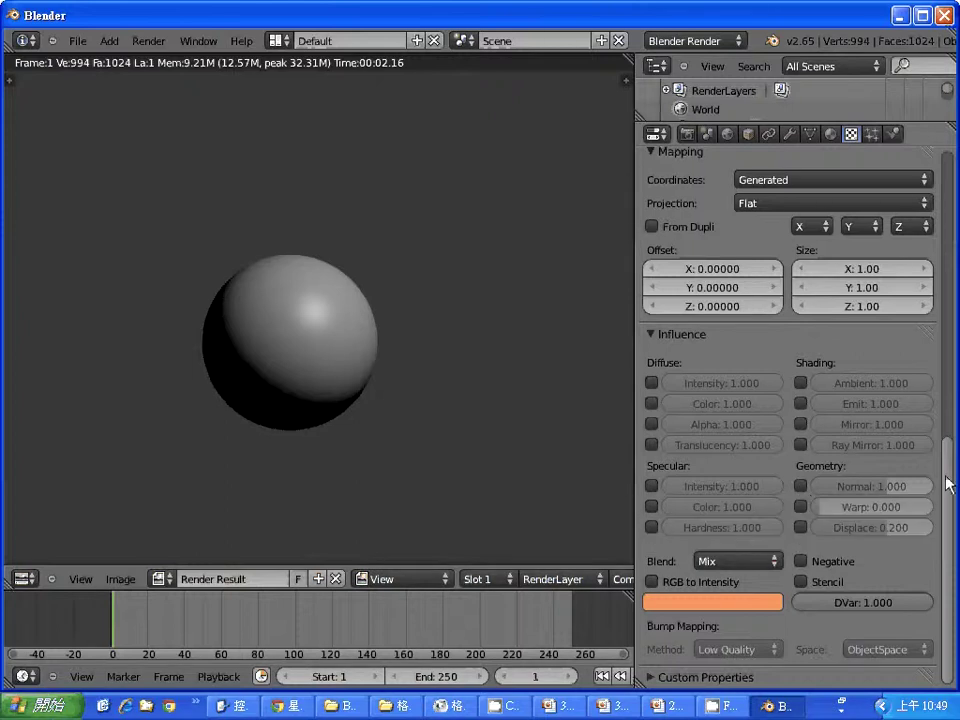
pyautogui.moveTo(949, 484); pyautogui.dragTo(949, 190)
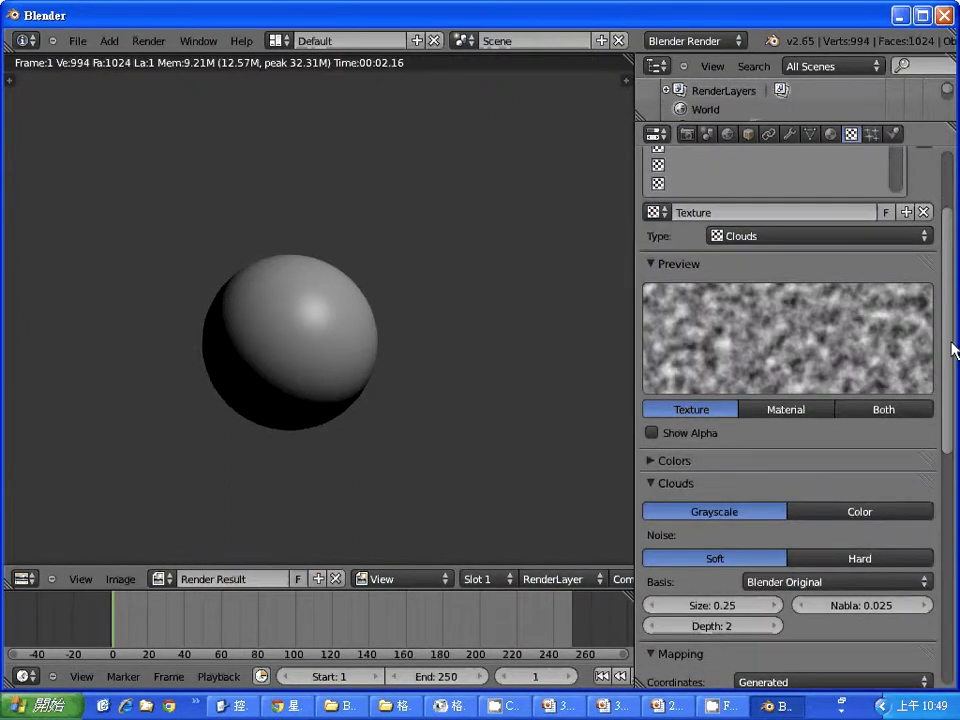
pyautogui.moveTo(950, 343); pyautogui.dragTo(926, 579)
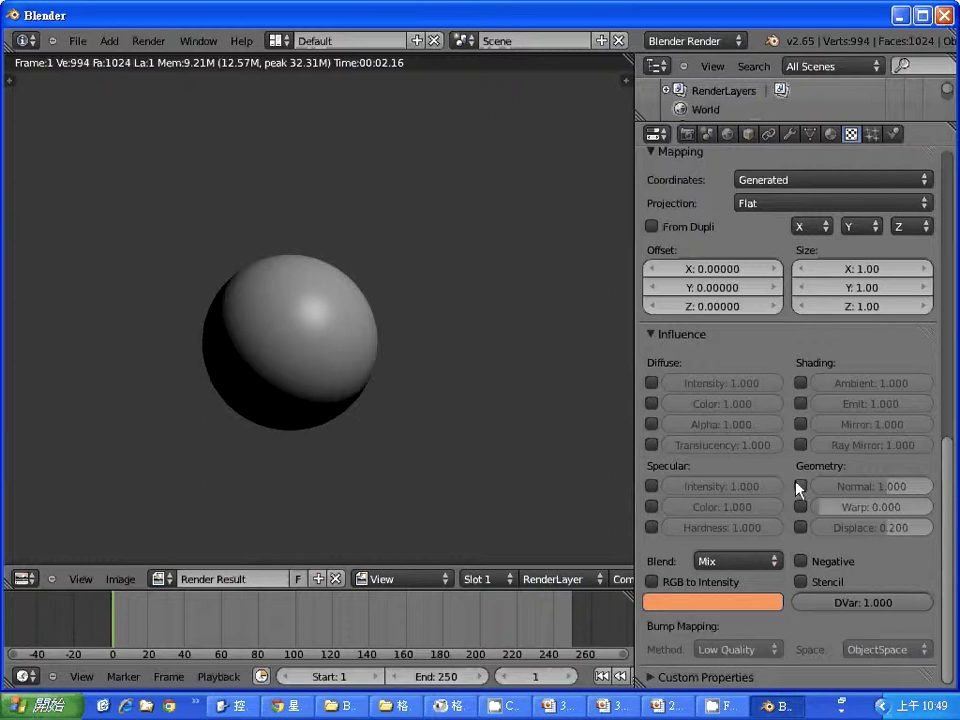
pyautogui.click(798, 485)
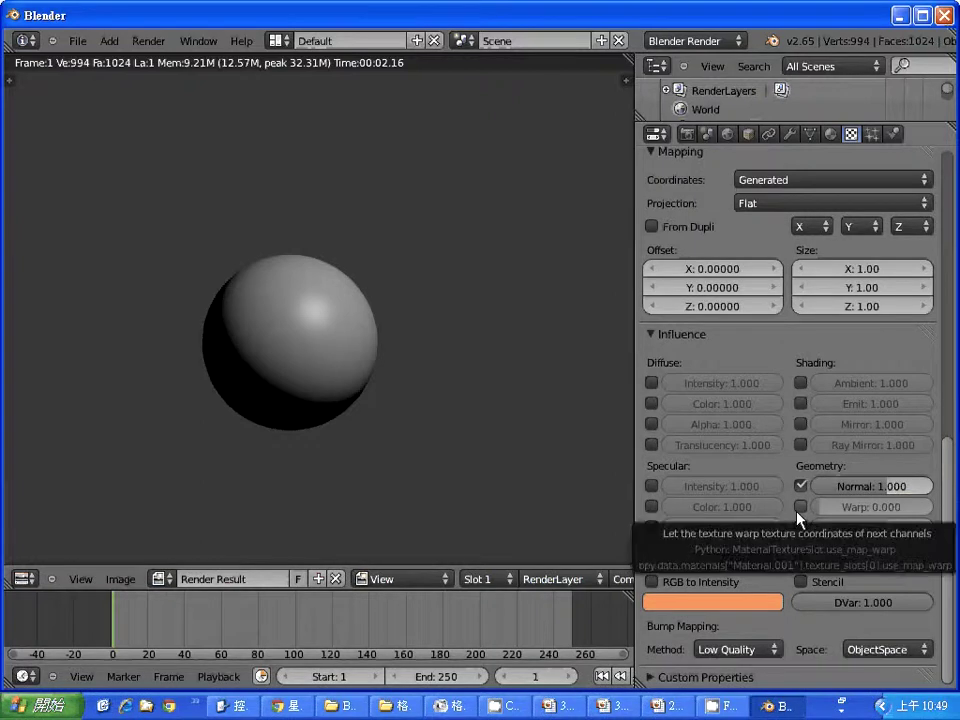
pyautogui.press('F12')
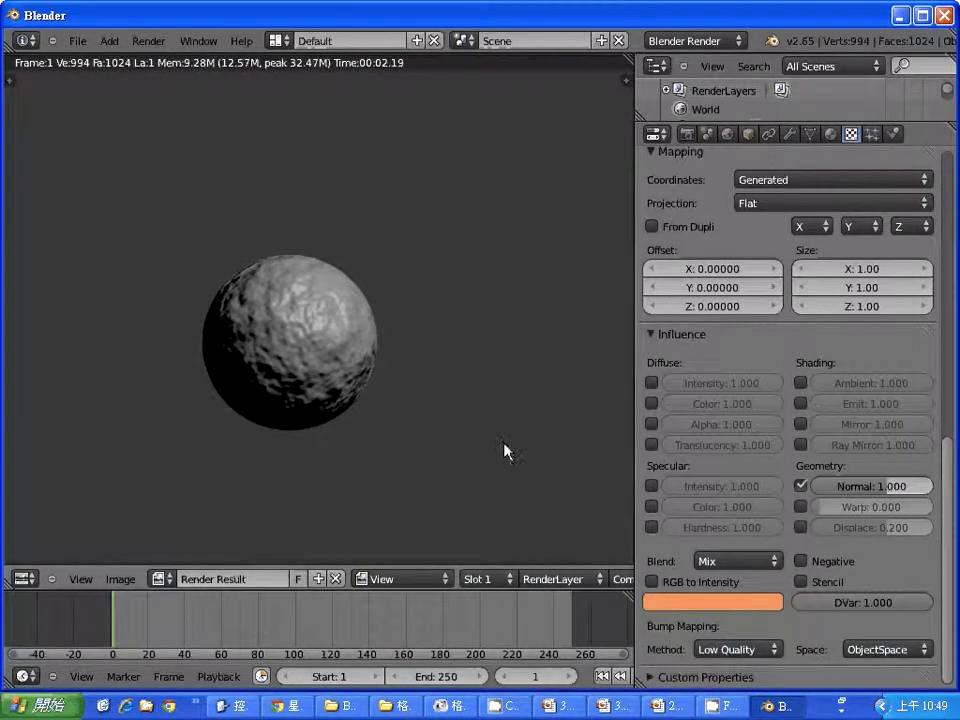
# Test Warp and Displace influence with renders, then turn both off and render bumps only.
pyautogui.click(801, 507)
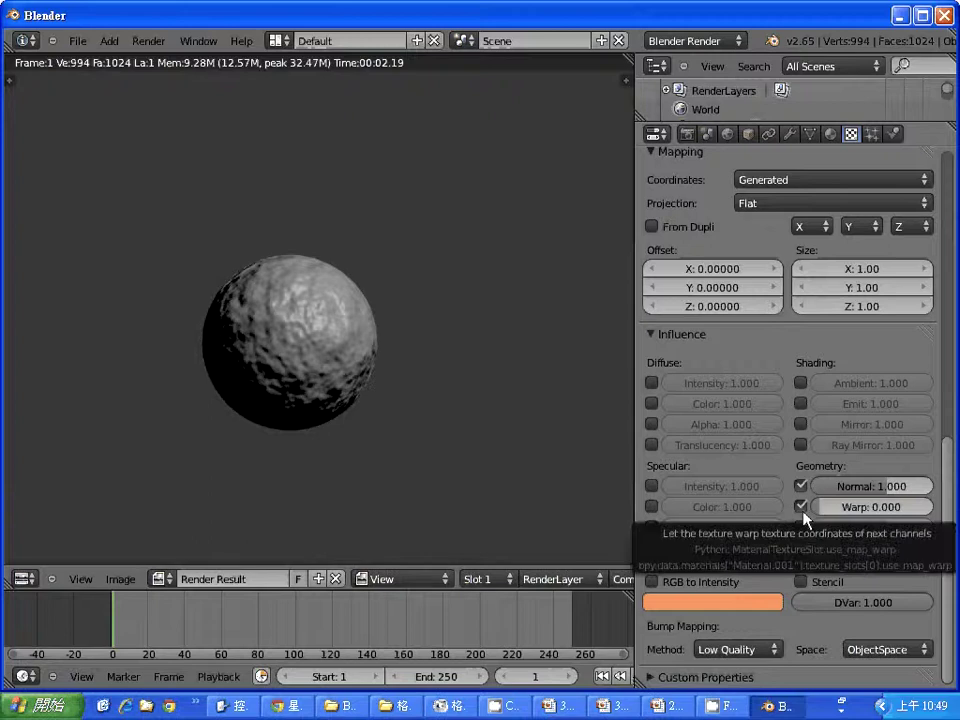
pyautogui.press('F12')
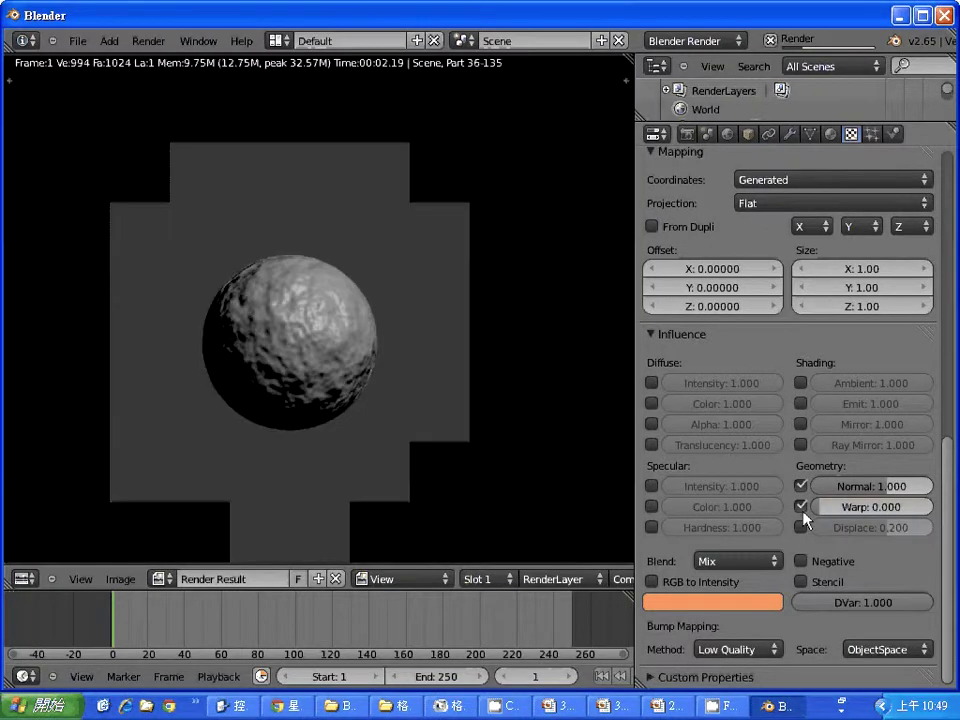
pyautogui.click(801, 527)
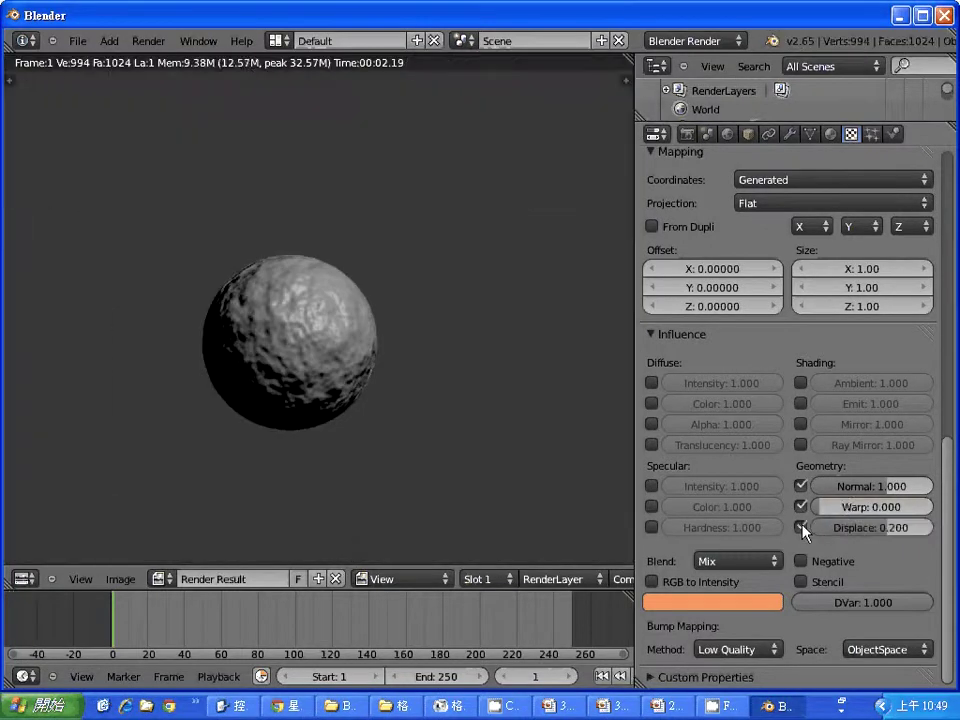
pyautogui.press('F12')
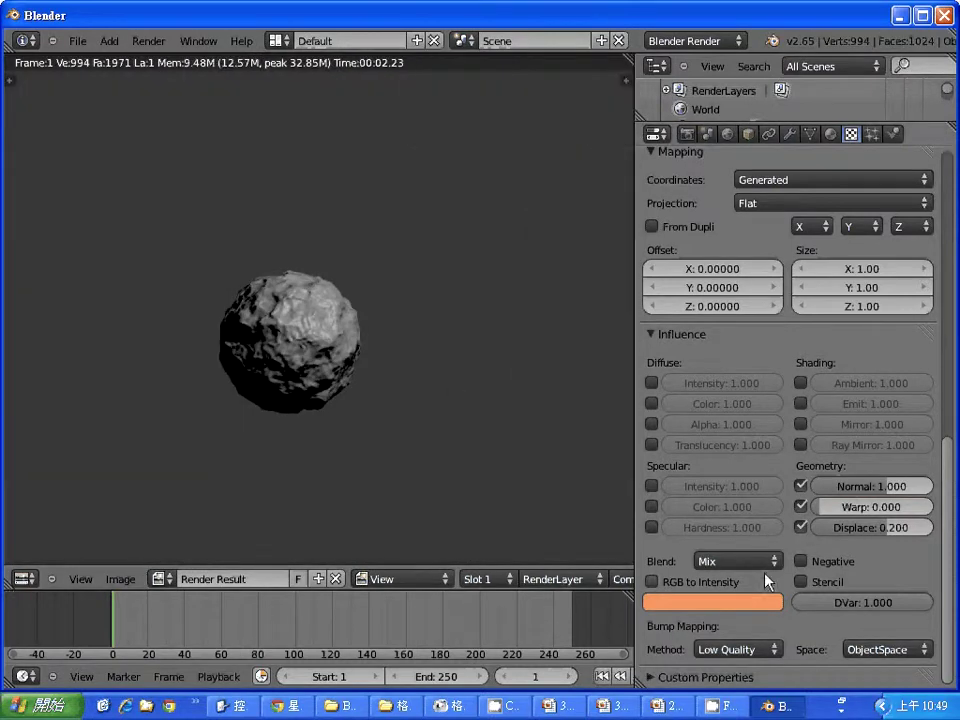
pyautogui.click(801, 507)
pyautogui.click(800, 526)
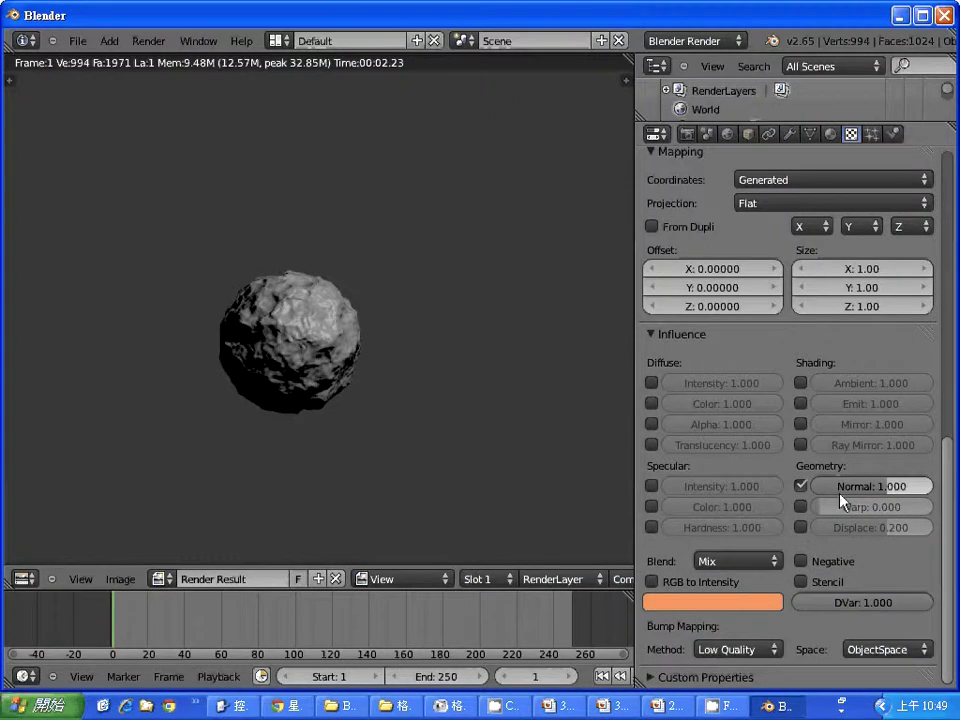
pyautogui.press('F12')
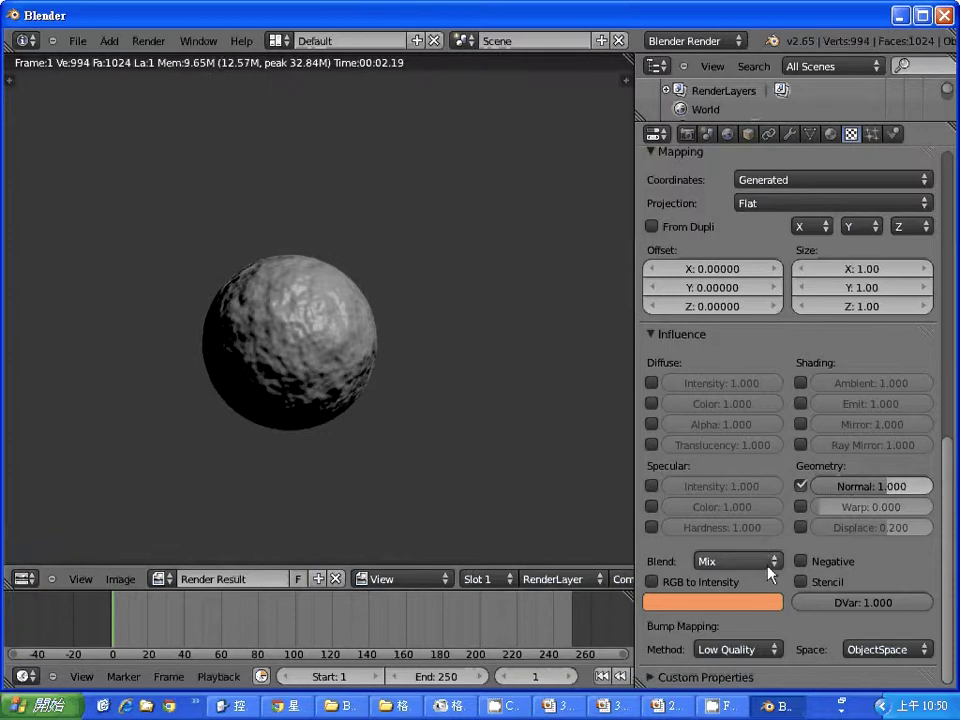
# Test Specular Color influence, then re-enable Diffuse Color and untick Specular Color, rendering after each change.
pyautogui.click(651, 507)
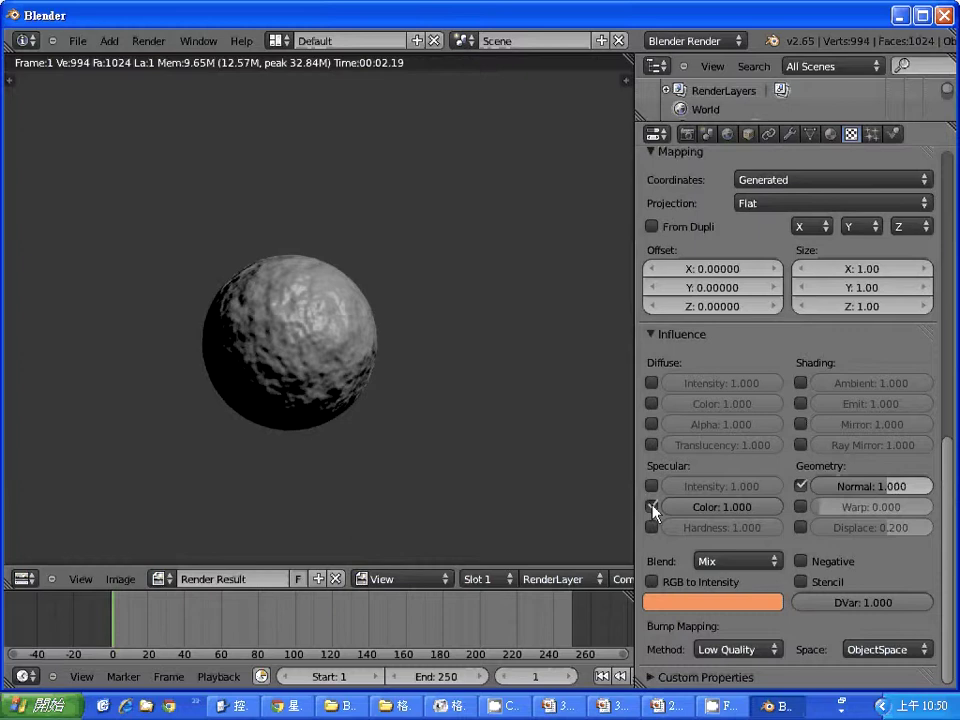
pyautogui.press('F12')
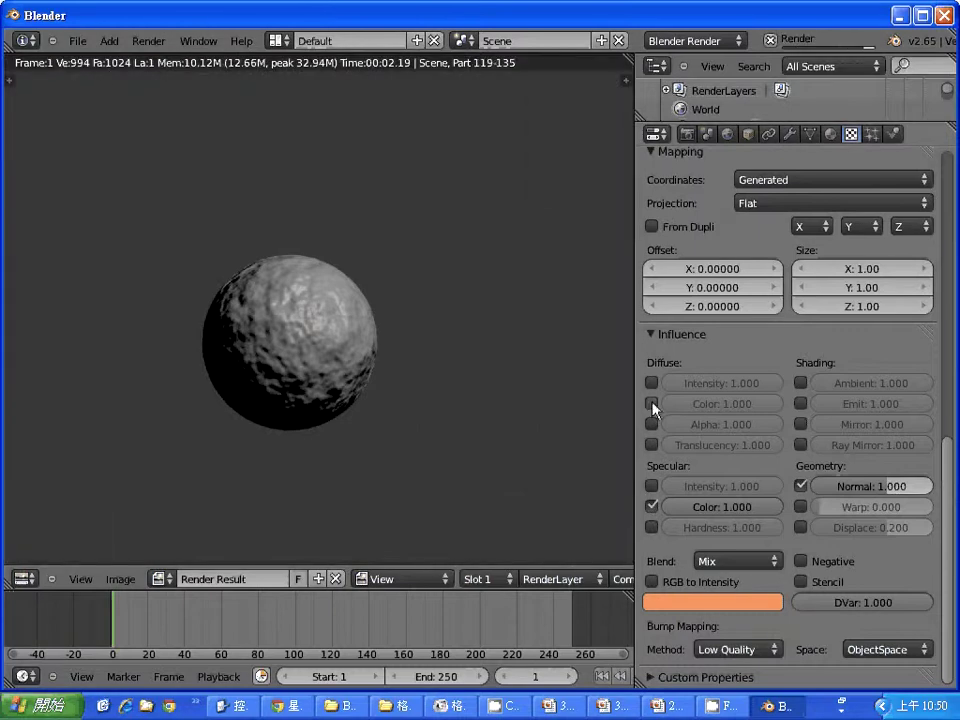
pyautogui.click(652, 405)
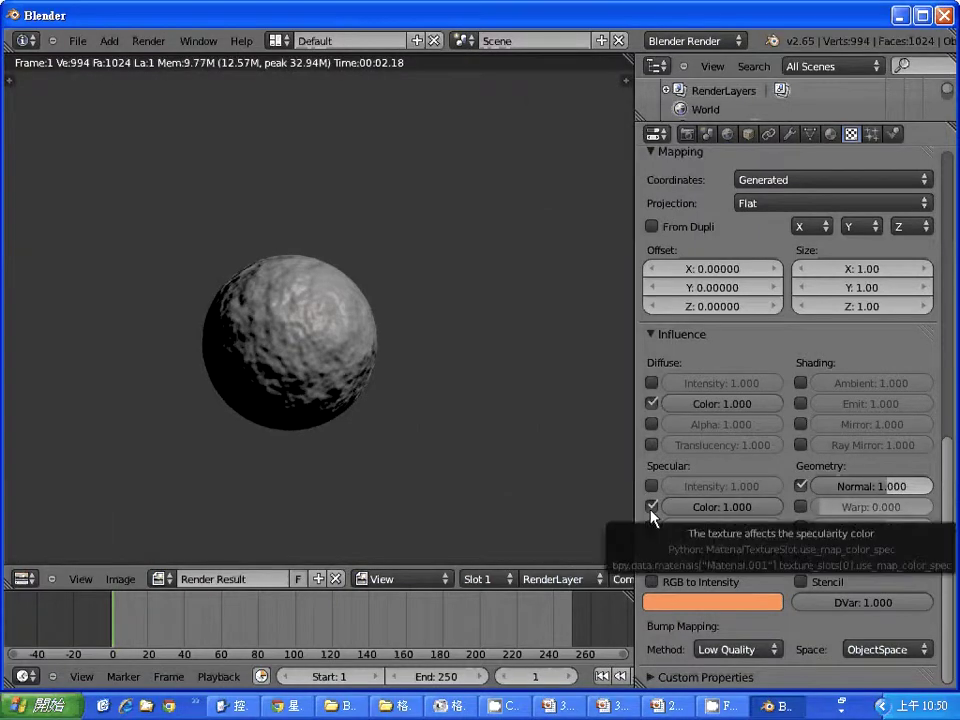
pyautogui.press('F12')
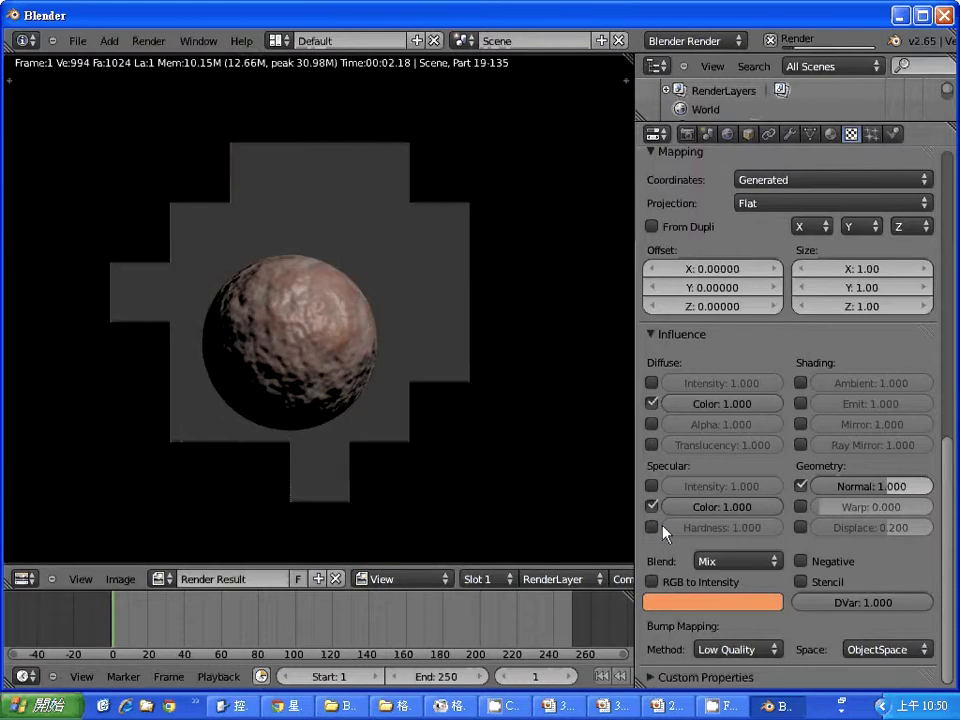
pyautogui.click(652, 507)
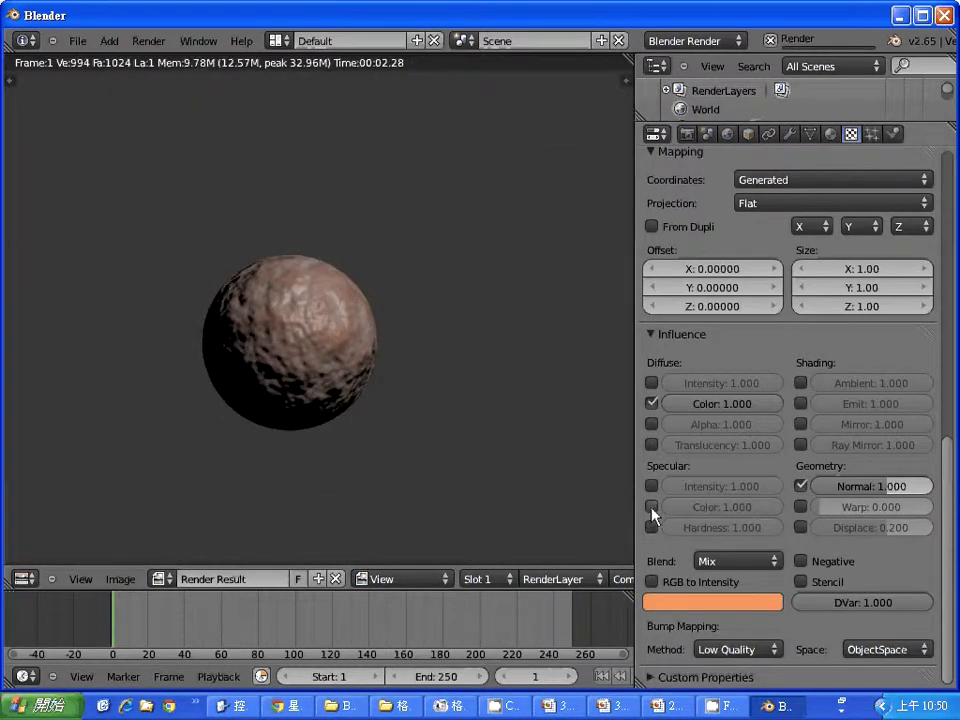
pyautogui.press('F12')
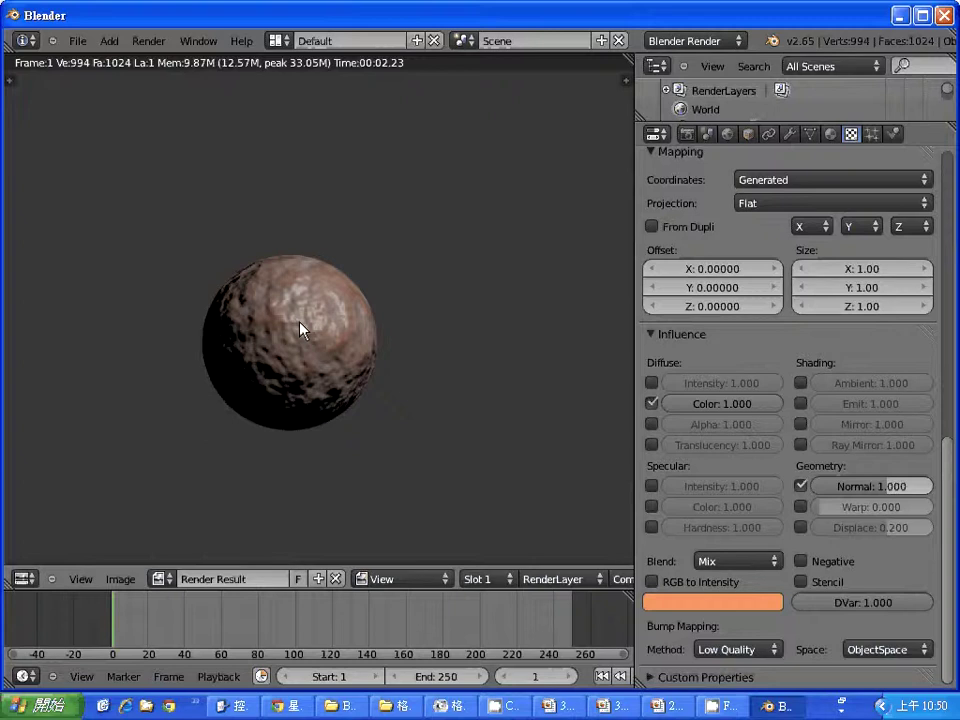
# Raise the material's Specular Intensity to 1.000 and render, then drag it down toward 0.136.
pyautogui.click(831, 137)
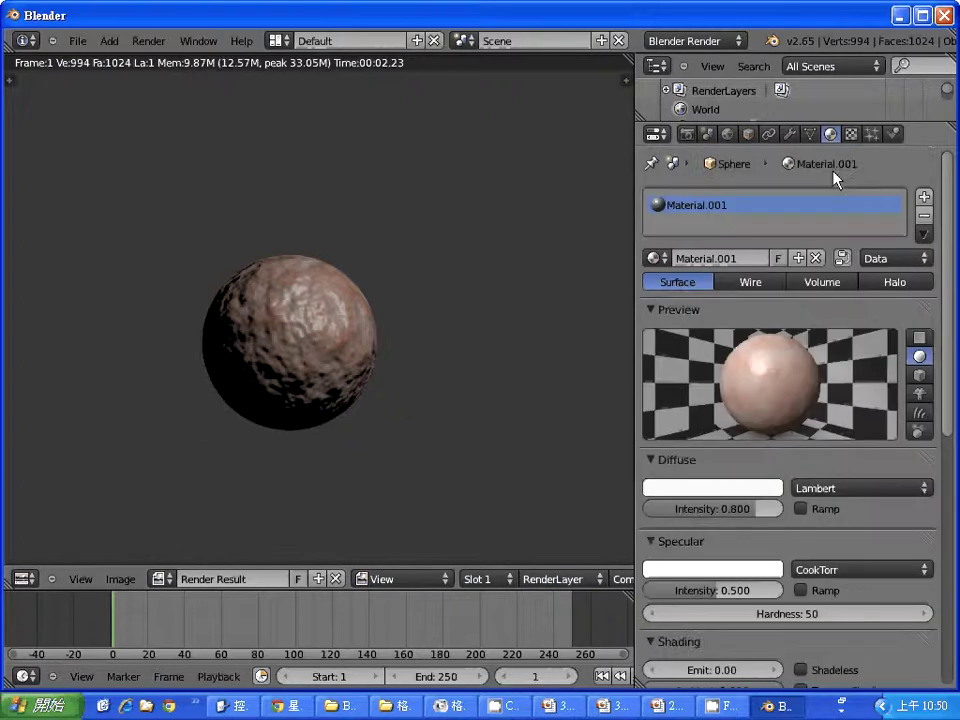
pyautogui.moveTo(948, 345); pyautogui.dragTo(948, 388)
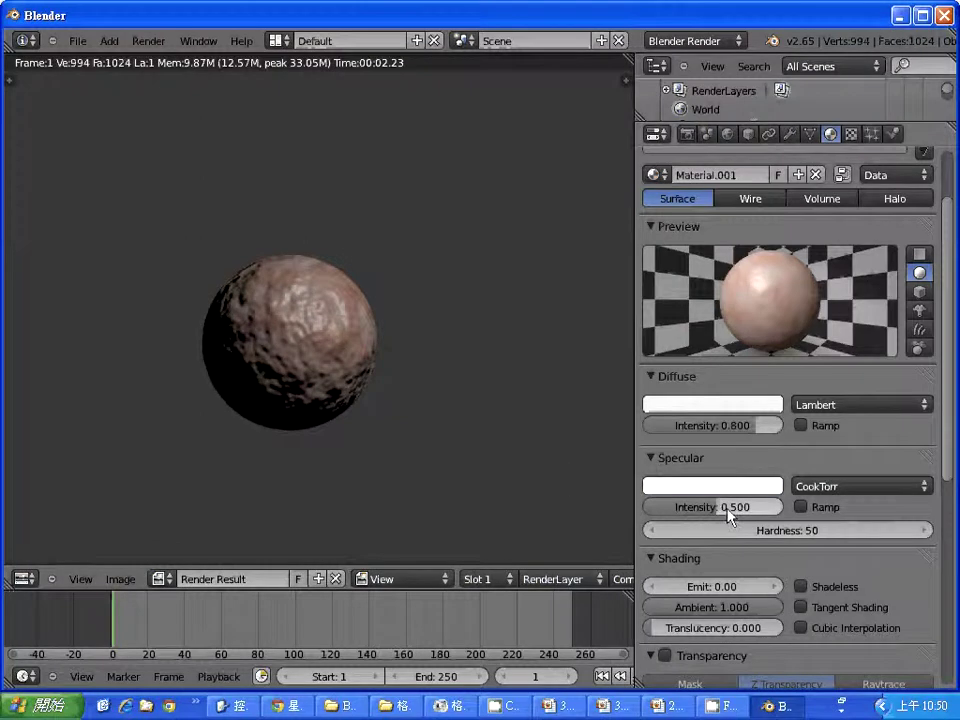
pyautogui.moveTo(720, 514); pyautogui.dragTo(787, 513)
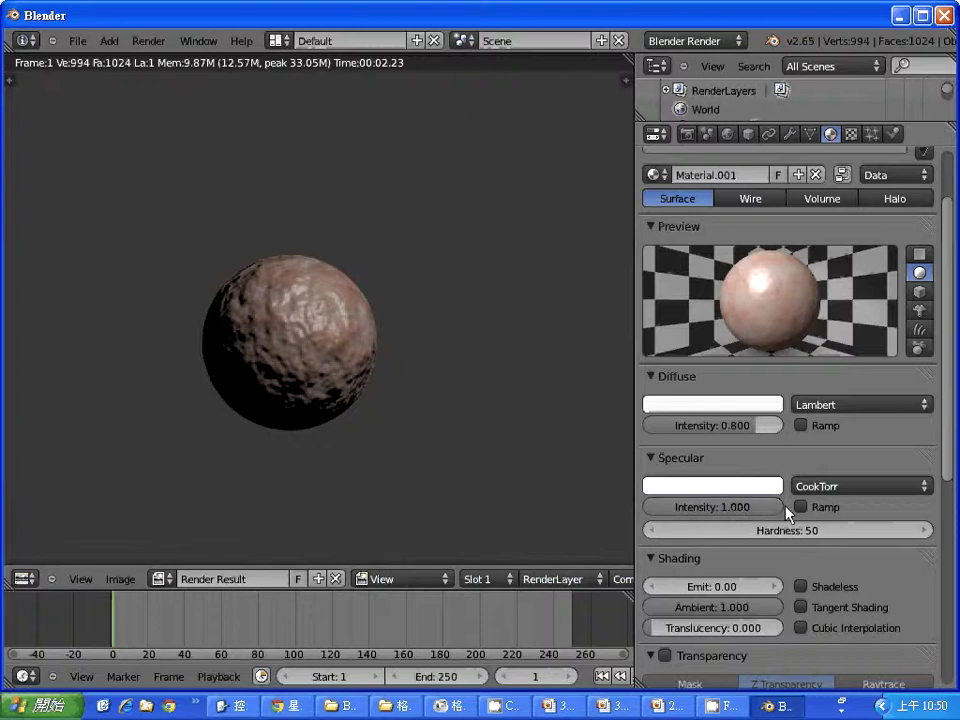
pyautogui.press('F12')
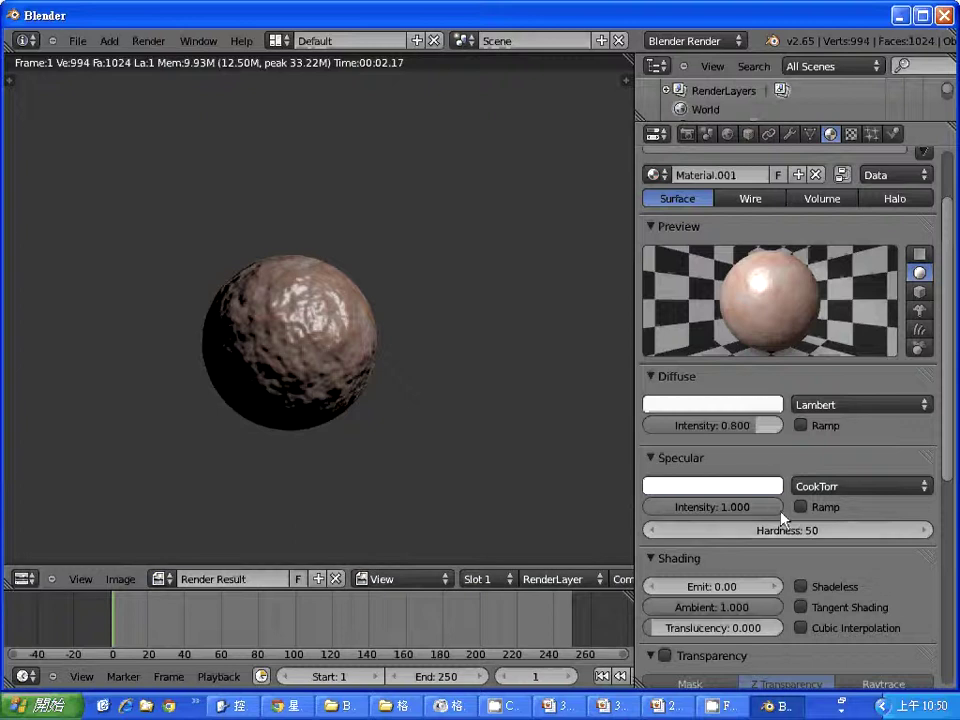
pyautogui.moveTo(745, 515); pyautogui.dragTo(660, 512)
# Set specular intensity to 0.100 and then 0.200, rendering the sphere after each.
pyautogui.click(720, 514)
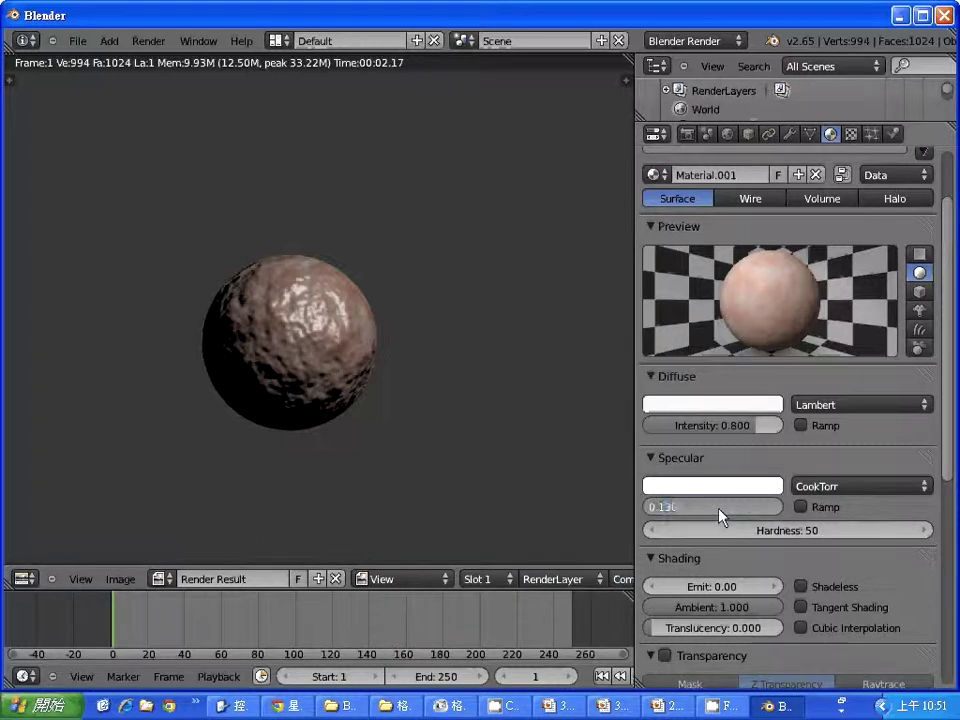
pyautogui.write('0.1')
pyautogui.press('Return')
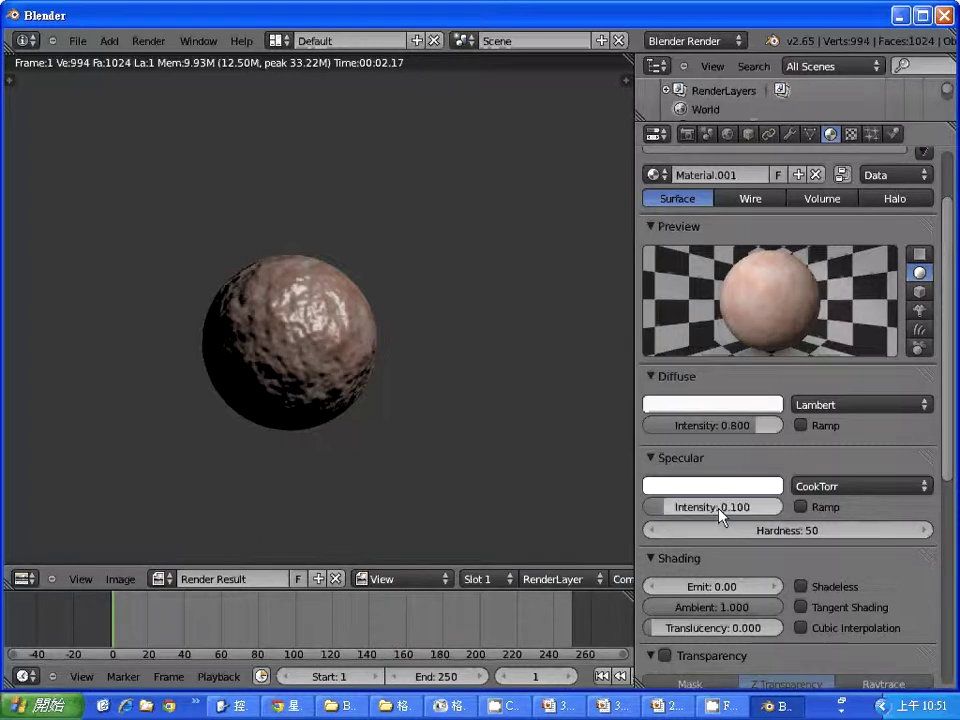
pyautogui.press('F12')
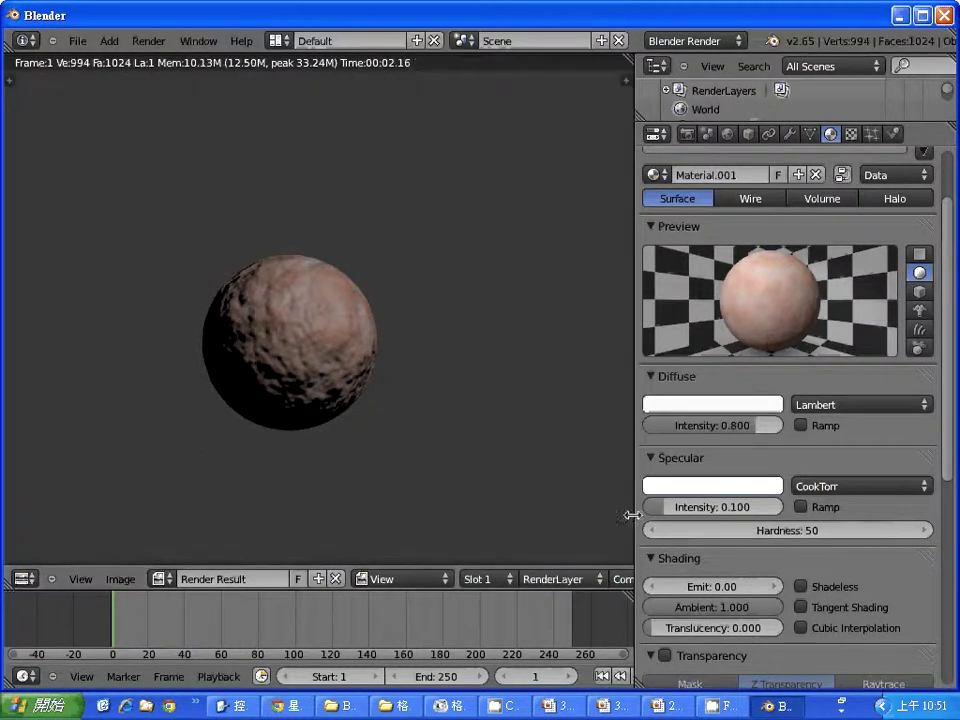
pyautogui.click(678, 507)
pyautogui.write('0.2')
pyautogui.press('Return')
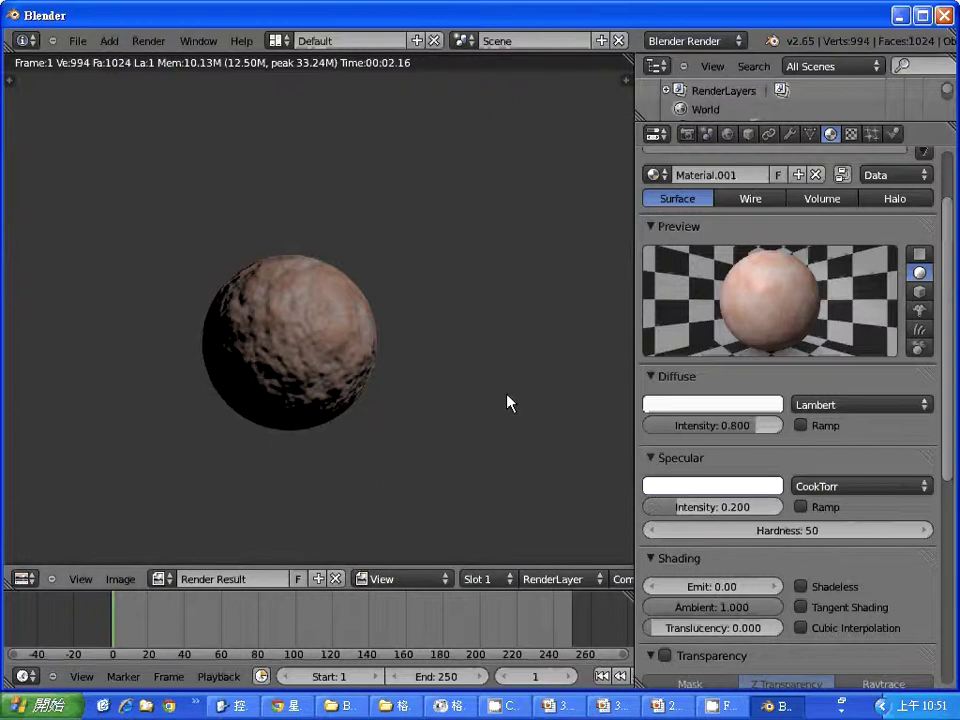
pyautogui.press('F12')
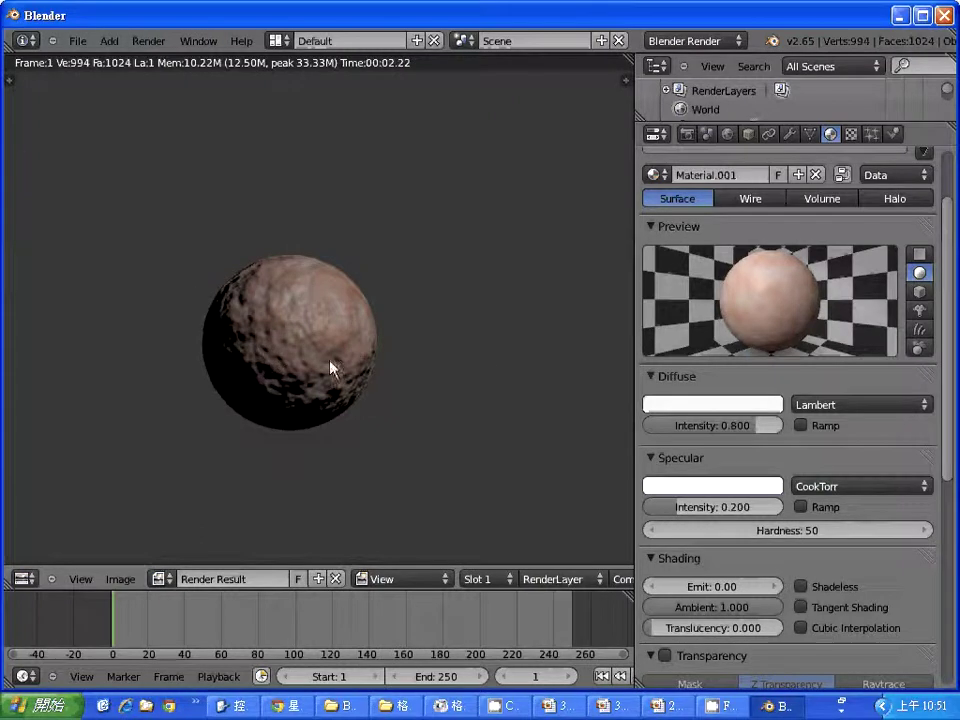
# Render with specular intensity 0.000, then restore 0.200, re-render and return to the 3D viewport.
pyautogui.click(690, 506)
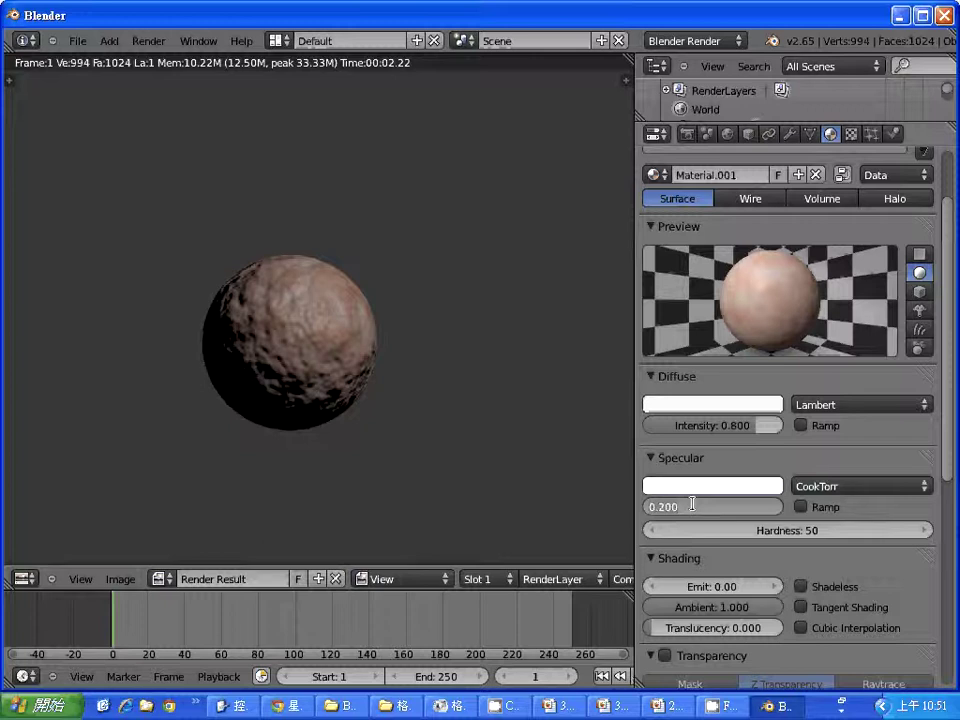
pyautogui.press('BackSpace')
pyautogui.press('BackSpace')
pyautogui.press('BackSpace')
pyautogui.press('Return')
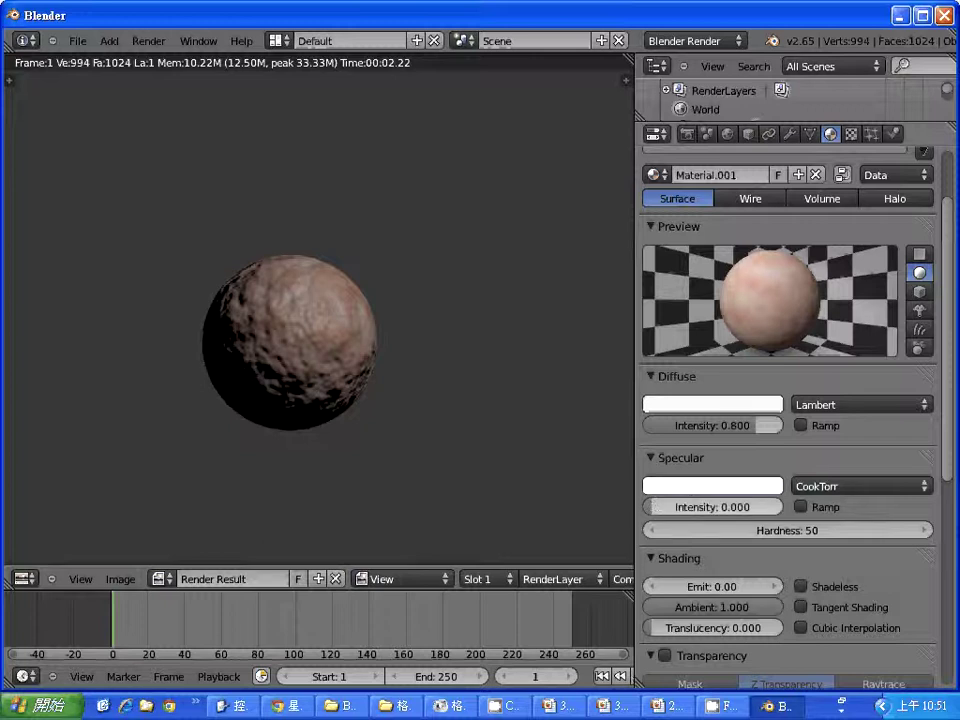
pyautogui.press('F12')
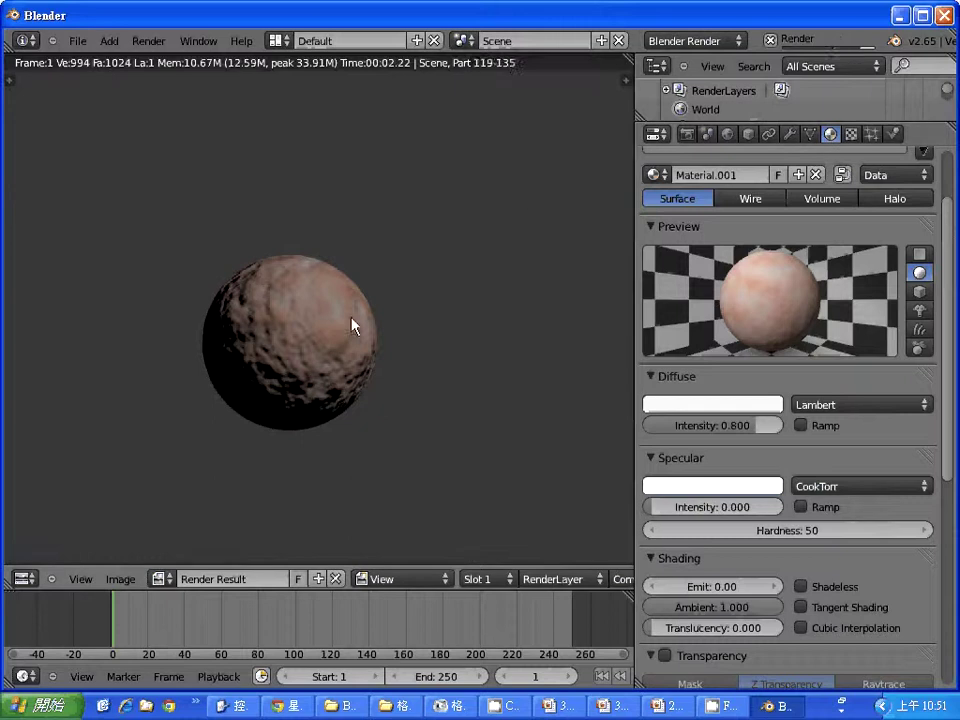
pyautogui.click(706, 508)
pyautogui.write('0.2')
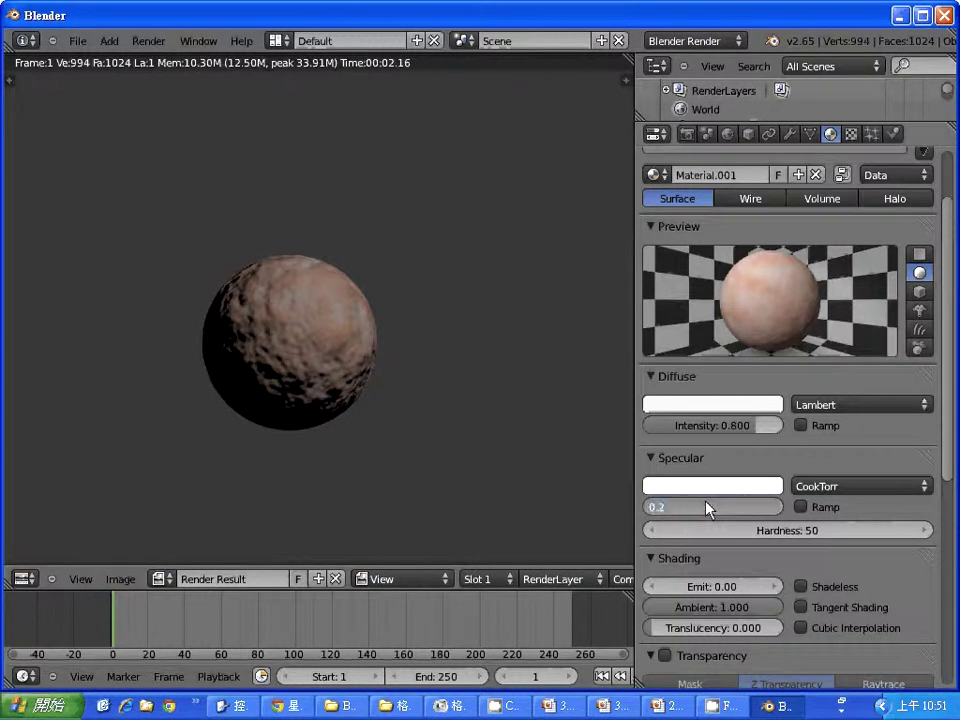
pyautogui.press('Return')
pyautogui.press('F12')
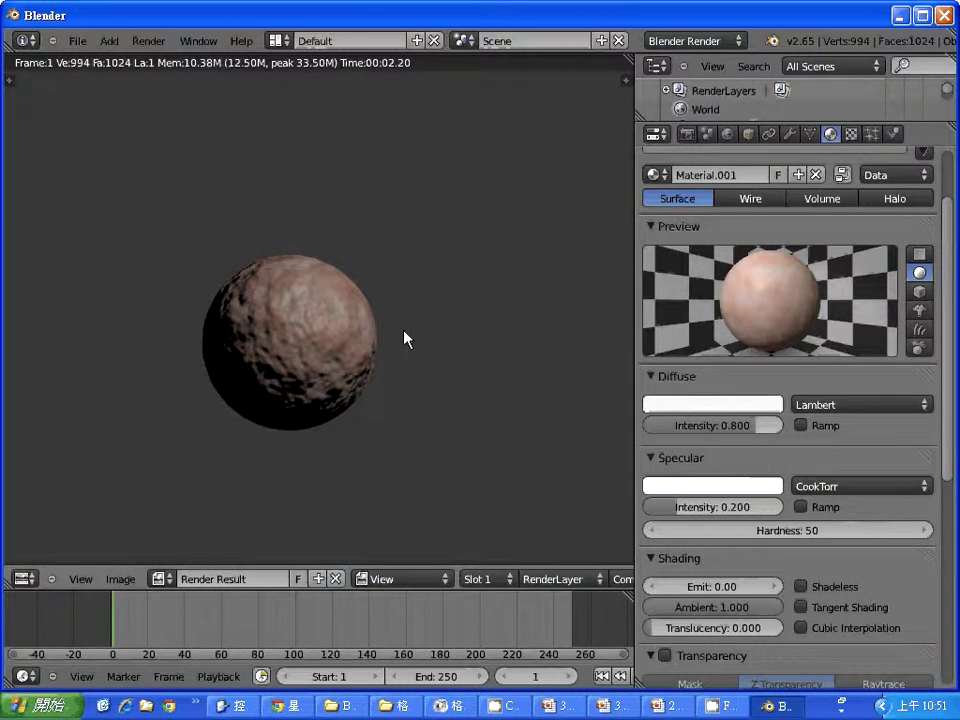
pyautogui.press('Escape')
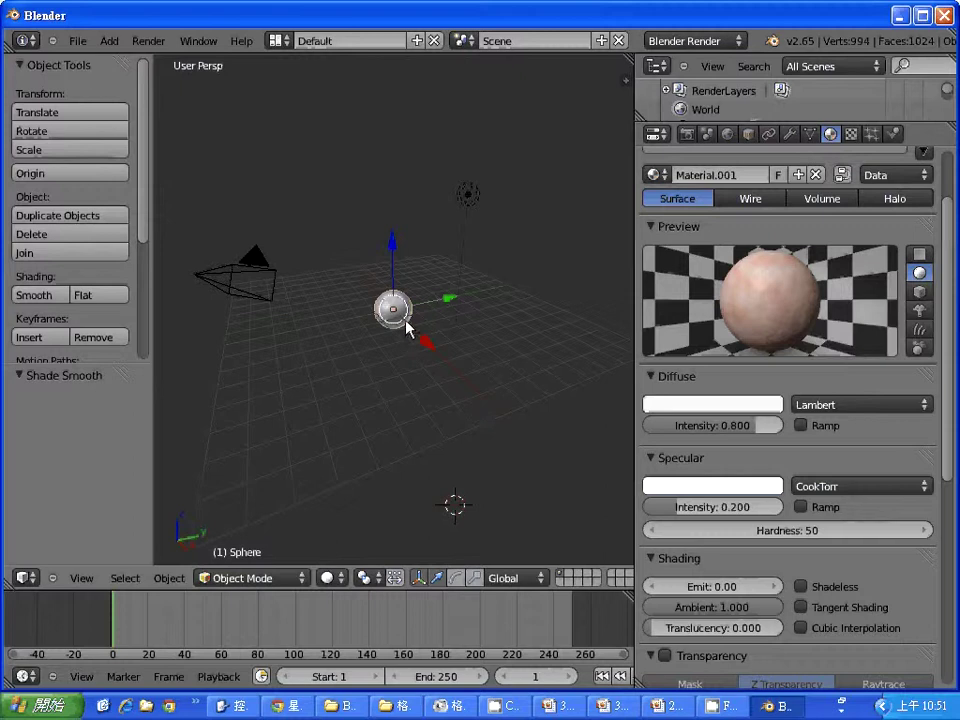
# Switch the sphere into Edit Mode and zoom the view in on its mesh.
pyautogui.press('Tab')
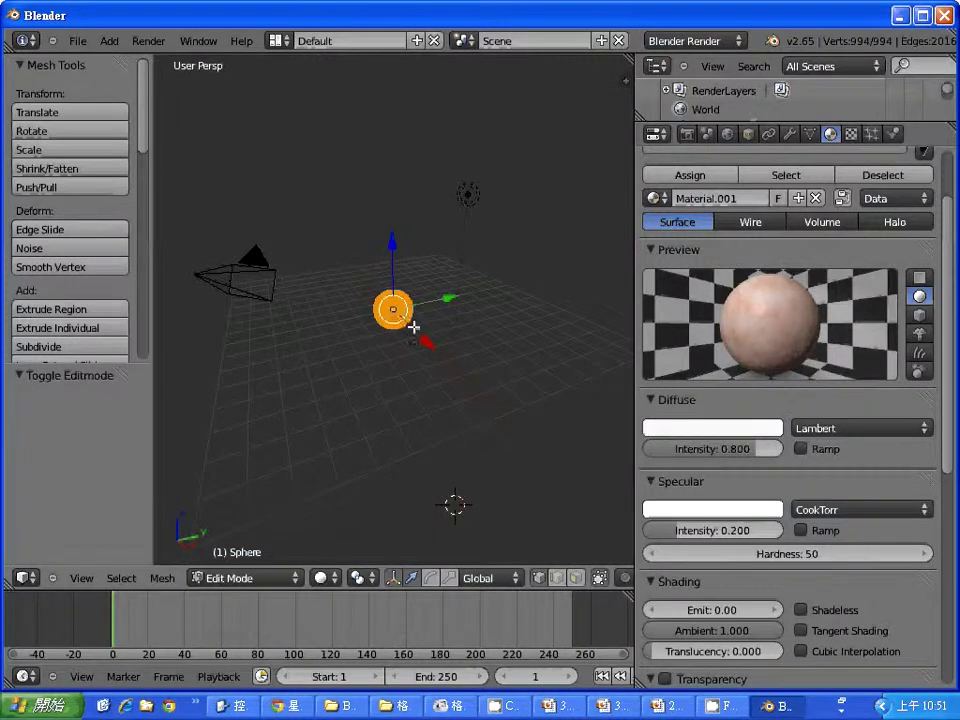
pyautogui.scroll(4, 413, 327)
pyautogui.scroll(3, 405, 320)
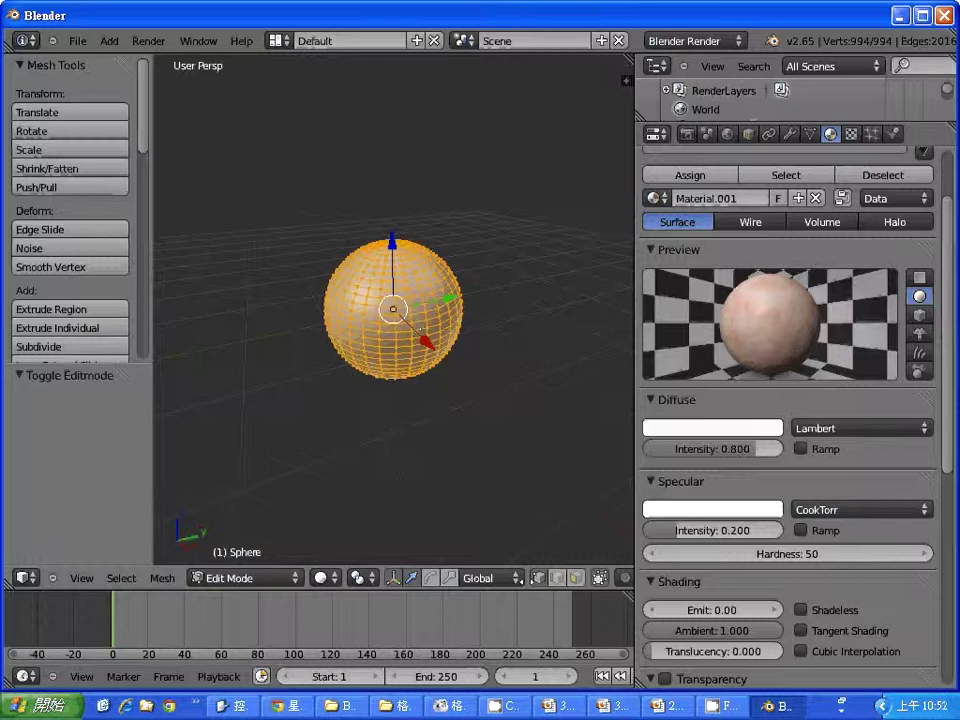
pyautogui.scroll(-5, 560, 578)
pyautogui.scroll(4, 400, 578)
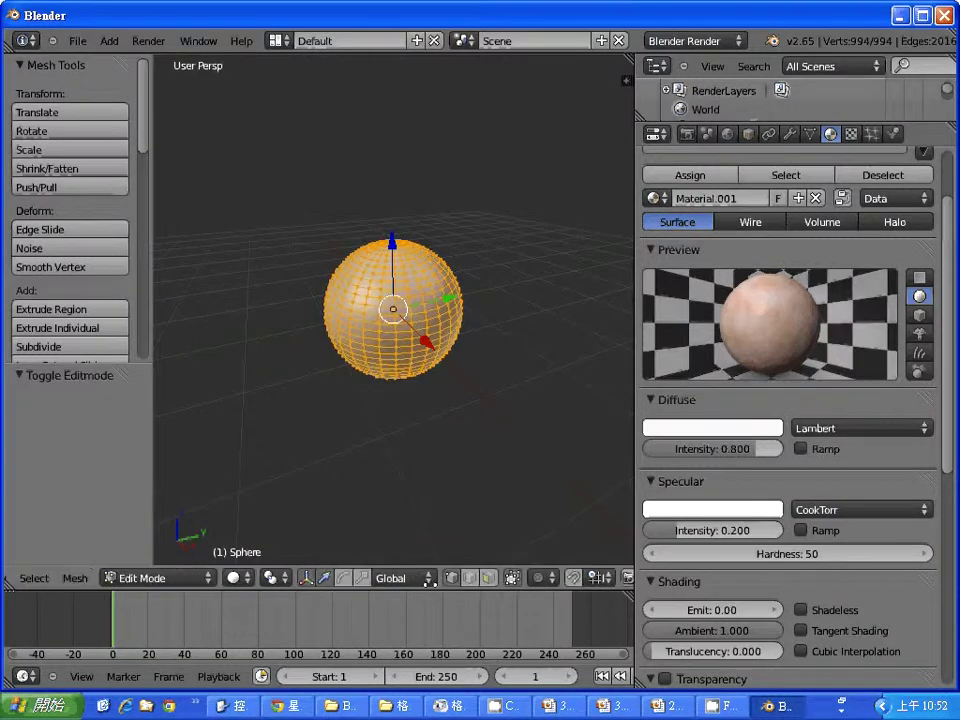
pyautogui.scroll(4, 450, 578)
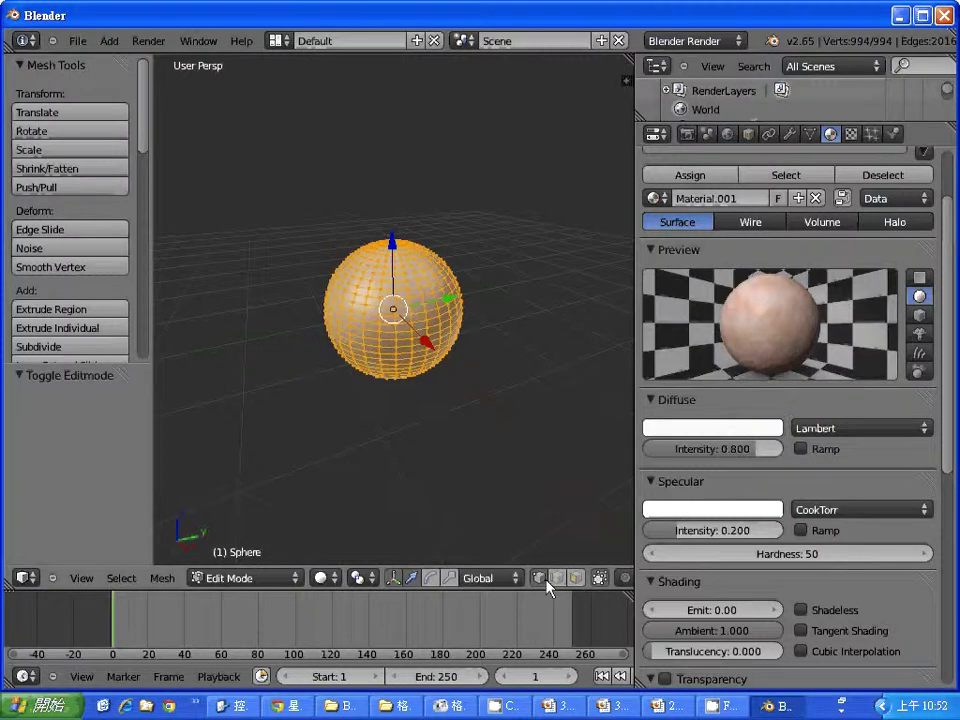
pyautogui.scroll(-3, 530, 588)
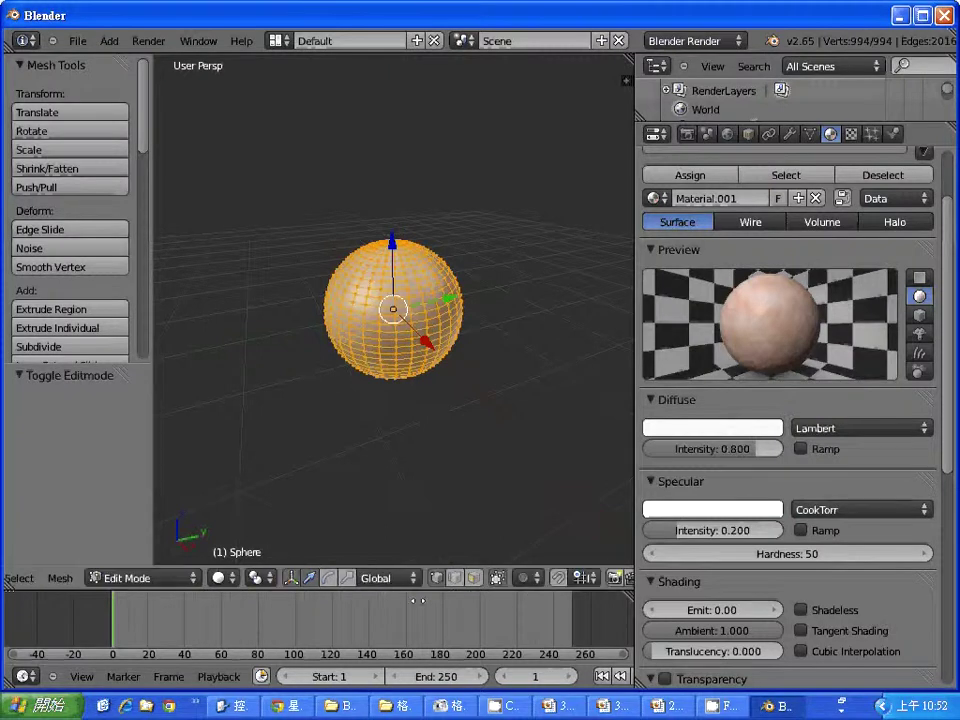
pyautogui.scroll(-2, 500, 588)
# Enable Connected proportional editing with Sharp falloff, then deselect all vertices.
pyautogui.click(497, 580)
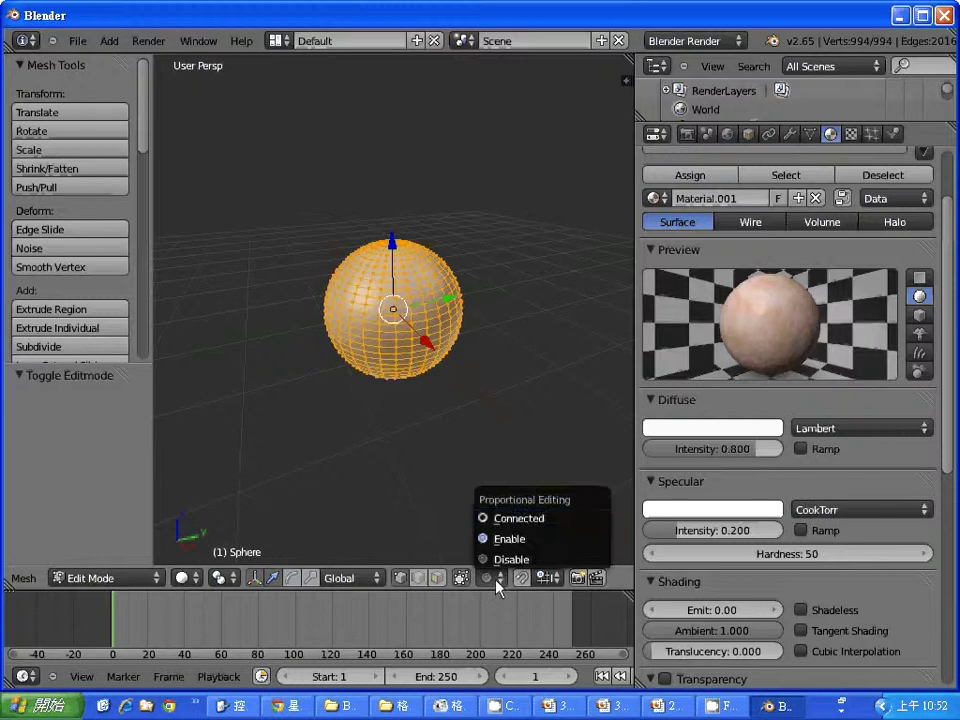
pyautogui.click(527, 517)
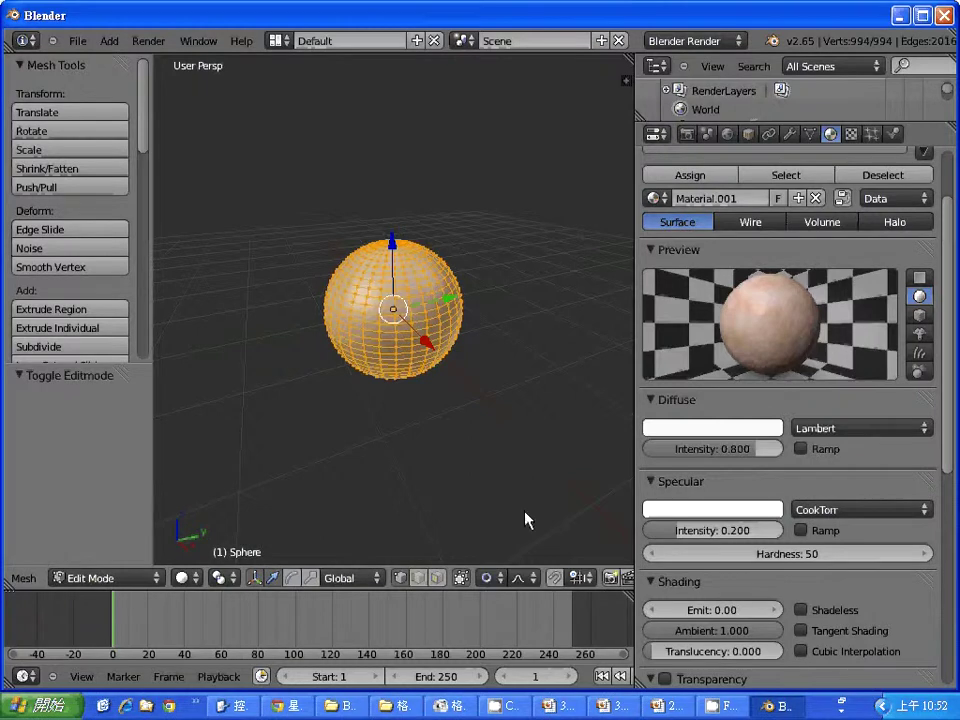
pyautogui.click(529, 579)
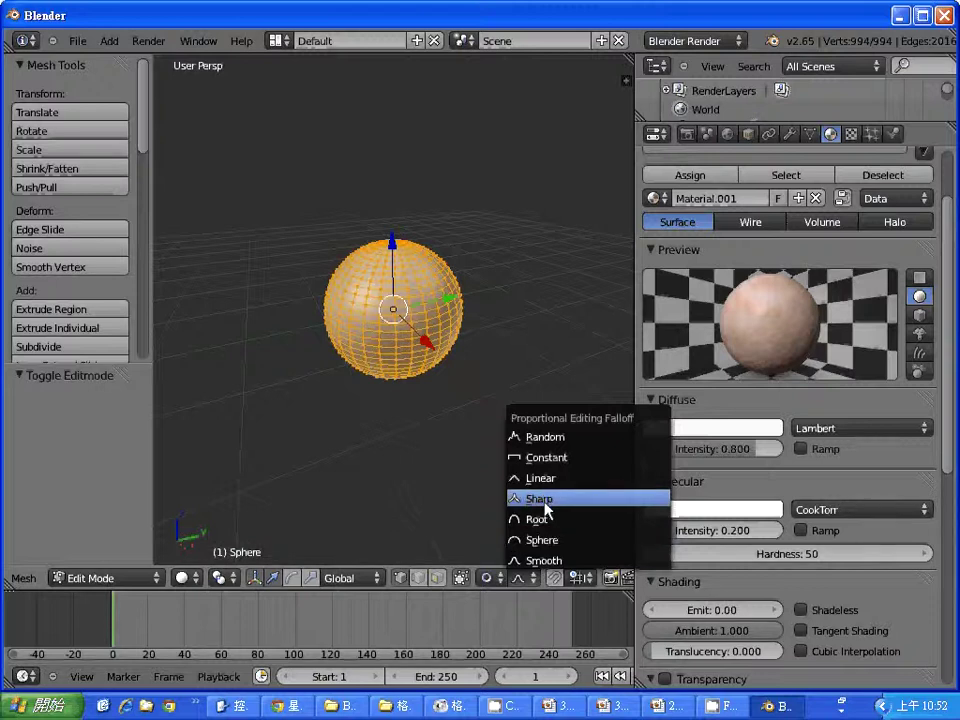
pyautogui.click(389, 472)
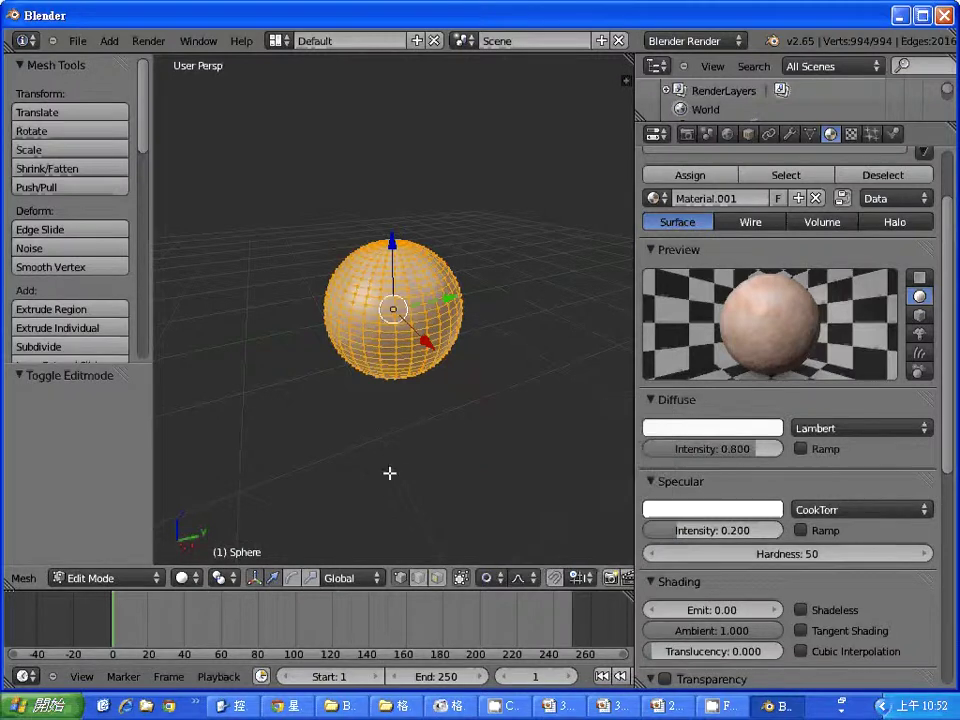
pyautogui.press('a')
pyautogui.rightClick(458, 320)
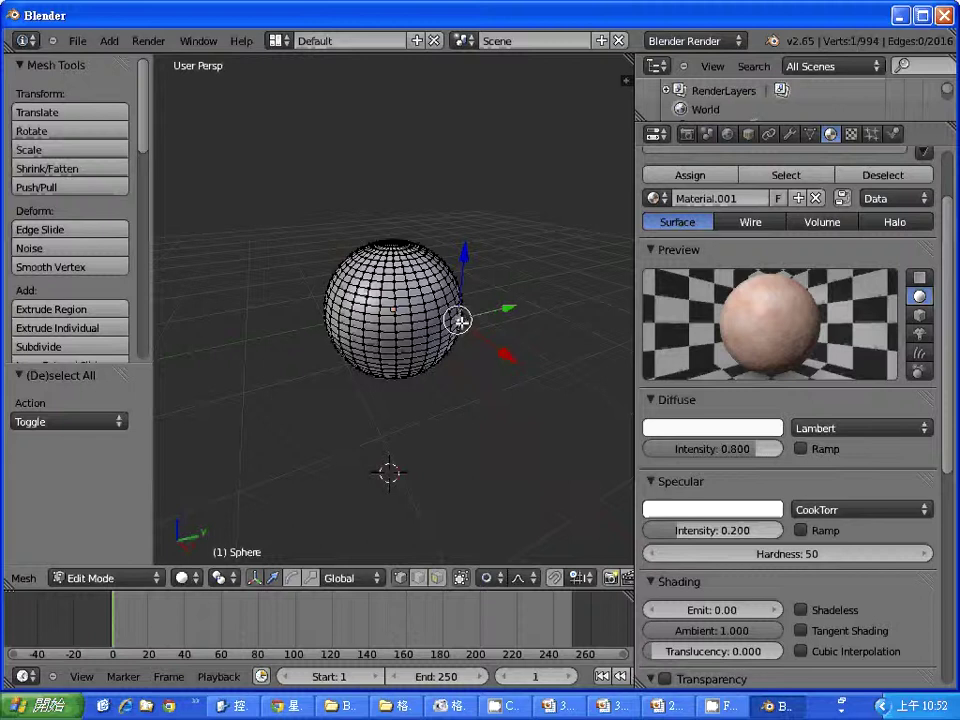
pyautogui.press('e')
pyautogui.click(476, 322)
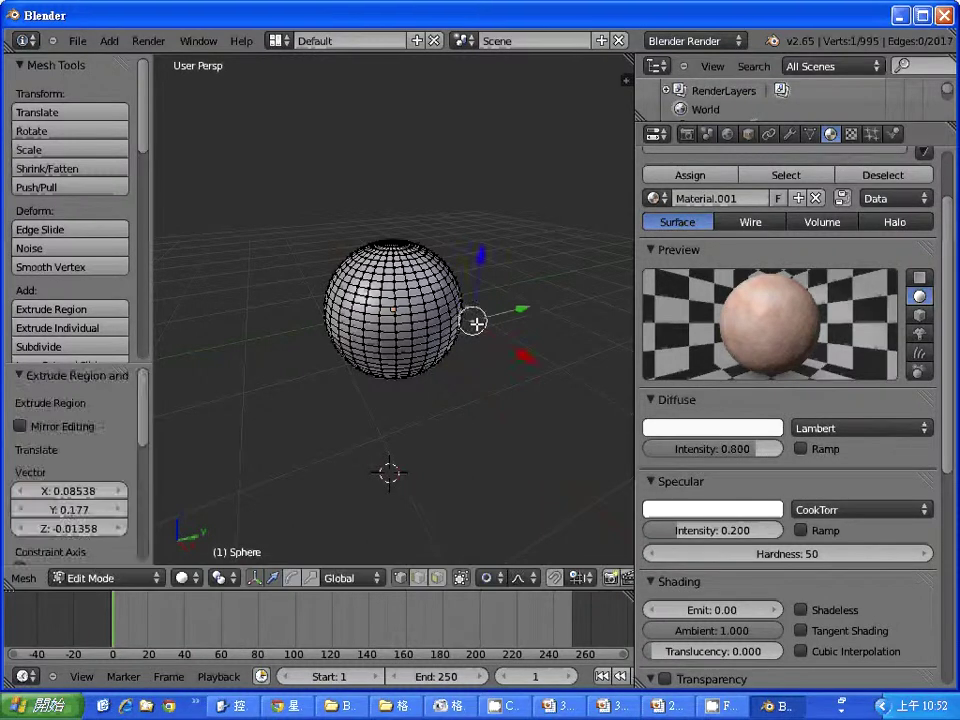
pyautogui.hotkey('ctrl', 'z')
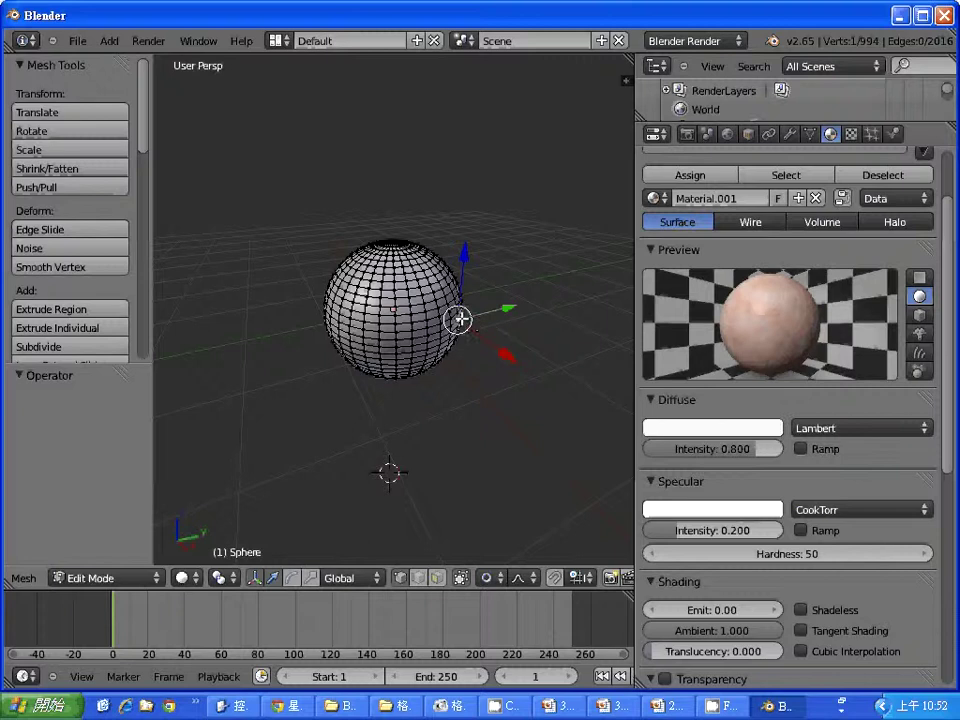
pyautogui.moveTo(459, 319); pyautogui.dragTo(484, 320)
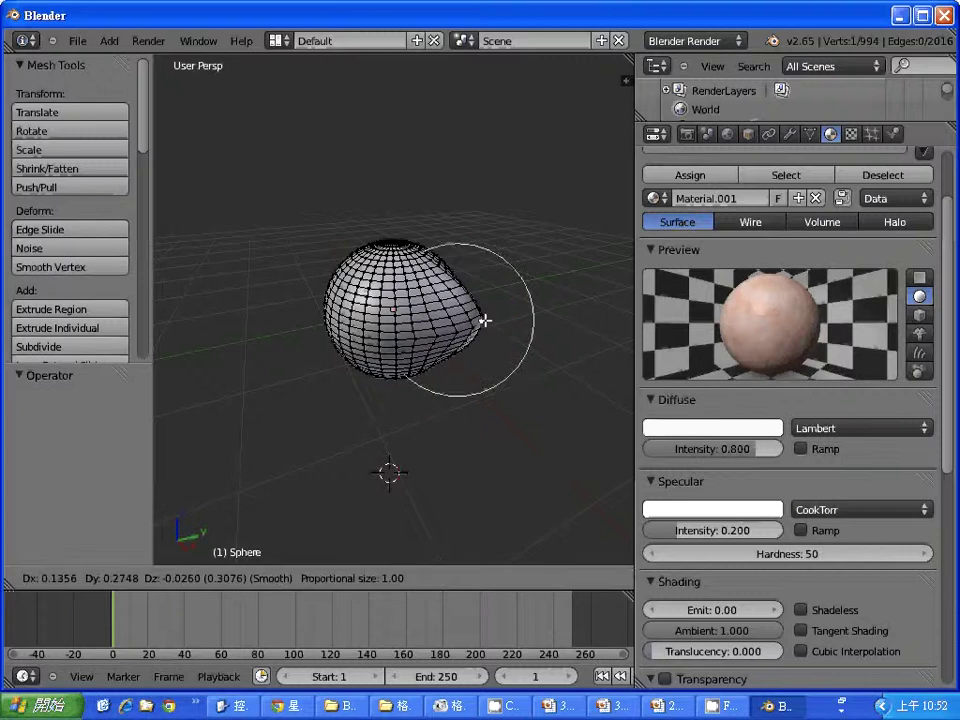
pyautogui.scroll(2, 484, 320)
pyautogui.scroll(-6, 484, 320)
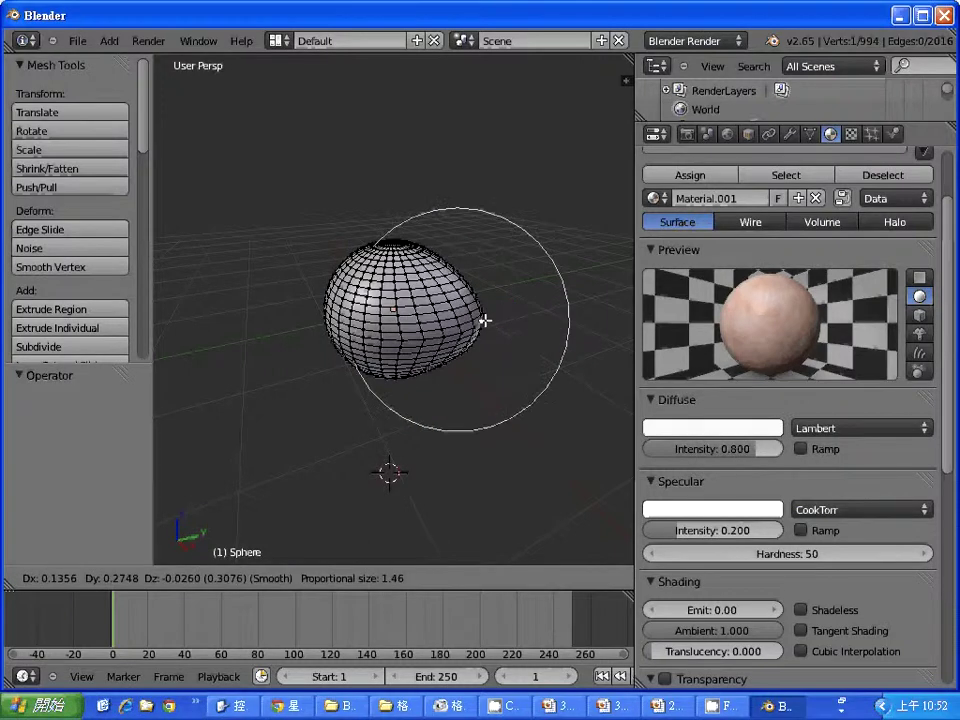
pyautogui.scroll(-2, 484, 320)
pyautogui.moveTo(484, 320)
pyautogui.mouseDown()
pyautogui.moveTo(546, 326)
pyautogui.moveTo(533, 328)
pyautogui.moveTo(553, 310)
pyautogui.mouseUp()
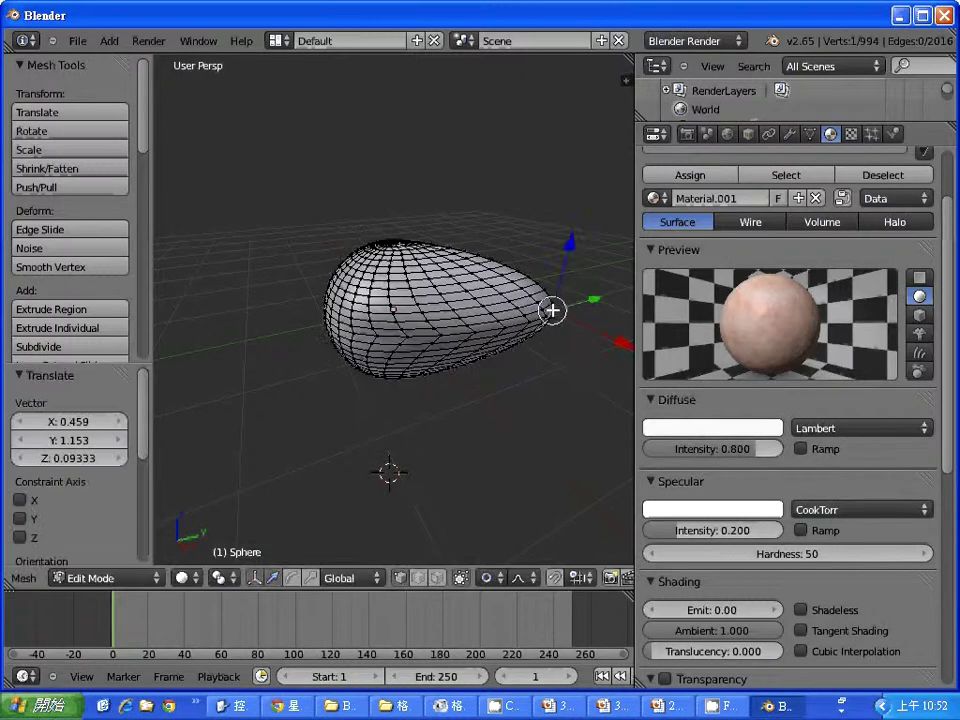
pyautogui.press('F12')
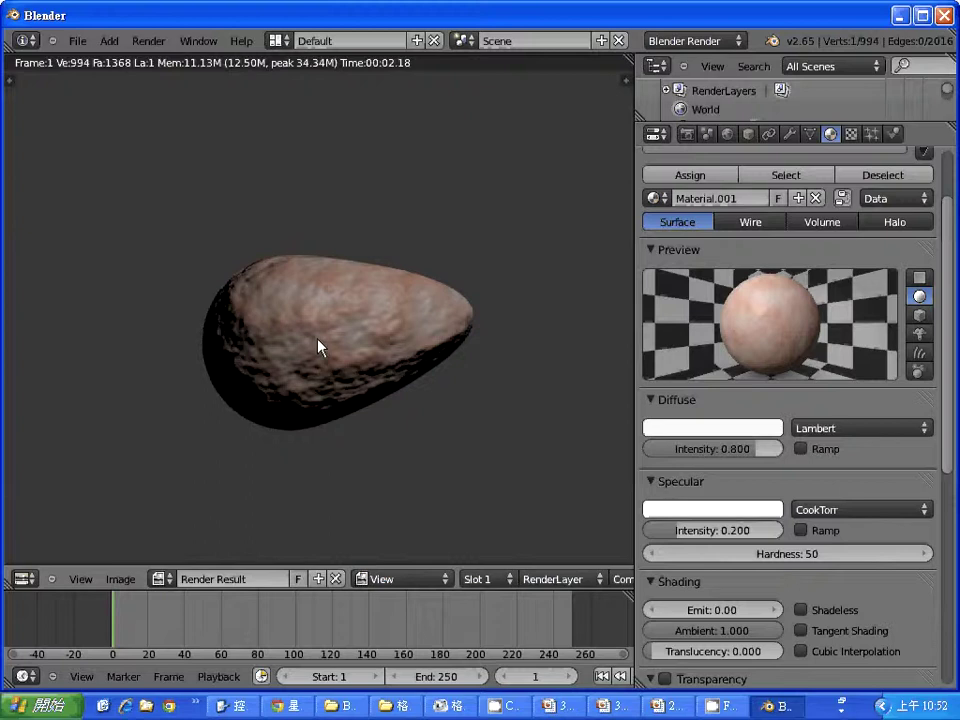
pyautogui.moveTo(422, 381); pyautogui.dragTo(514, 416)
pyautogui.press('Escape')
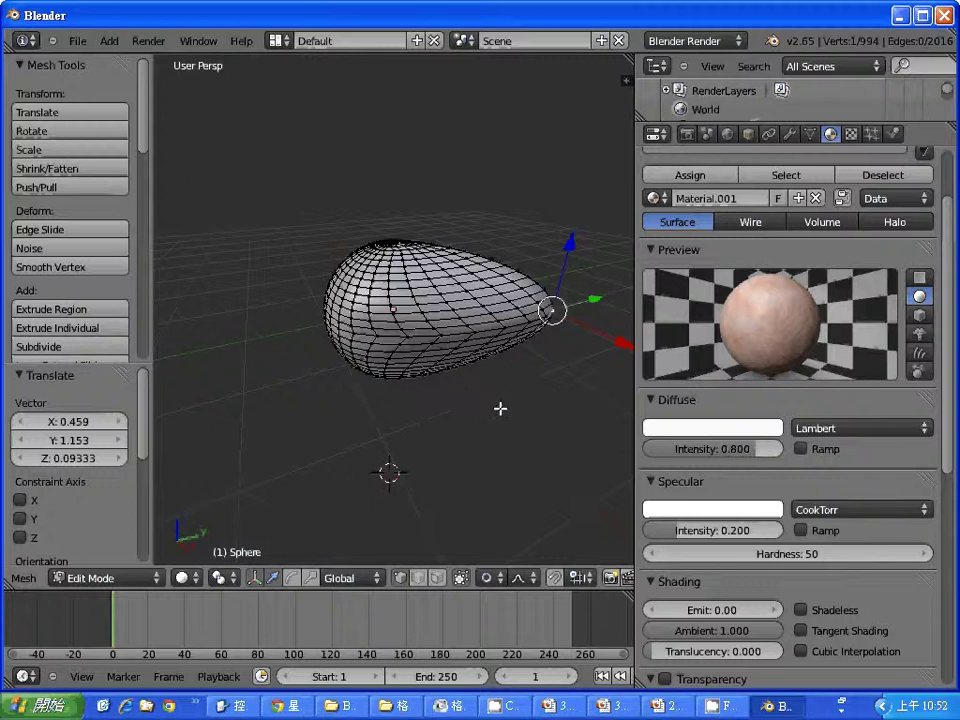
pyautogui.hotkey('ctrl', 'z')
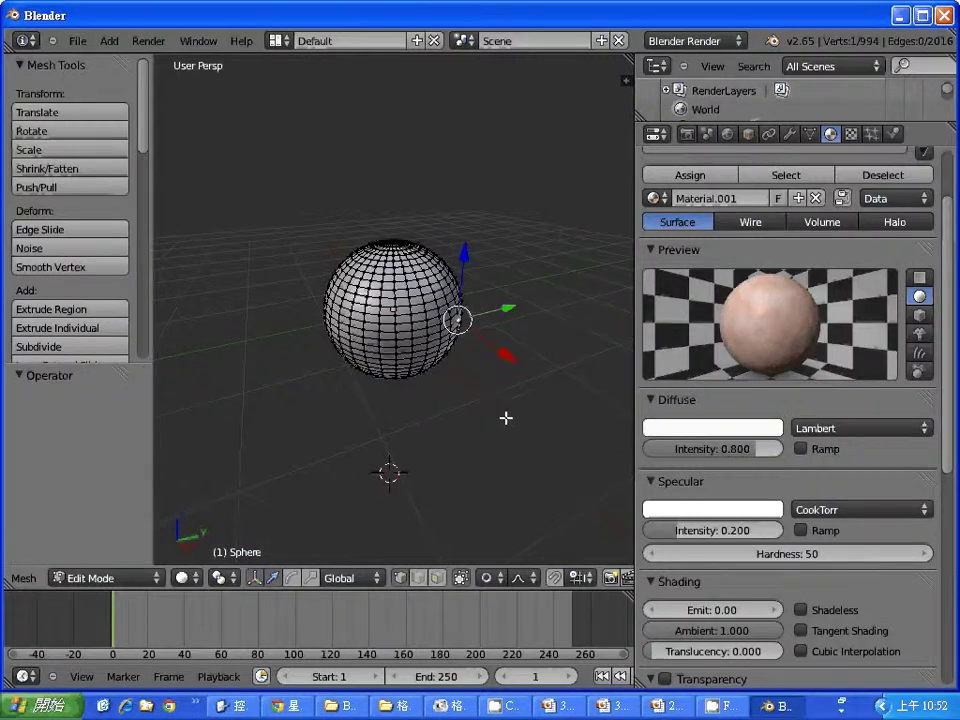
pyautogui.scroll(-2, 467, 368)
# Set the 3D cursor left of the sphere, add and undo a cube, then return to Object Mode.
pyautogui.scroll(4, 467, 368)
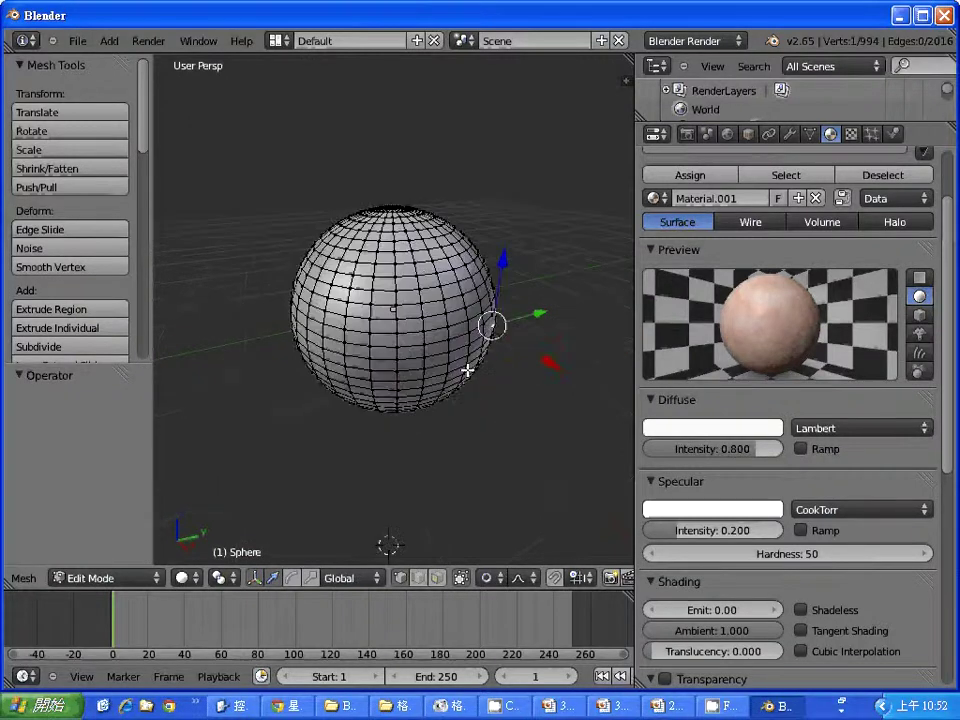
pyautogui.scroll(-4, 313, 333)
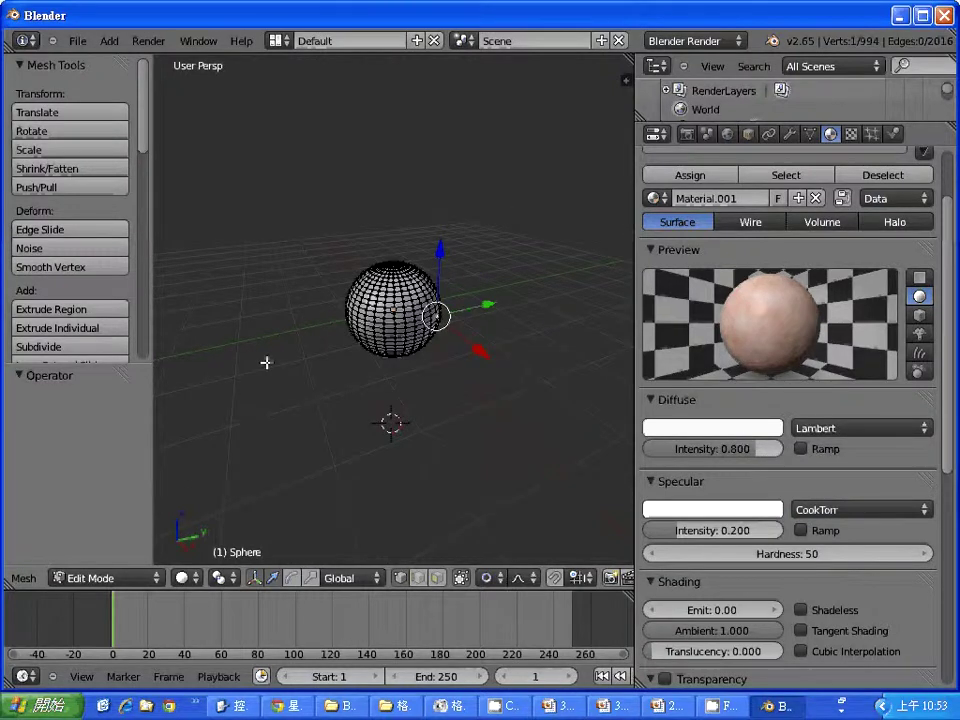
pyautogui.click(254, 330)
pyautogui.hotkey('shift', 'a')
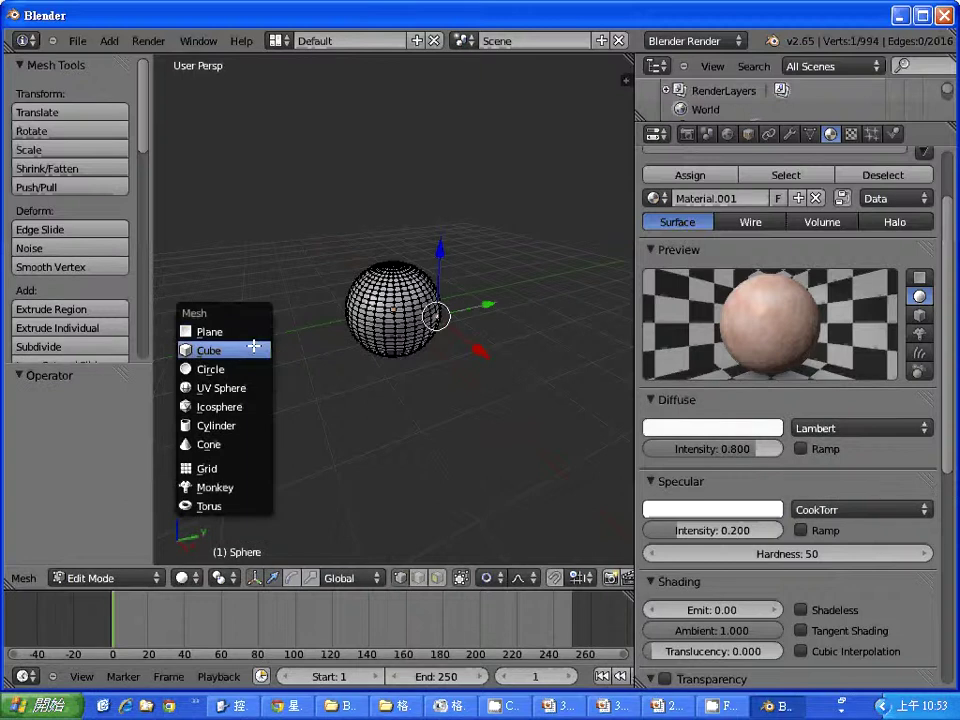
pyautogui.click(254, 346)
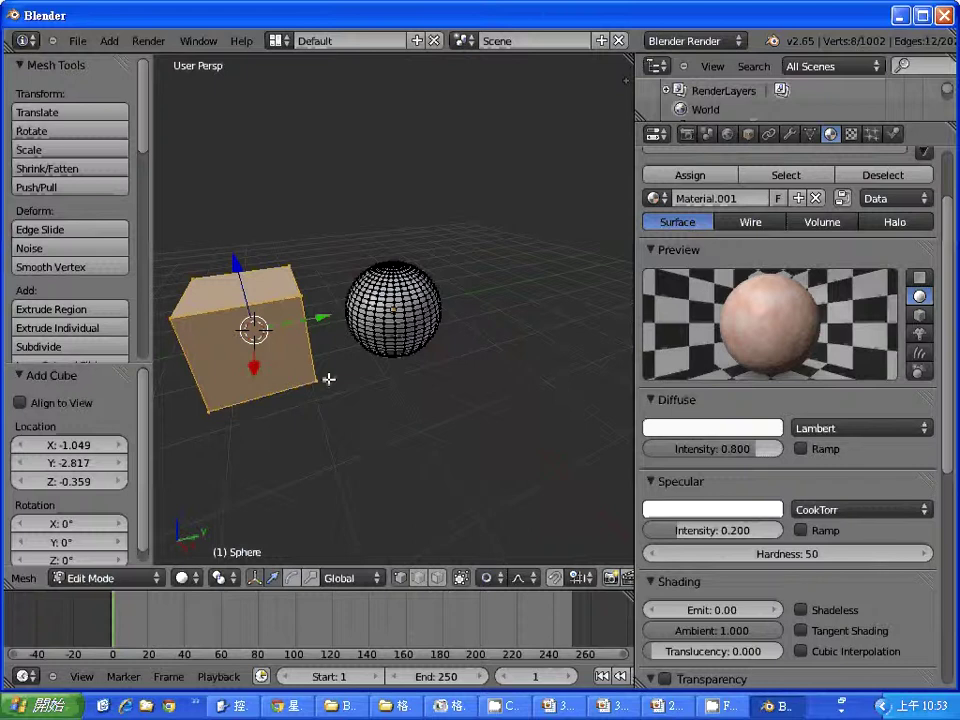
pyautogui.hotkey('ctrl', 'z')
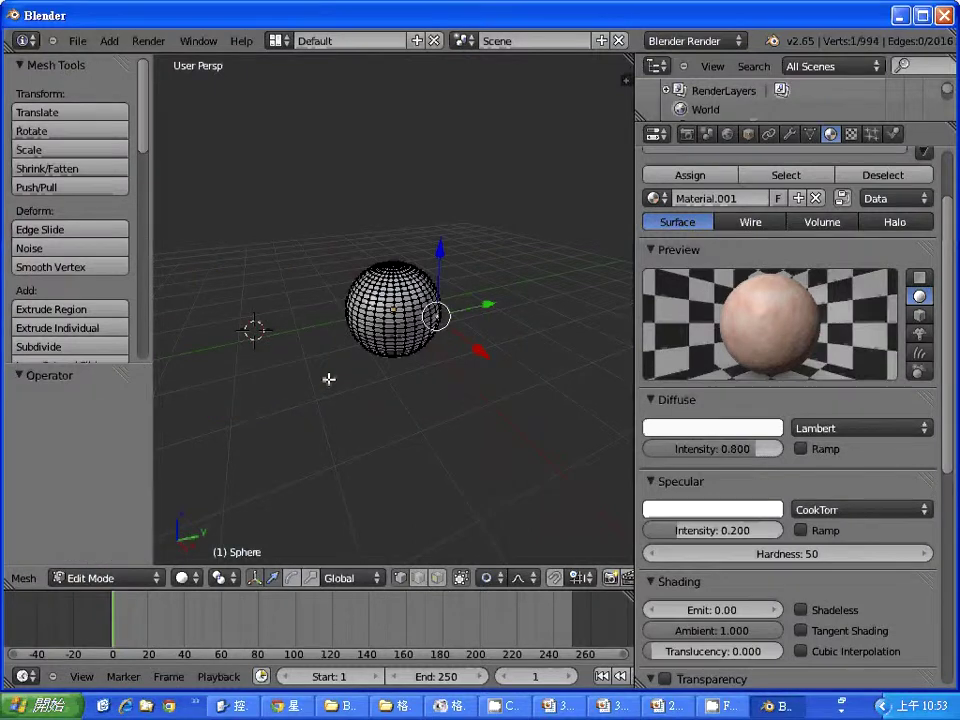
pyautogui.press('Tab')
# Add a cube at a 3D cursor placed left of the sphere.
pyautogui.click(289, 333)
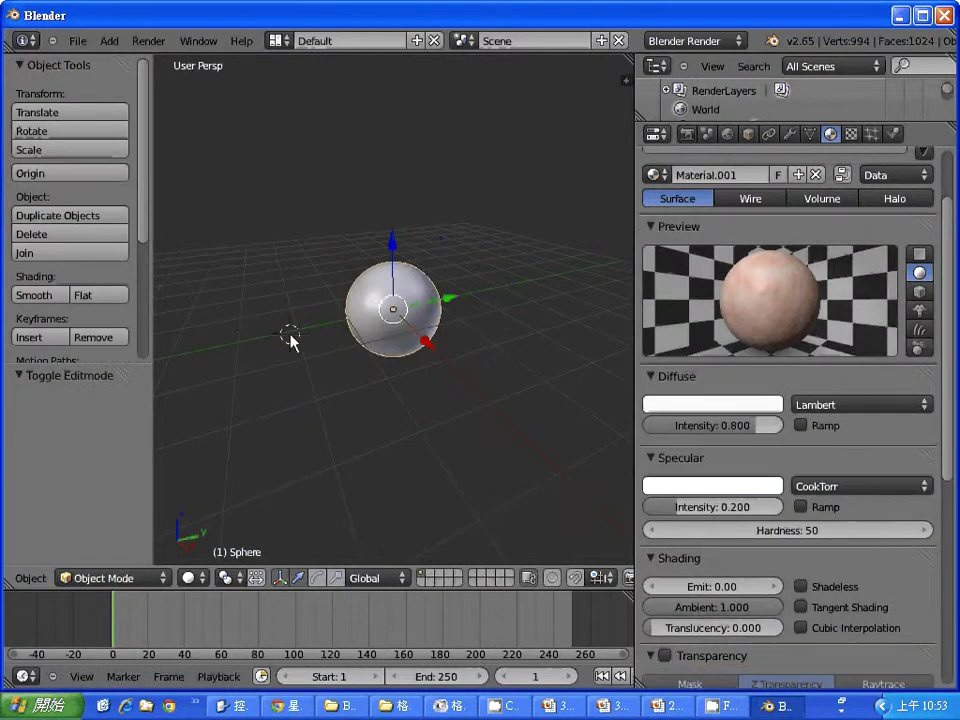
pyautogui.hotkey('shift', 'a')
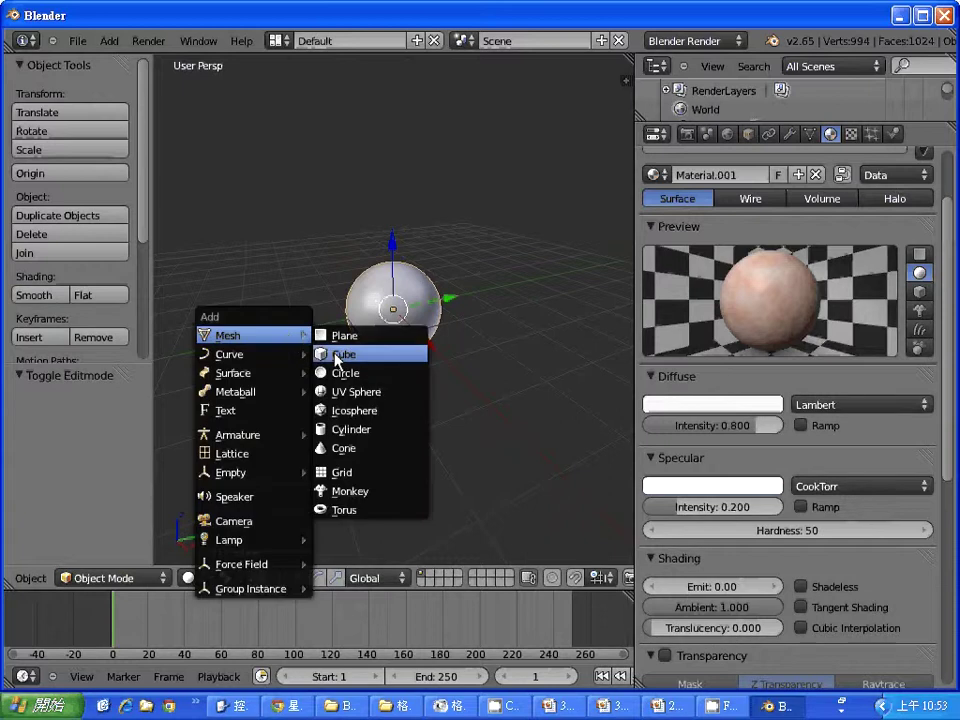
pyautogui.click(334, 358)
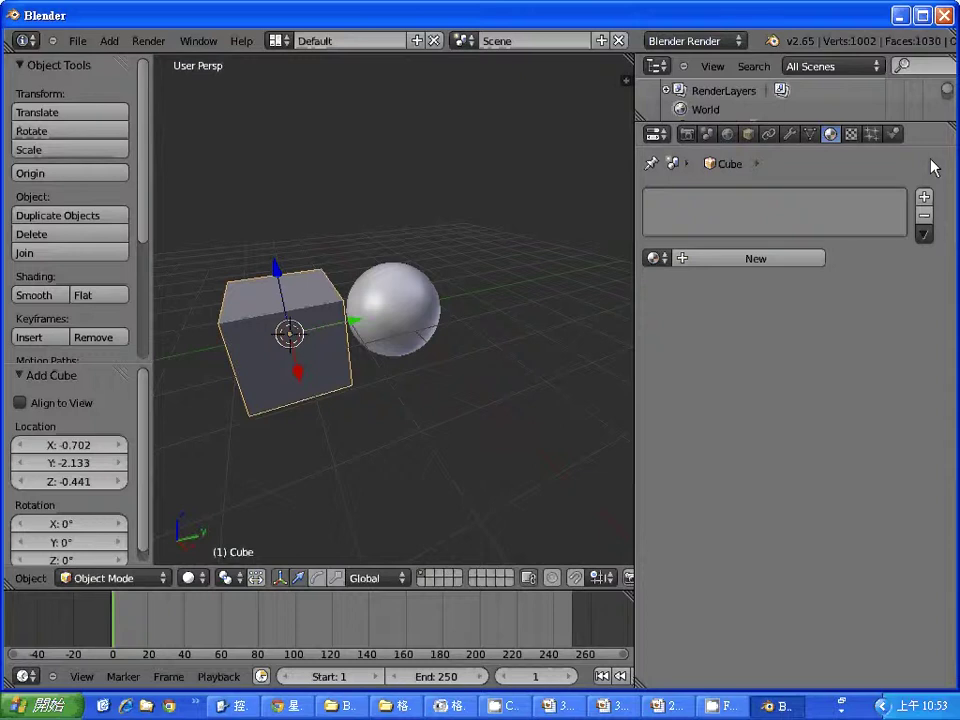
# Give the cube a Subdivision Surface modifier with View and Render levels both 4.
pyautogui.click(790, 133)
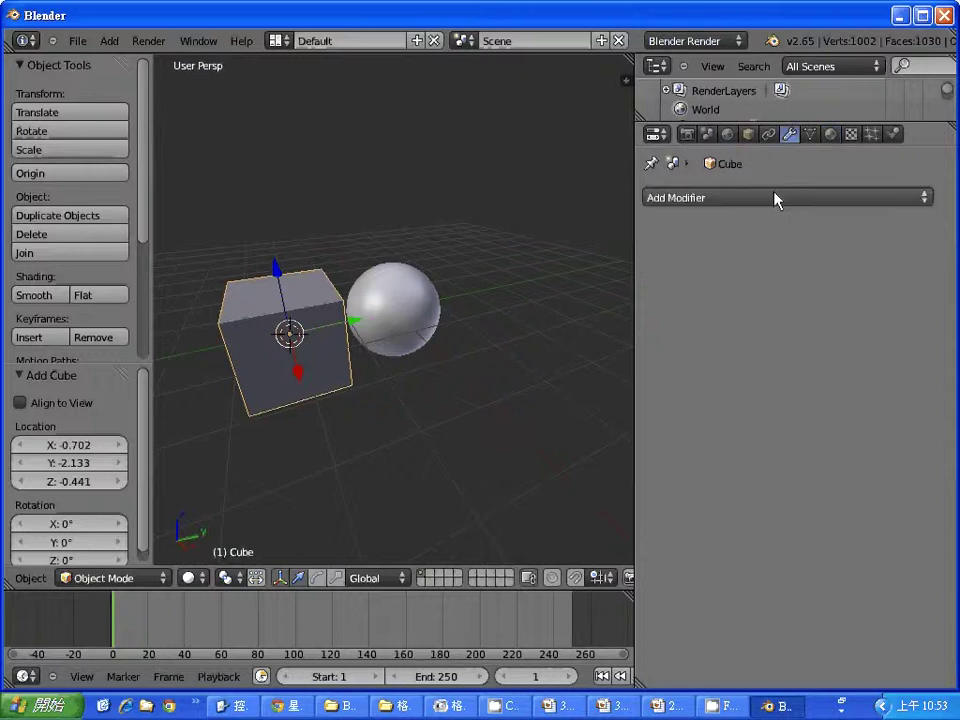
pyautogui.click(774, 197)
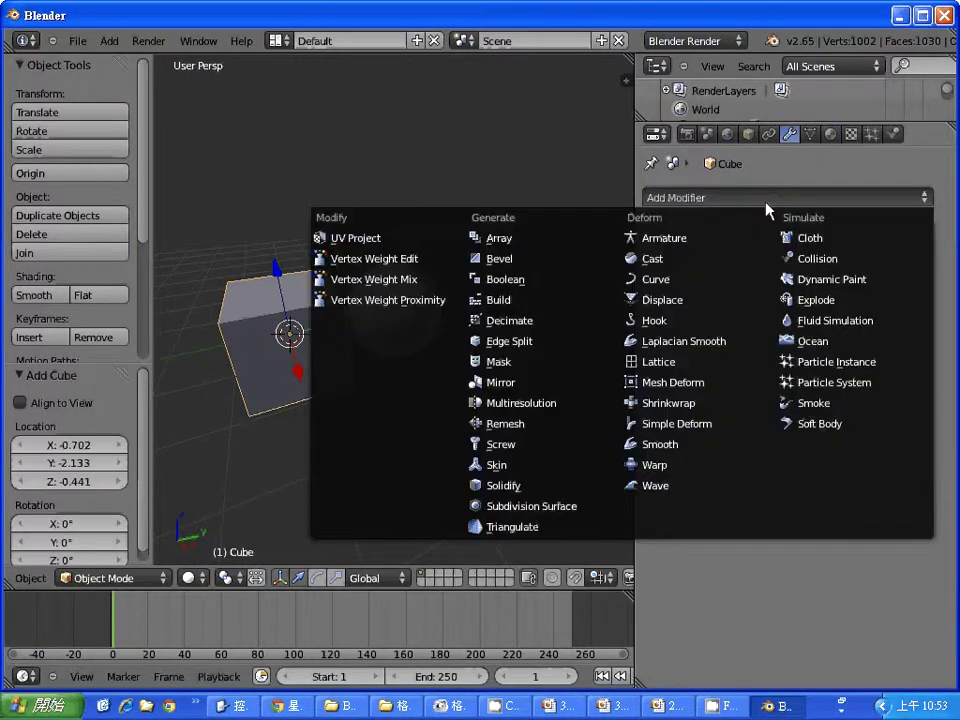
pyautogui.click(583, 510)
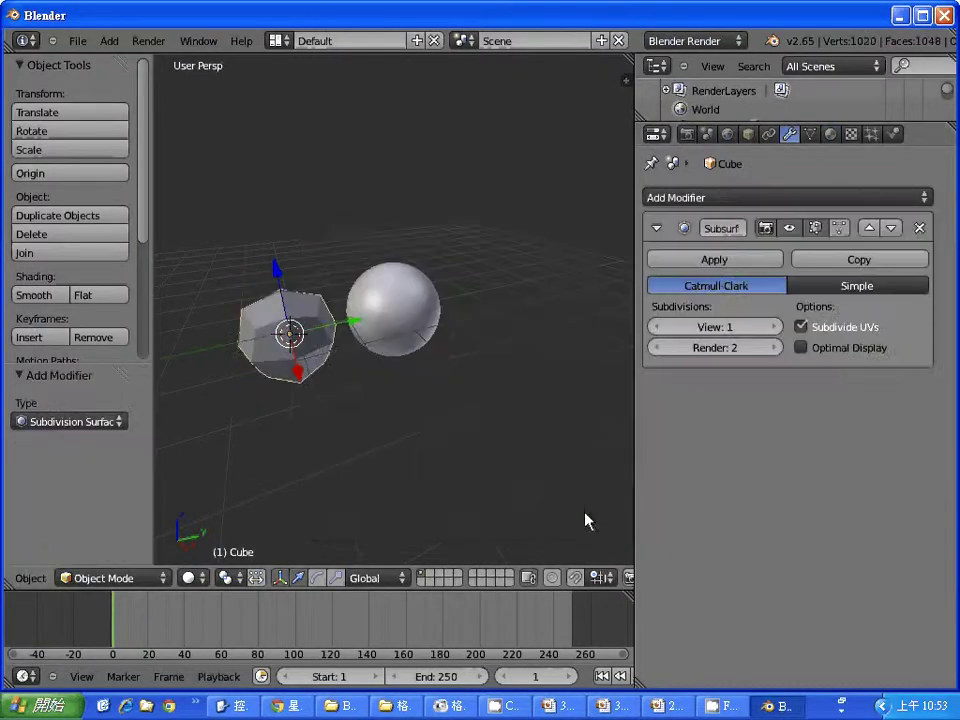
pyautogui.click(777, 328)
pyautogui.click(777, 348)
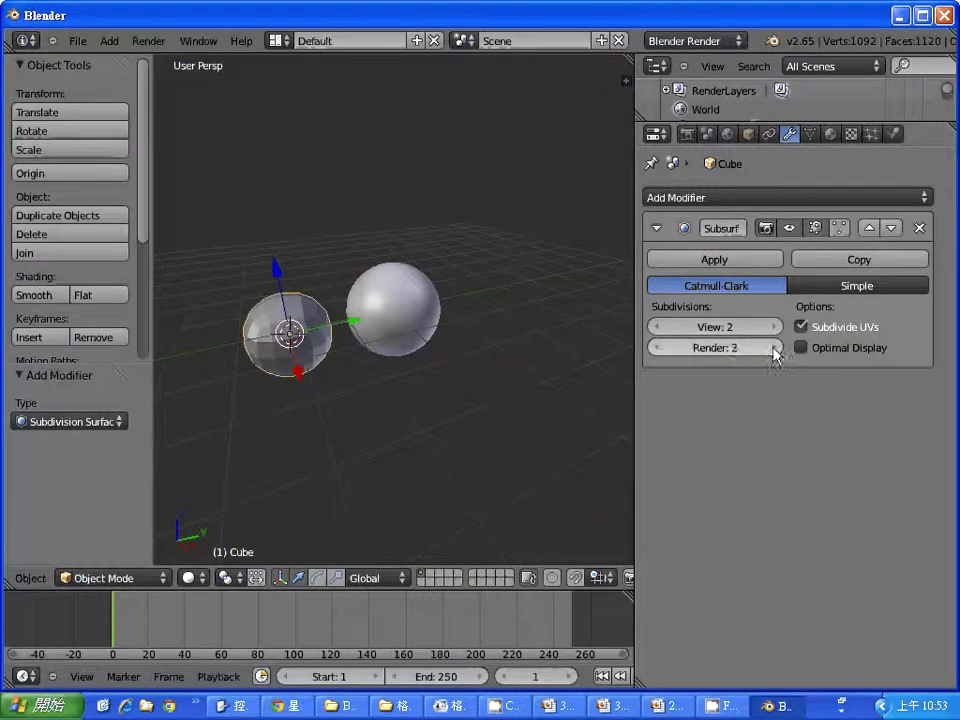
pyautogui.click(777, 348)
pyautogui.click(777, 327)
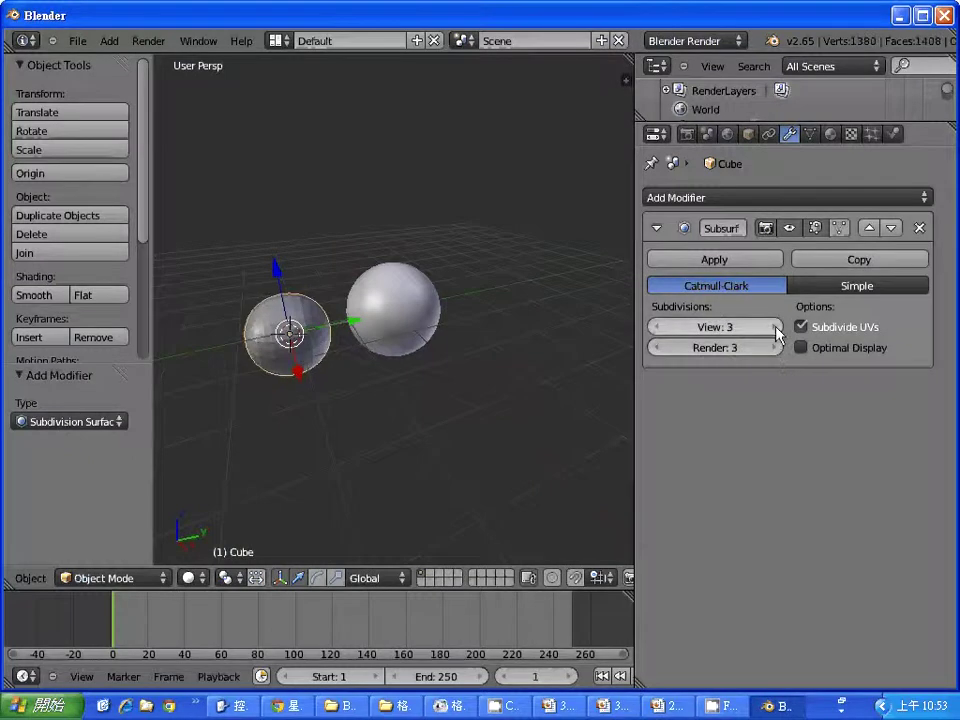
pyautogui.click(777, 328)
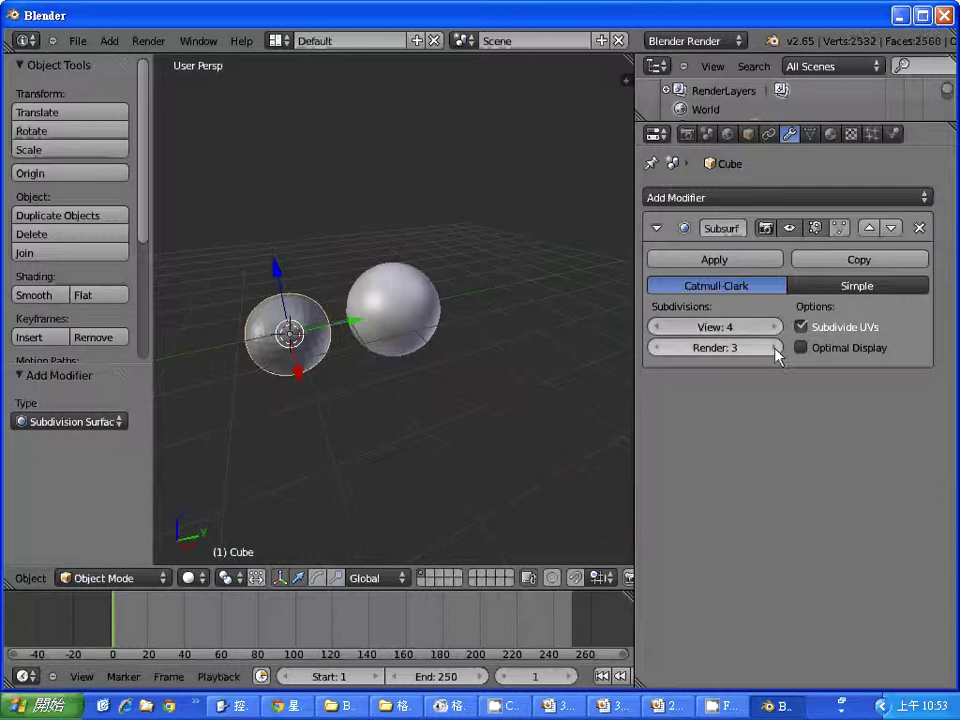
pyautogui.click(777, 348)
# Pull one cage vertex with proportional falloff to bulge the new sphere, then exit Edit Mode.
pyautogui.press('Tab')
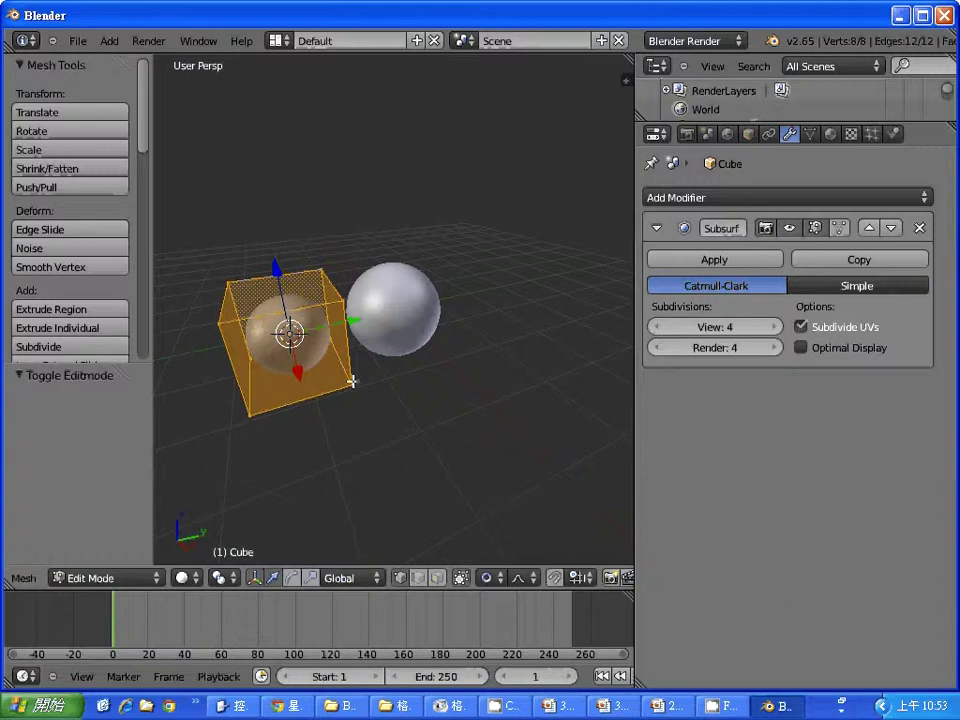
pyautogui.rightClick(352, 381)
pyautogui.press('g')
pyautogui.click(461, 437)
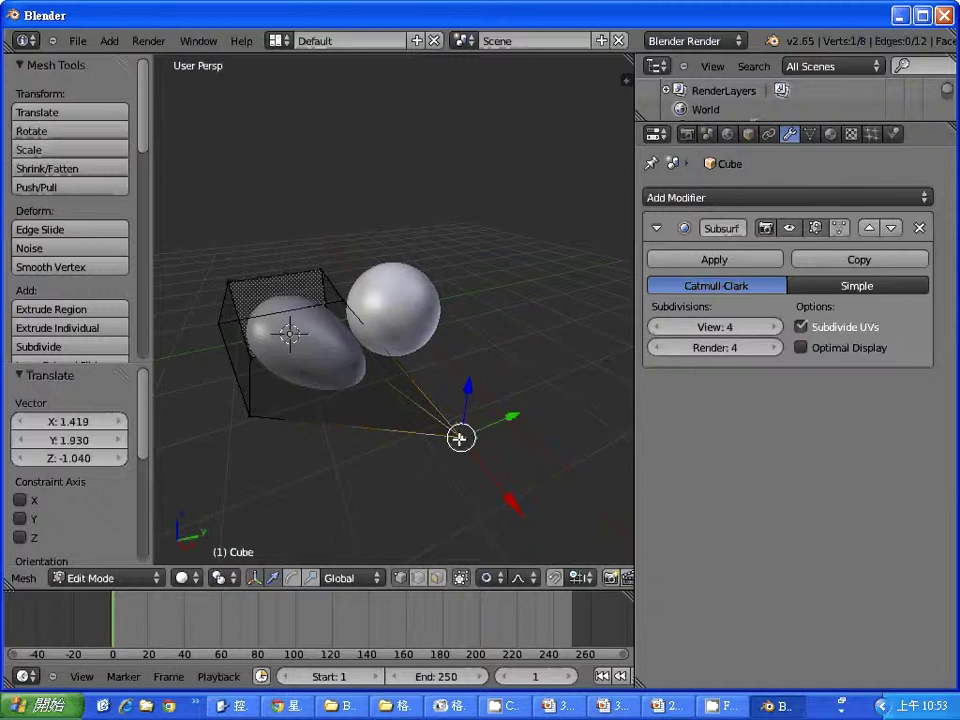
pyautogui.hotkey('ctrl', 'z')
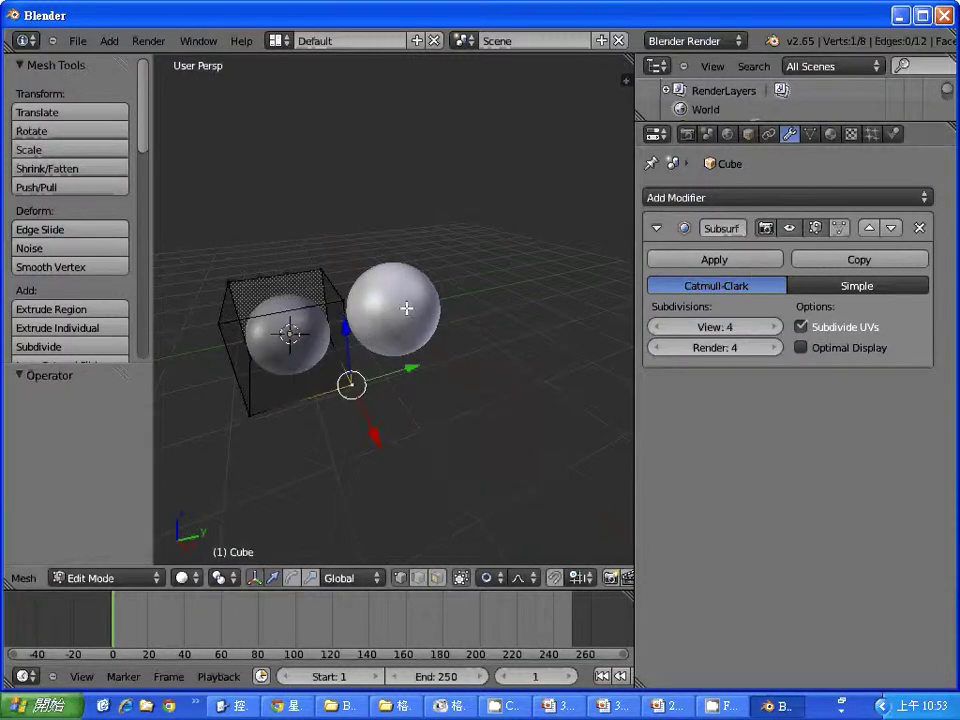
pyautogui.press('g')
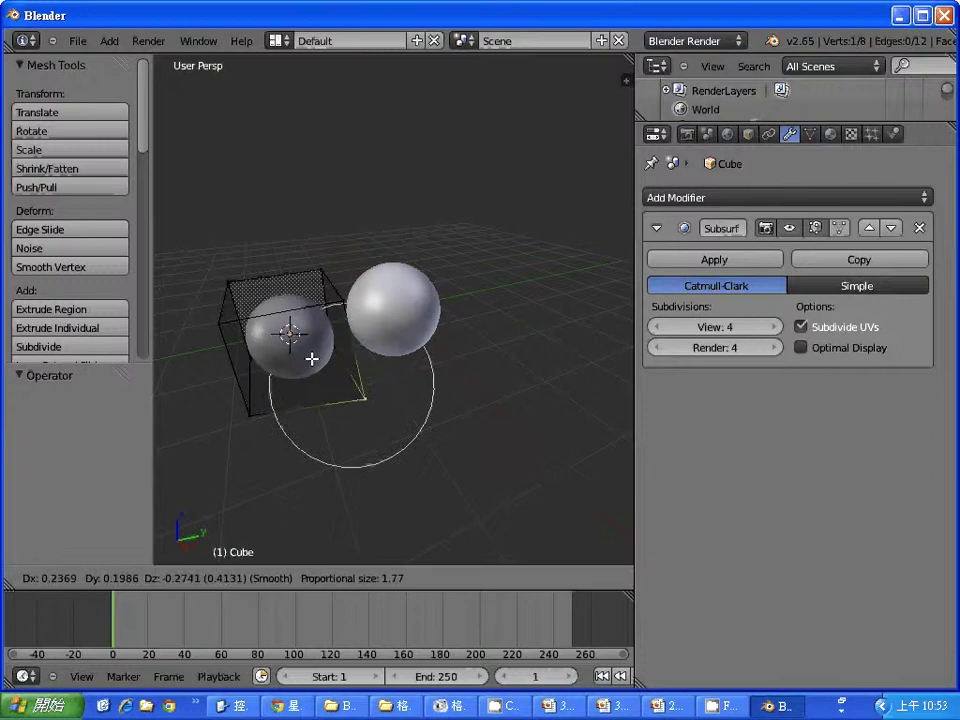
pyautogui.click(389, 368)
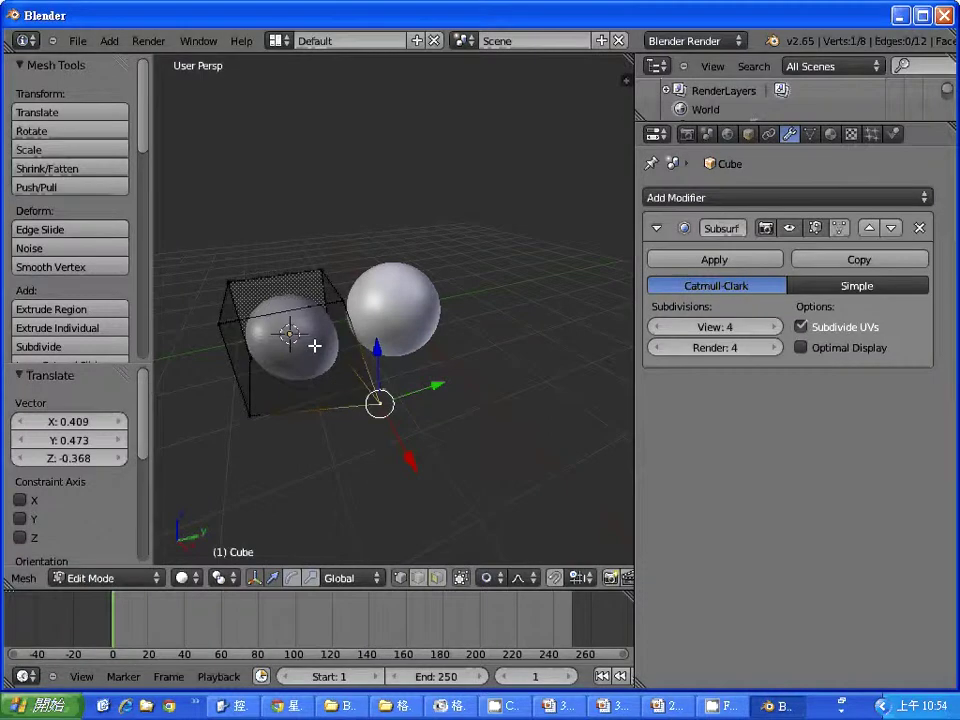
pyautogui.press('Tab')
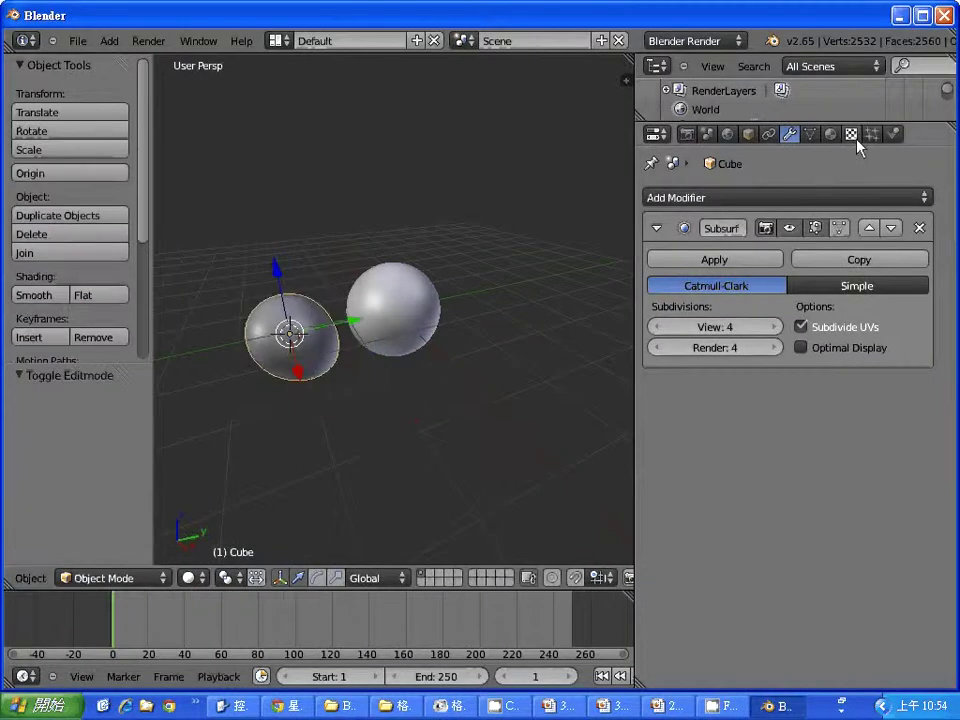
# Assign Material.001 to the new sphere, apply Smooth shading, and test-render with F12.
pyautogui.click(851, 134)
pyautogui.click(831, 134)
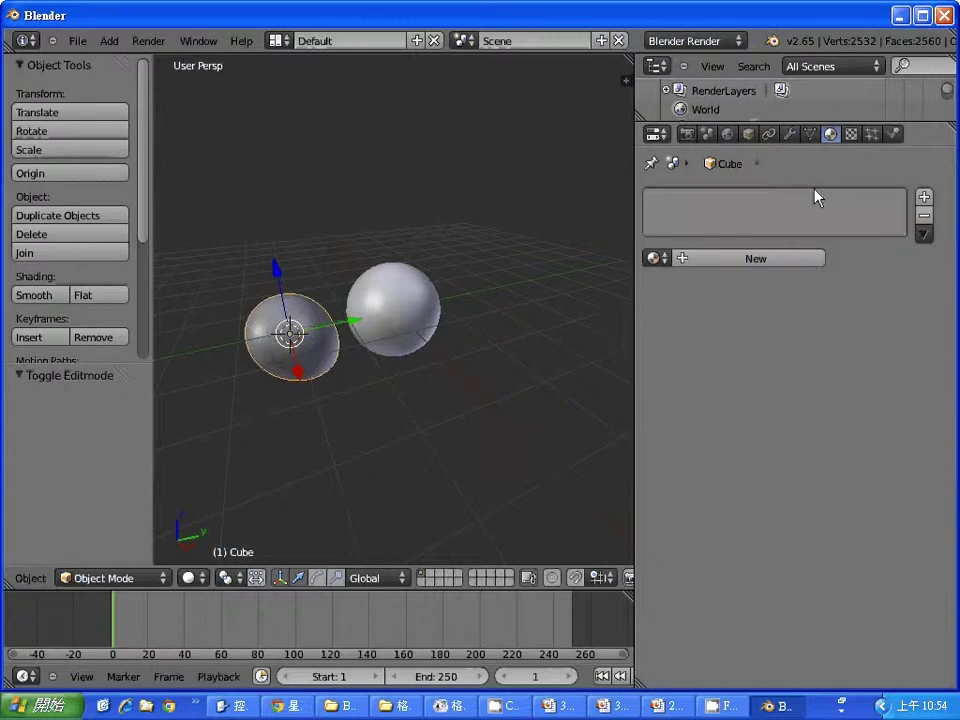
pyautogui.click(674, 258)
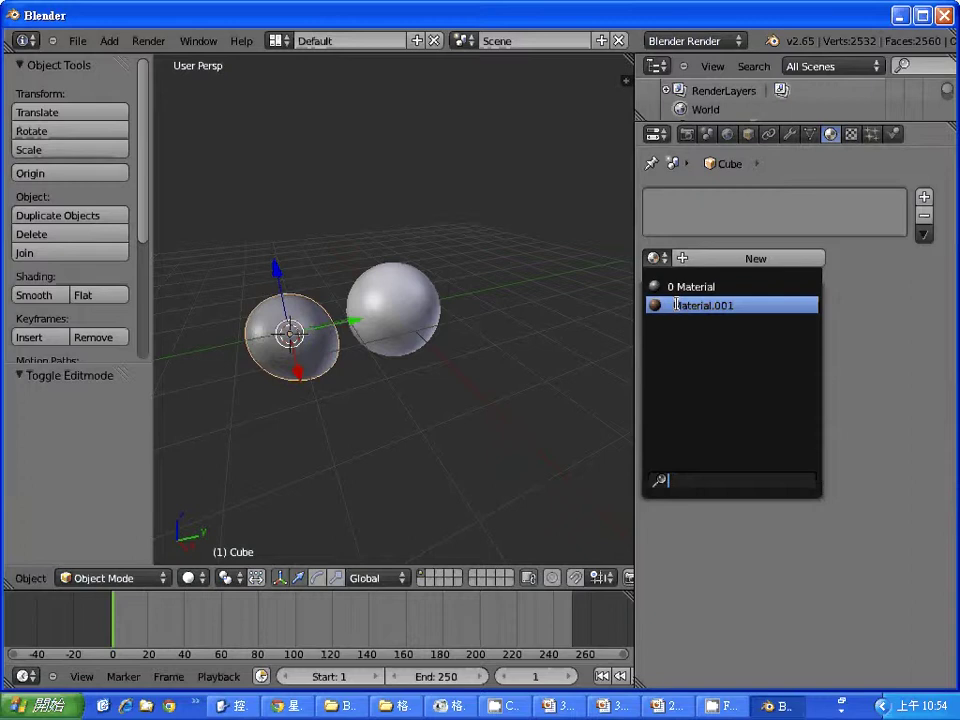
pyautogui.click(677, 304)
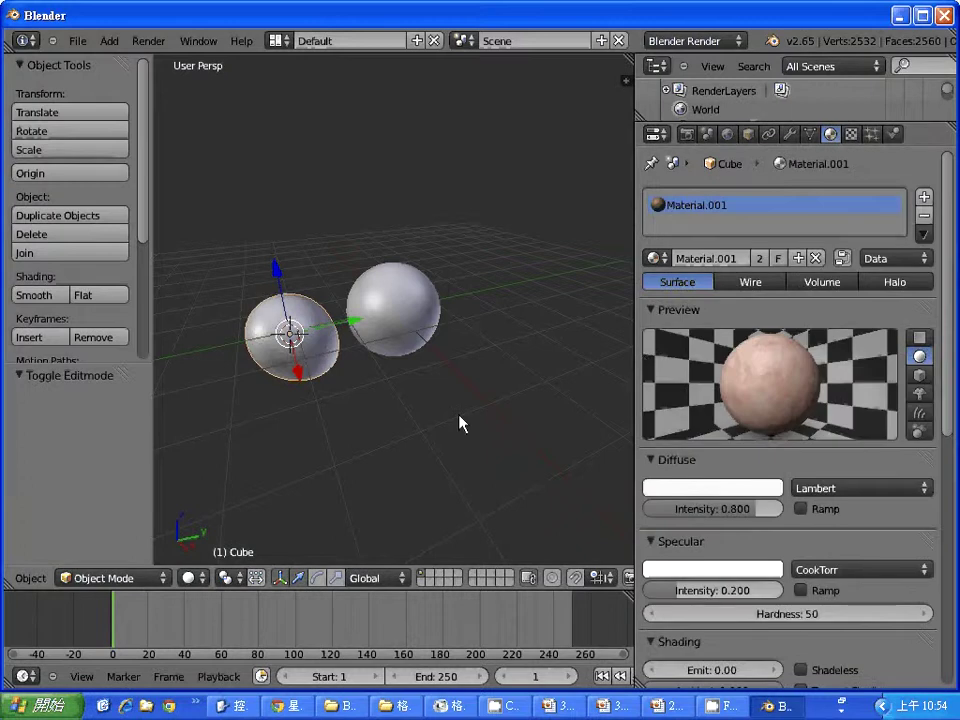
pyautogui.press('F12')
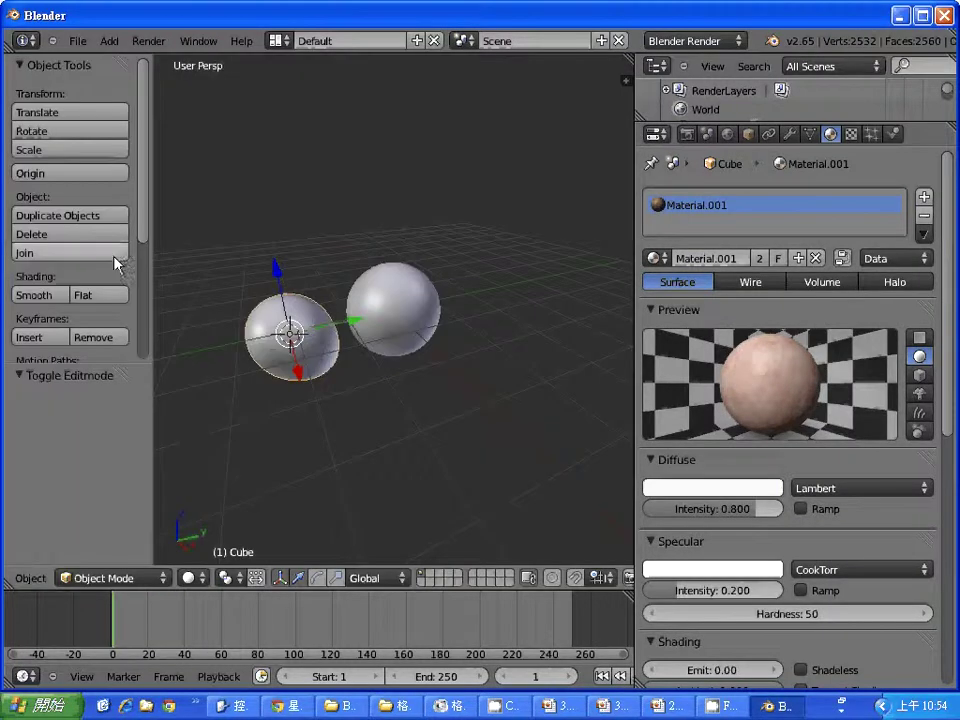
pyautogui.click(30, 296)
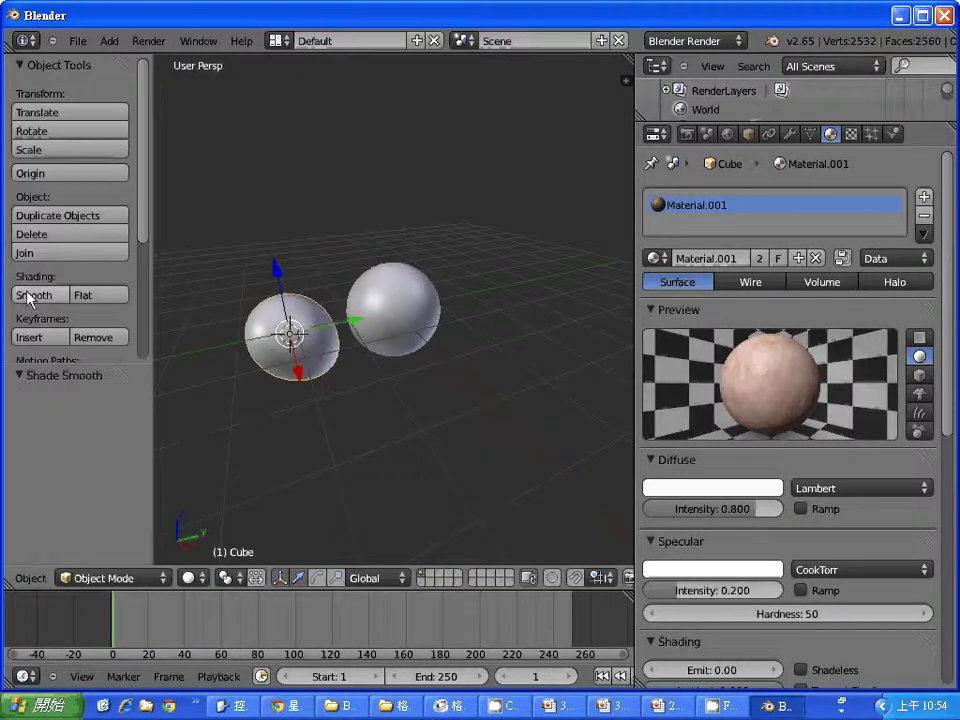
pyautogui.press('F12')
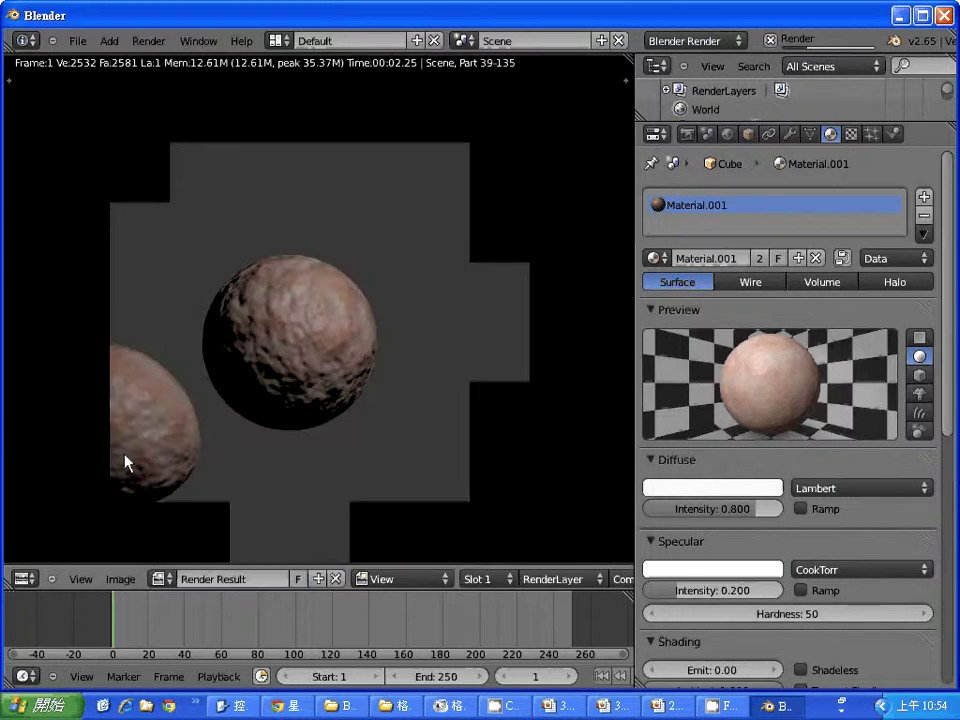
# Pull a cage vertex upward in Edit Mode to stretch the sphere into an egg and render it.
pyautogui.press('Escape')
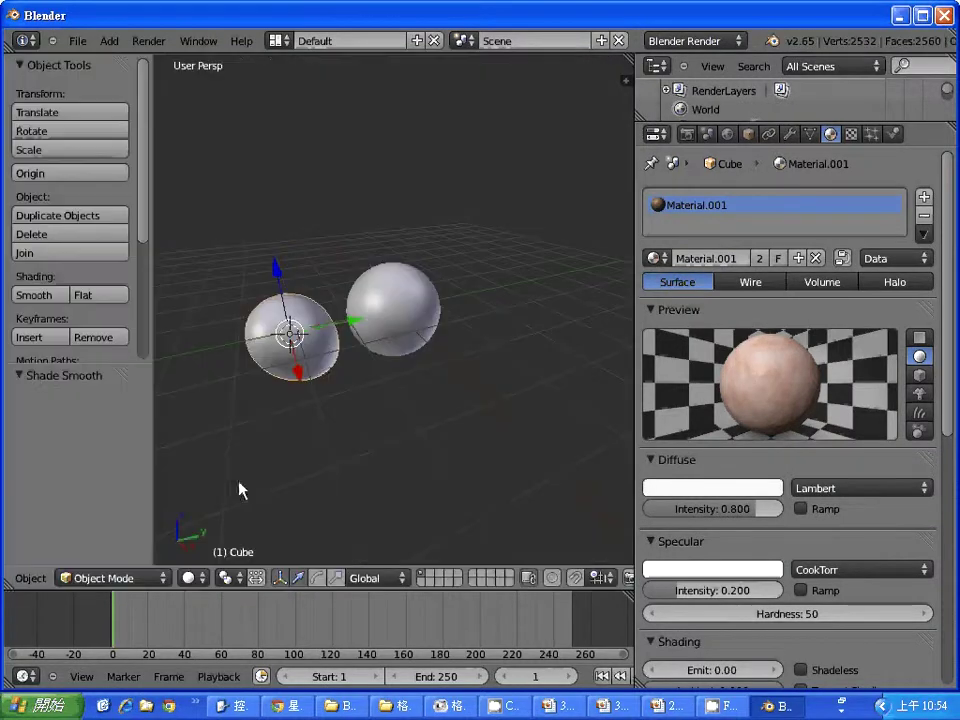
pyautogui.press('Tab')
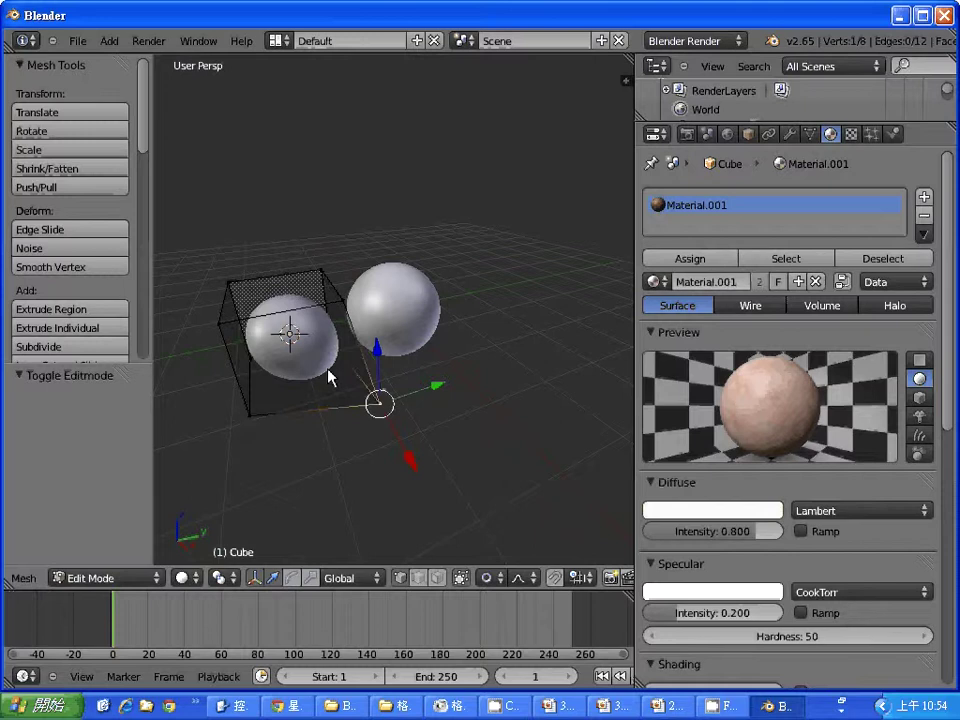
pyautogui.moveTo(379, 403)
pyautogui.mouseDown(button='right')
pyautogui.moveTo(435, 501)
pyautogui.moveTo(361, 102)
pyautogui.mouseUp(button='right')
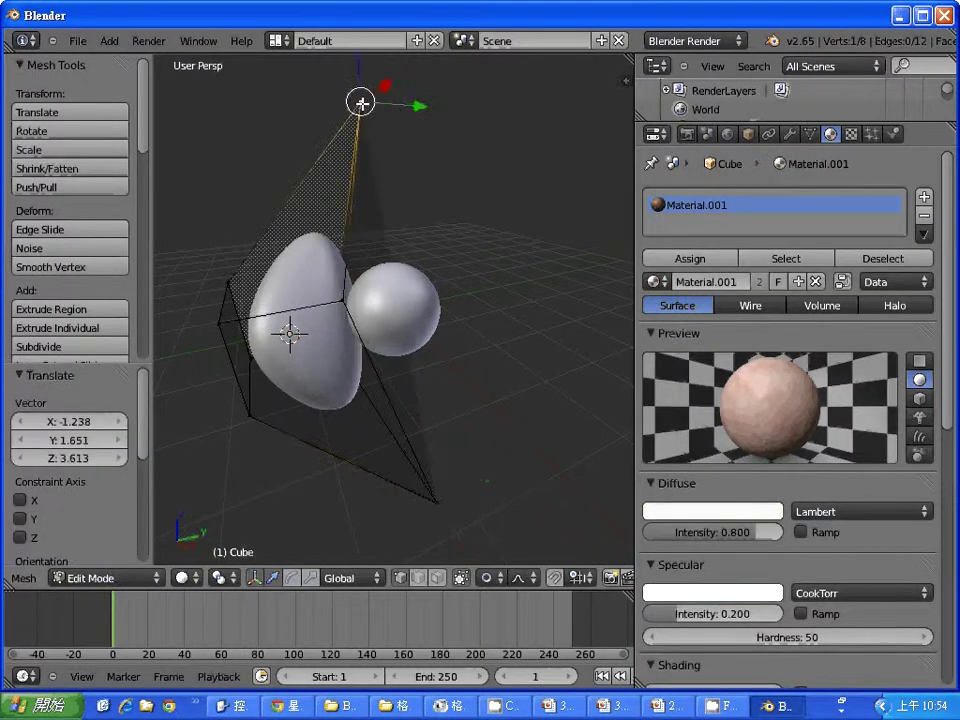
pyautogui.press('F12')
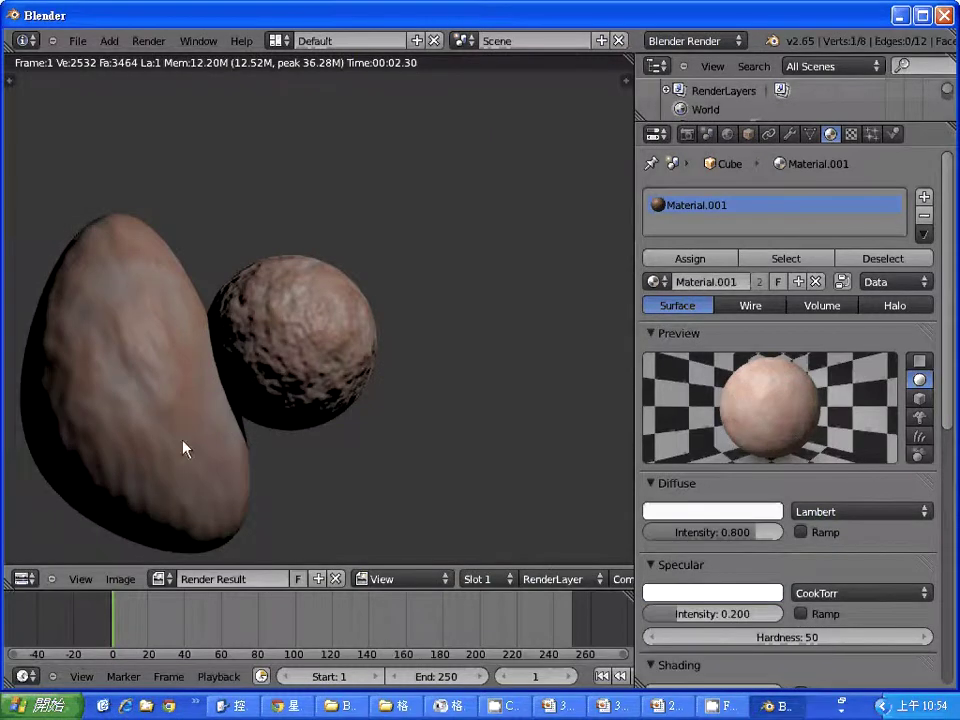
pyautogui.press('Escape')
# Refine the egg shape with two more vertex moves and return to Object Mode.
pyautogui.press('g')
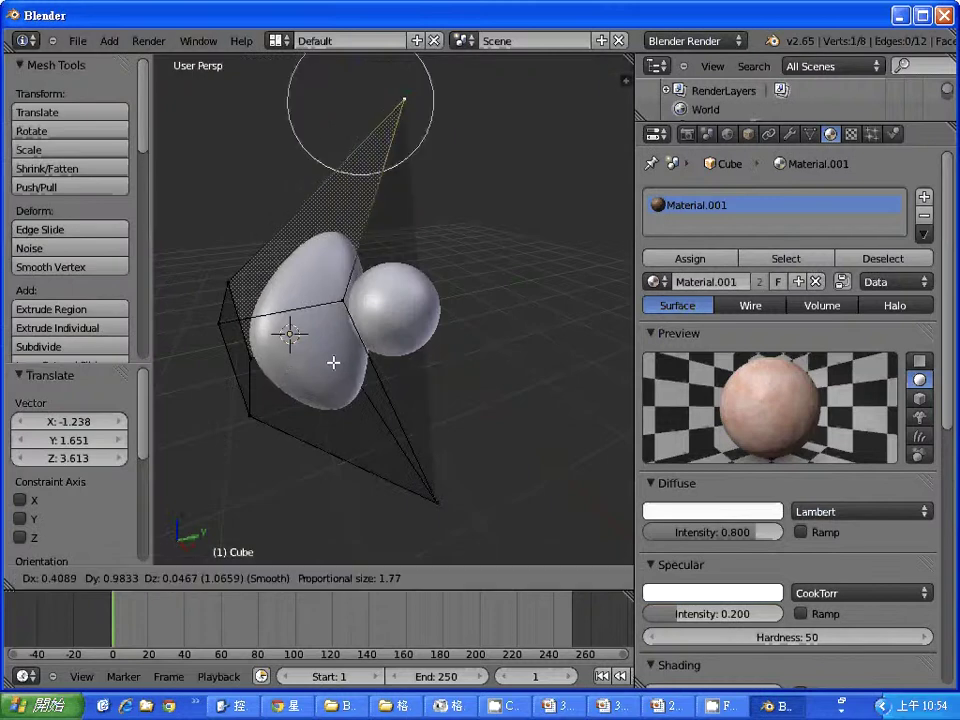
pyautogui.click(333, 362)
pyautogui.press('g')
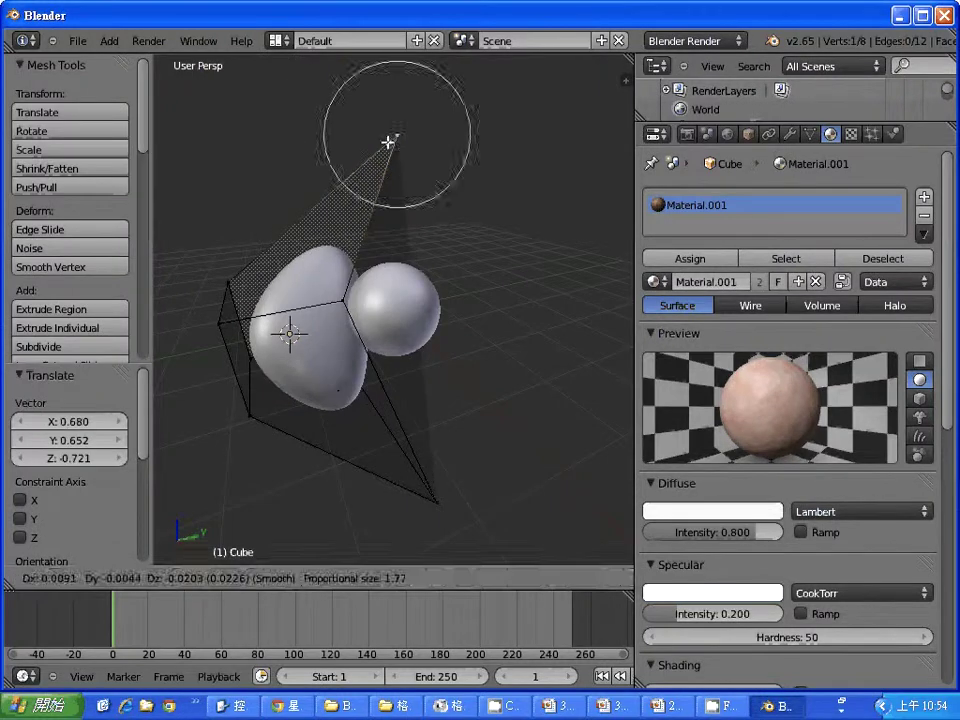
pyautogui.click(350, 235)
pyautogui.press('Tab')
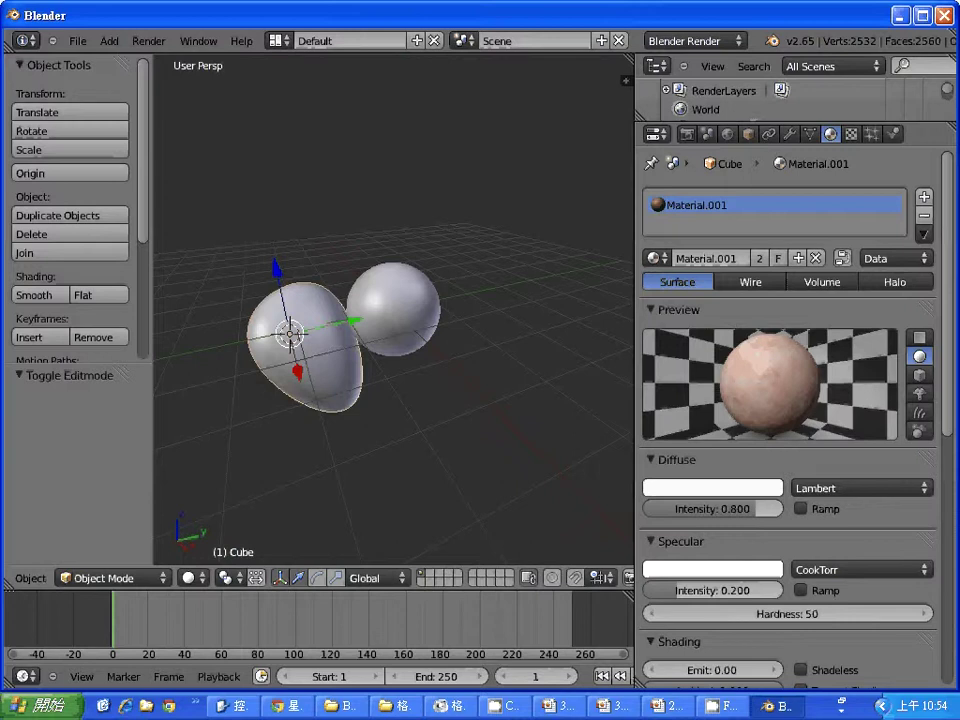
# Move the egg blob up onto the top of the bumpy sphere and test-render it.
pyautogui.press('g')
pyautogui.click(371, 268)
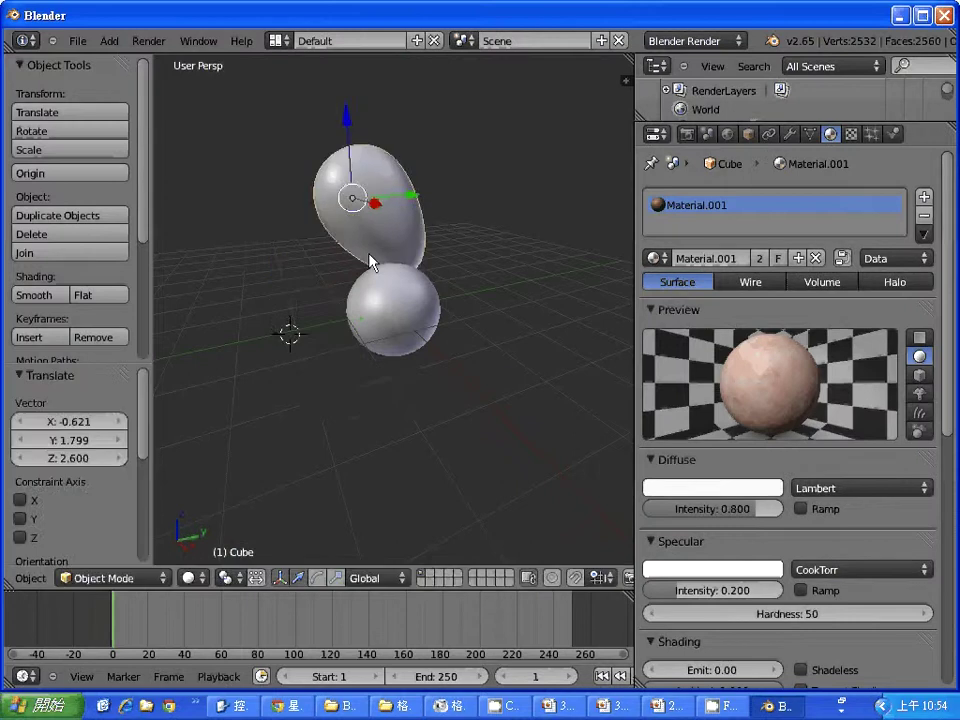
pyautogui.press('F12')
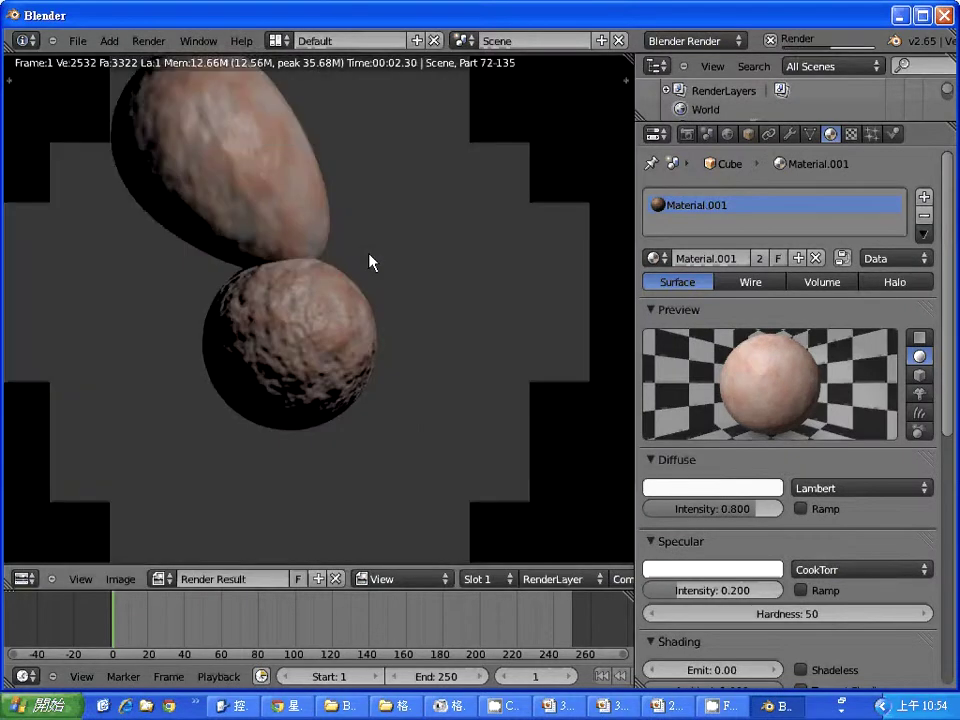
pyautogui.press('Escape')
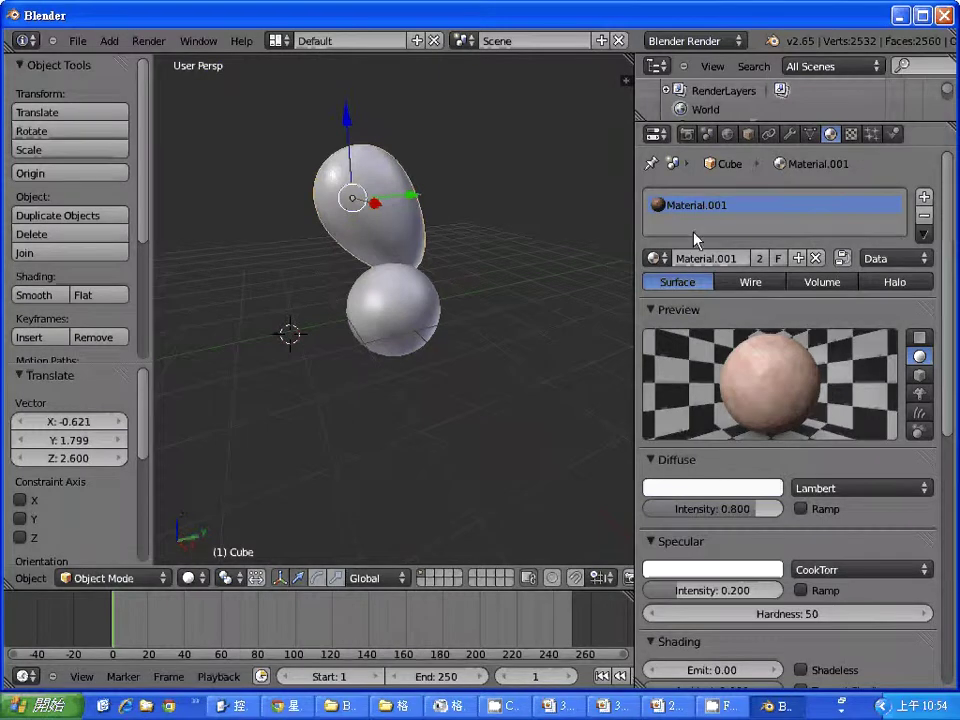
# In Texture properties, try the Noise and then Stucci texture types and render the result.
pyautogui.click(851, 134)
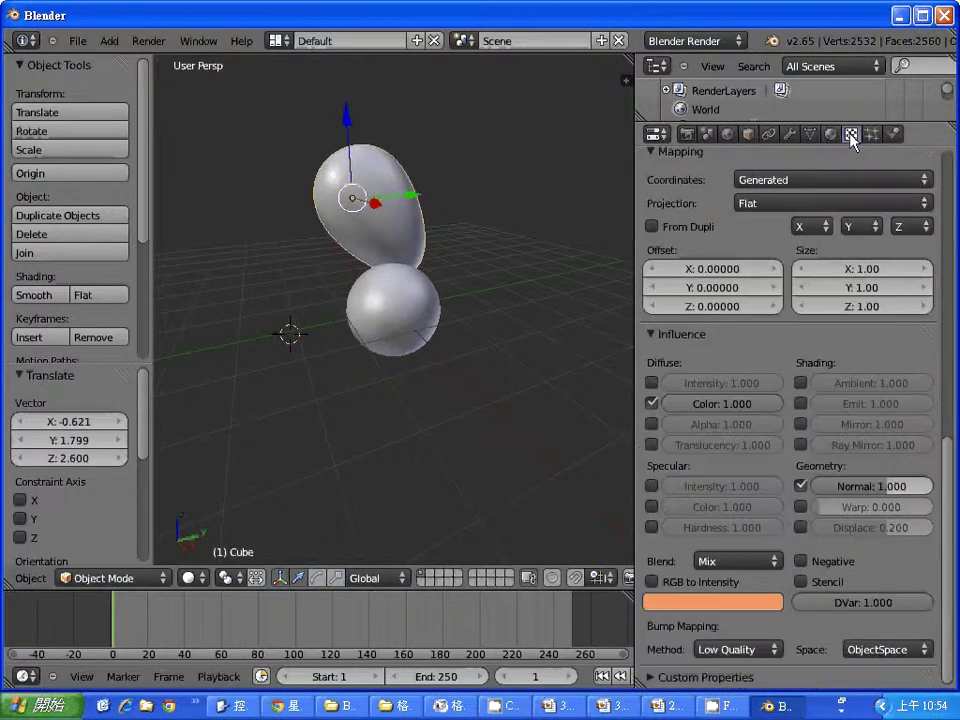
pyautogui.click(830, 135)
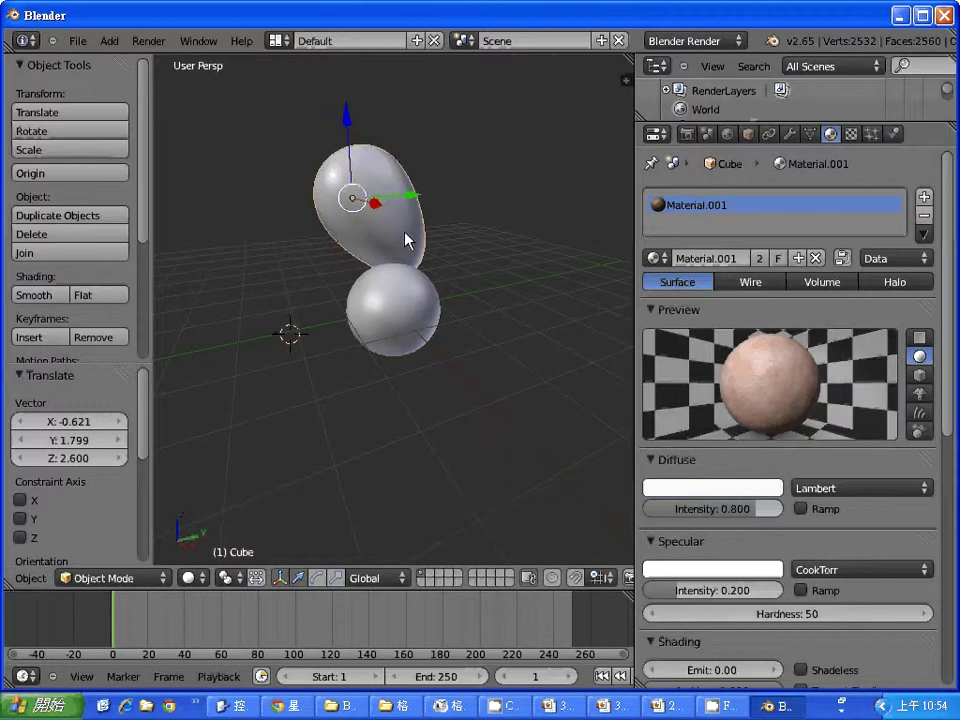
pyautogui.click(852, 134)
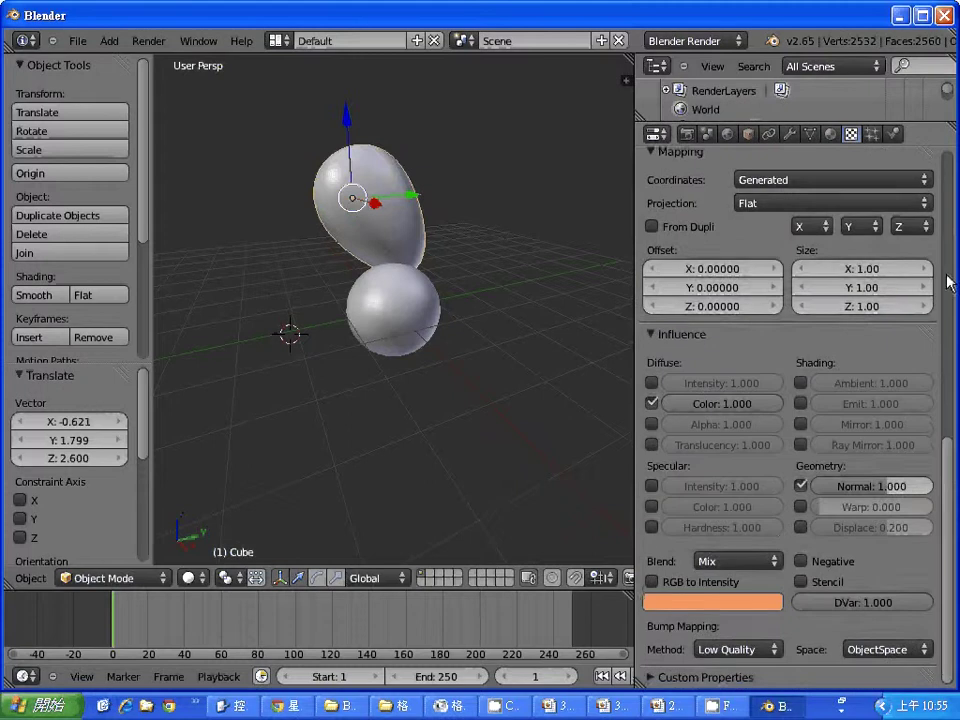
pyautogui.scroll(10, 953, 487)
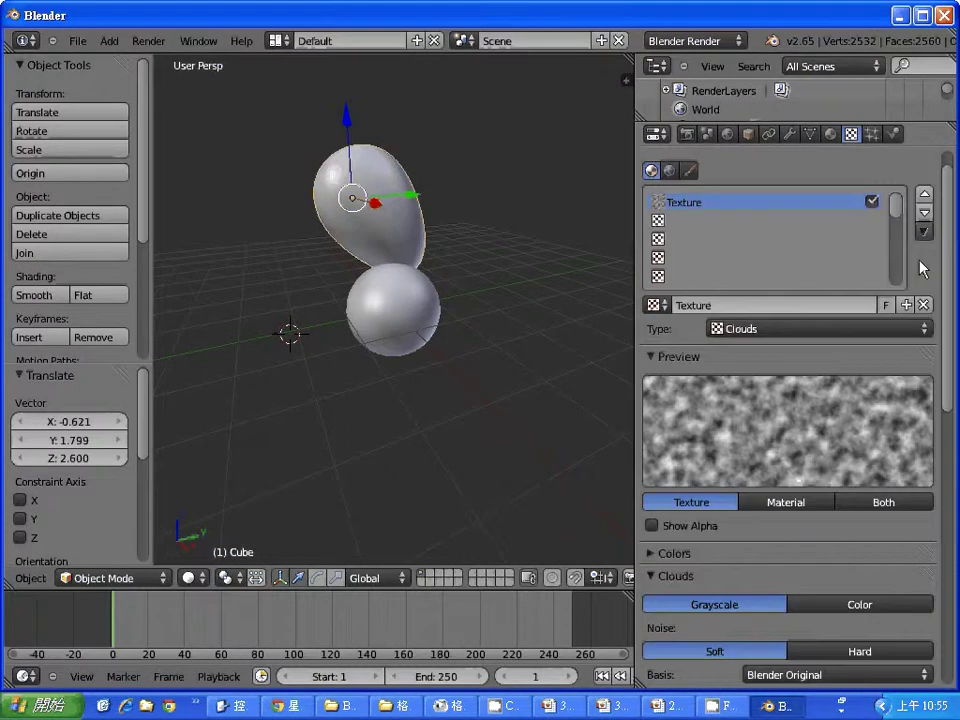
pyautogui.click(925, 333)
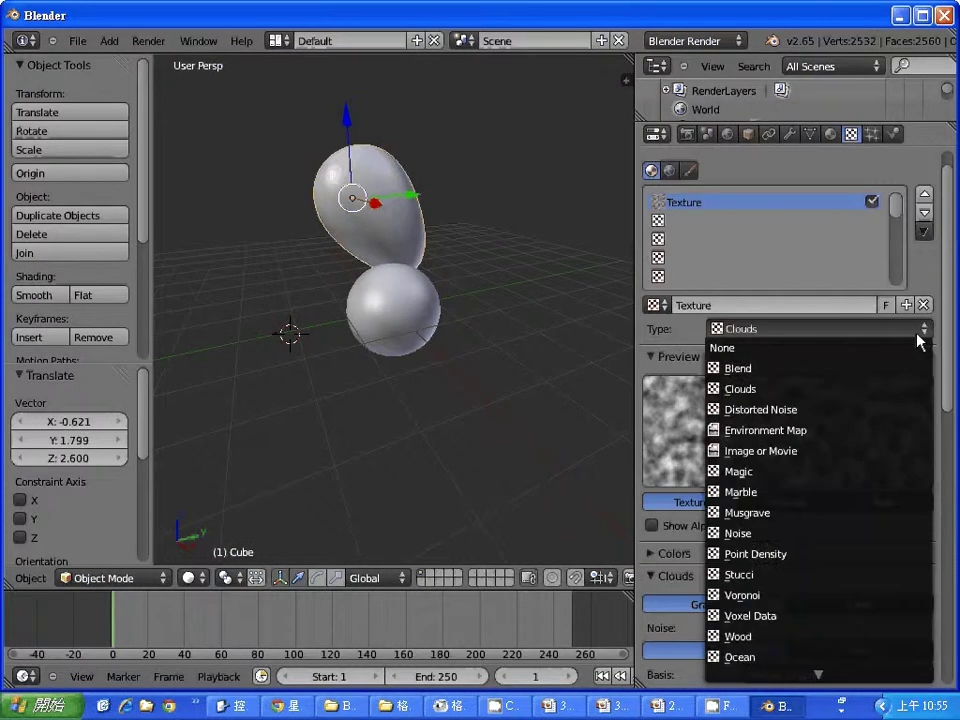
pyautogui.click(867, 535)
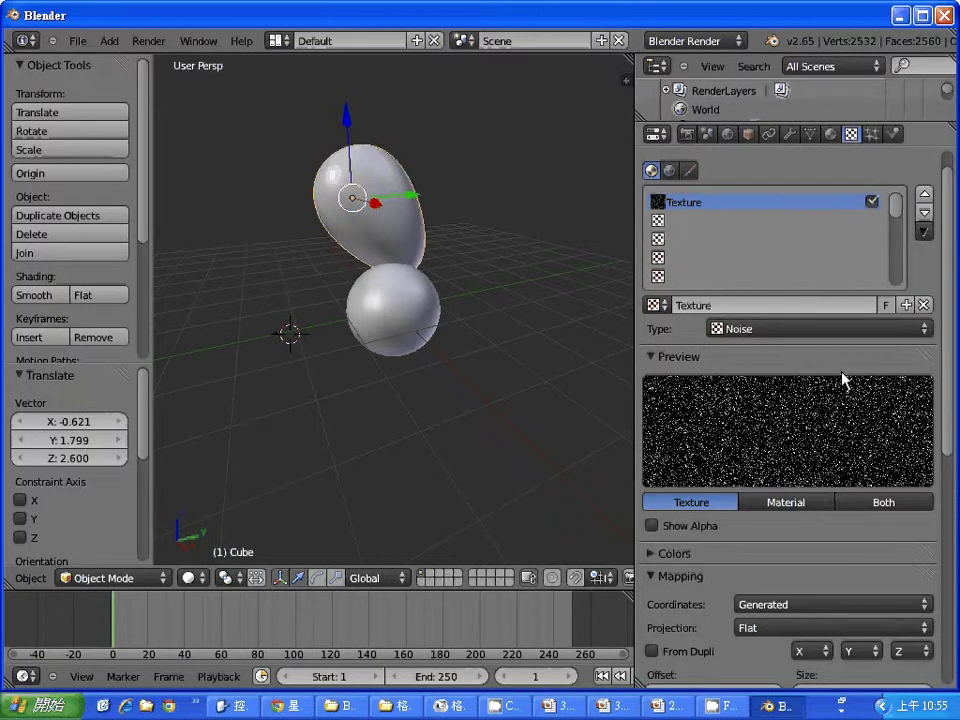
pyautogui.click(868, 331)
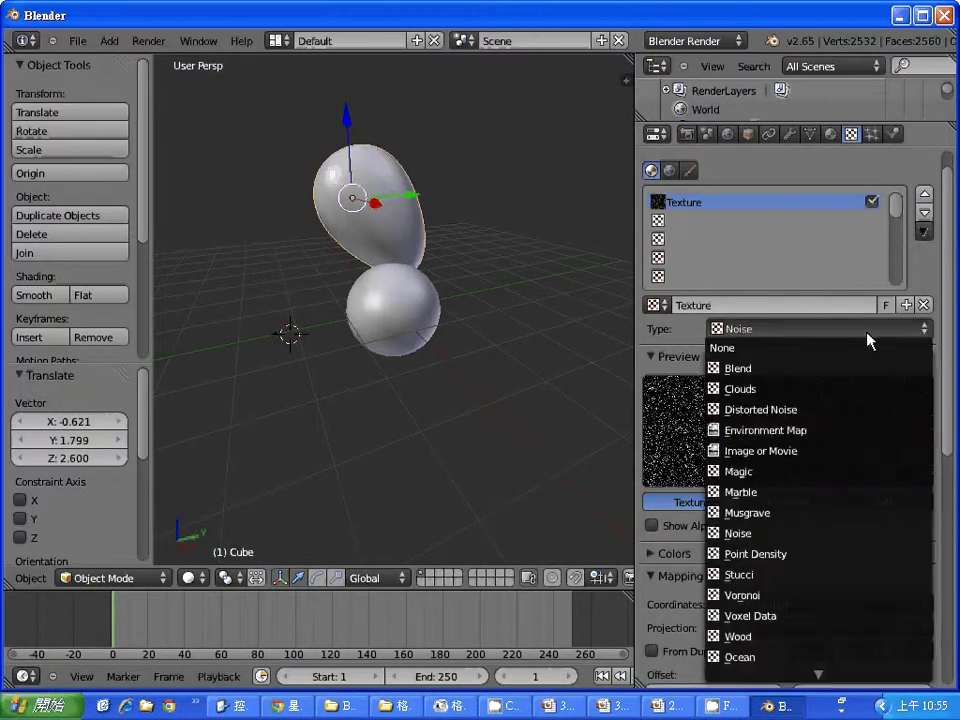
pyautogui.click(843, 576)
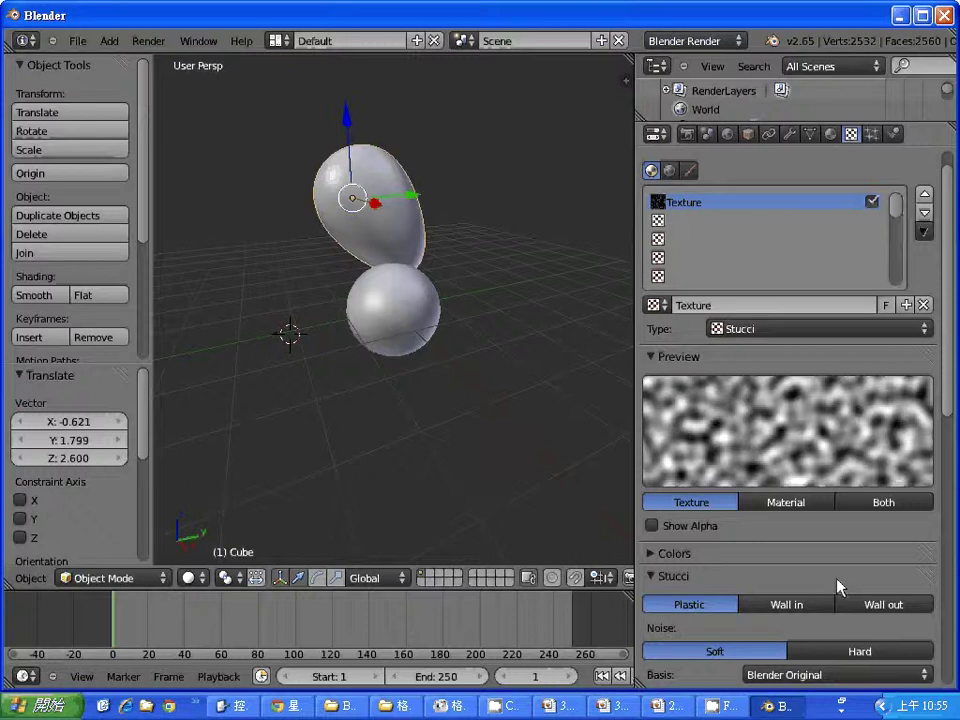
pyautogui.press('F12')
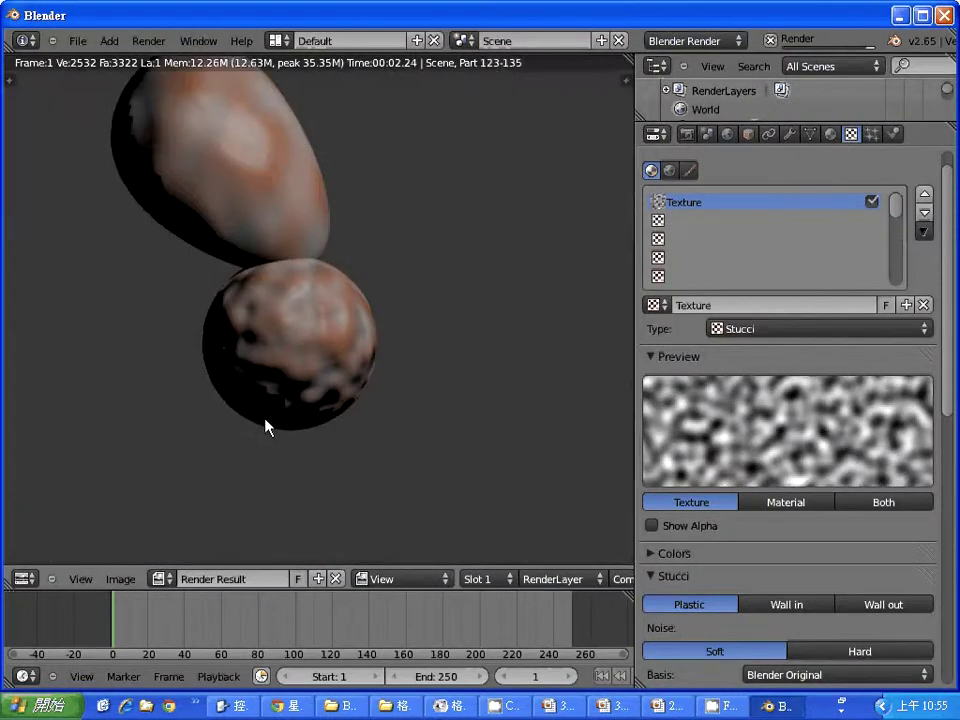
# Cycle the texture type through Magic, Marble, Musgrave and Point Density, settle on Voronoi, and render.
pyautogui.click(805, 330)
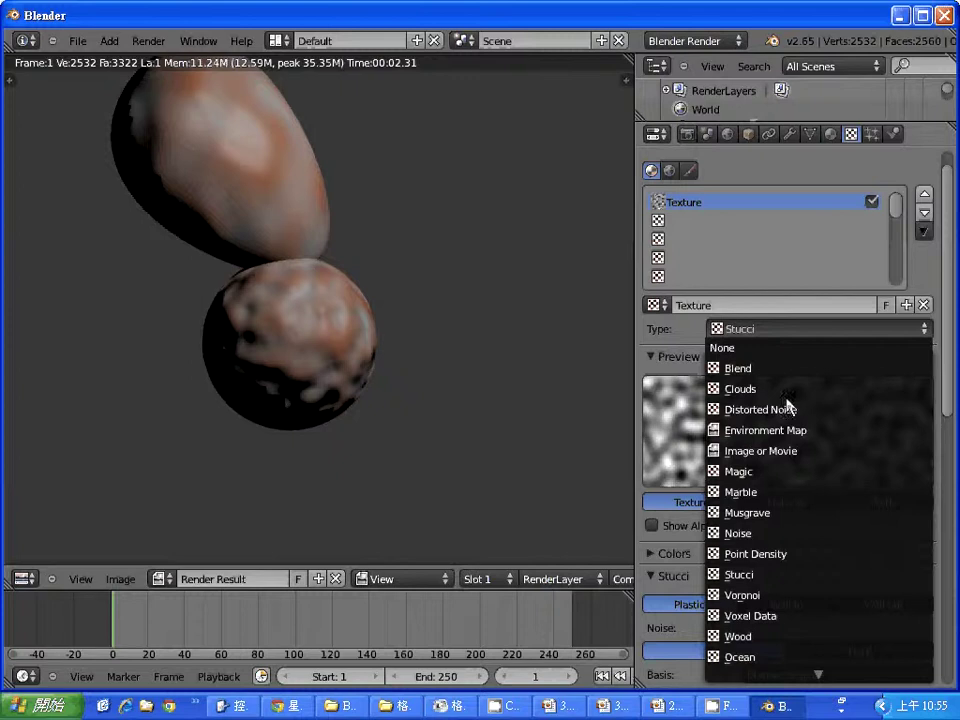
pyautogui.click(758, 474)
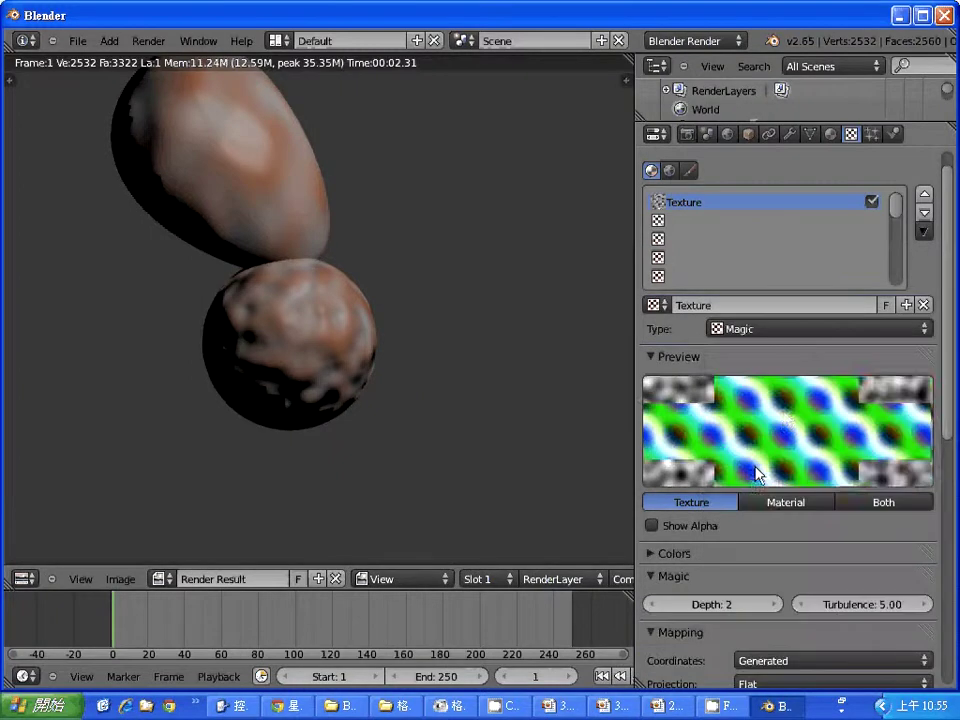
pyautogui.click(851, 330)
pyautogui.click(797, 501)
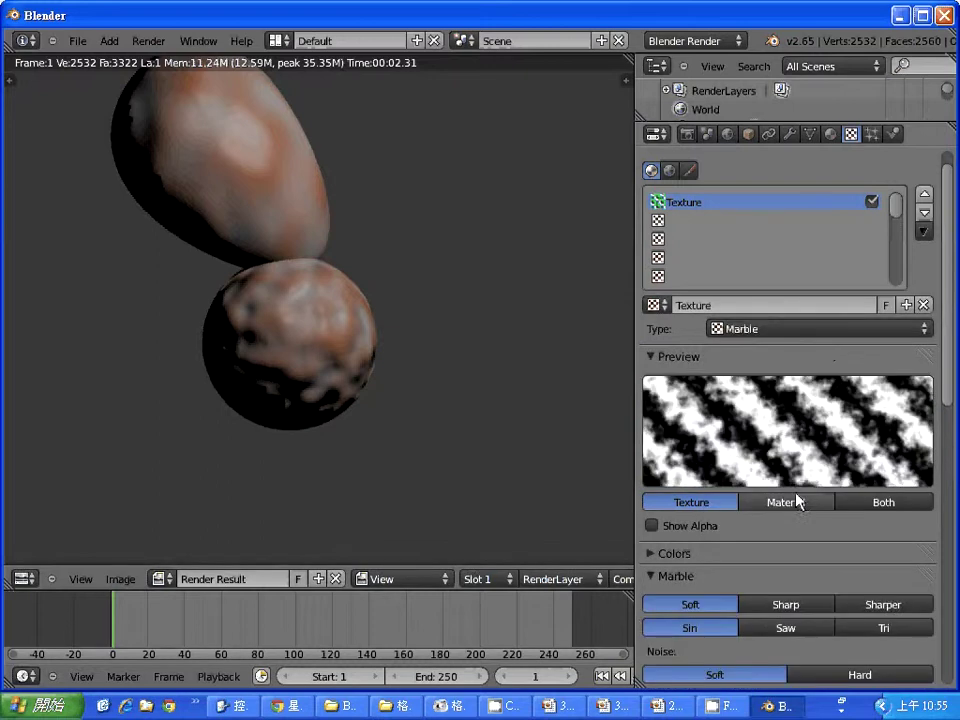
pyautogui.click(826, 330)
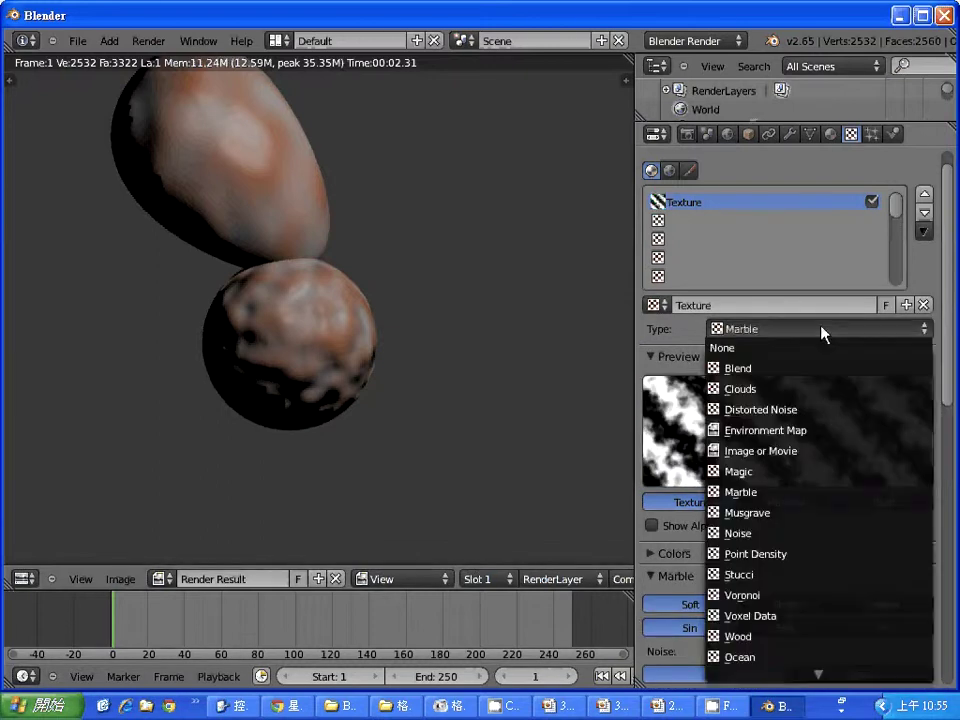
pyautogui.click(786, 510)
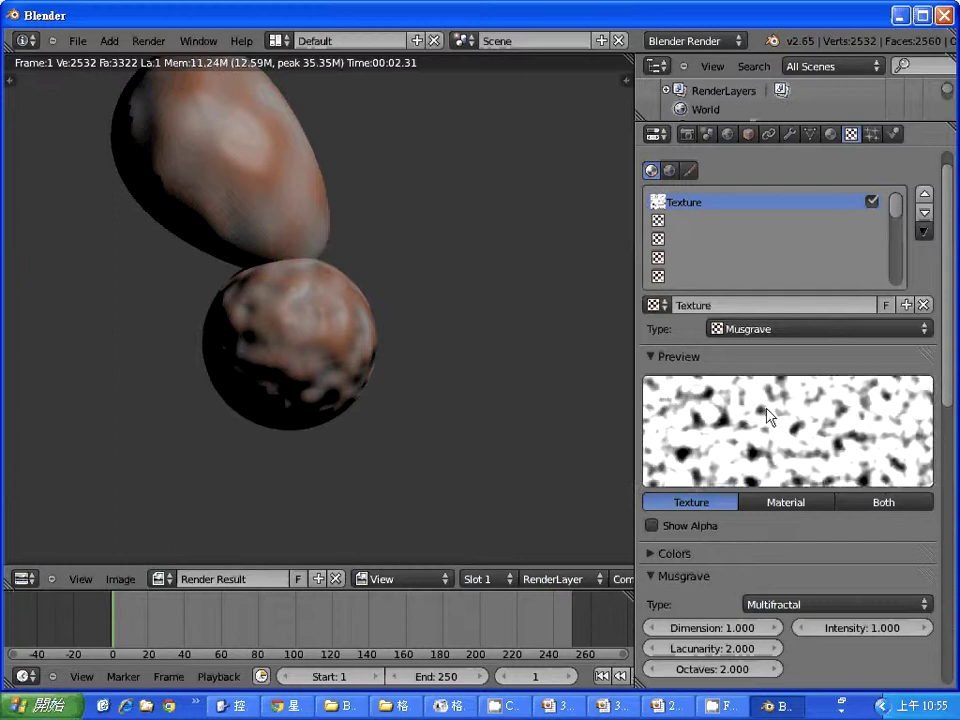
pyautogui.click(825, 328)
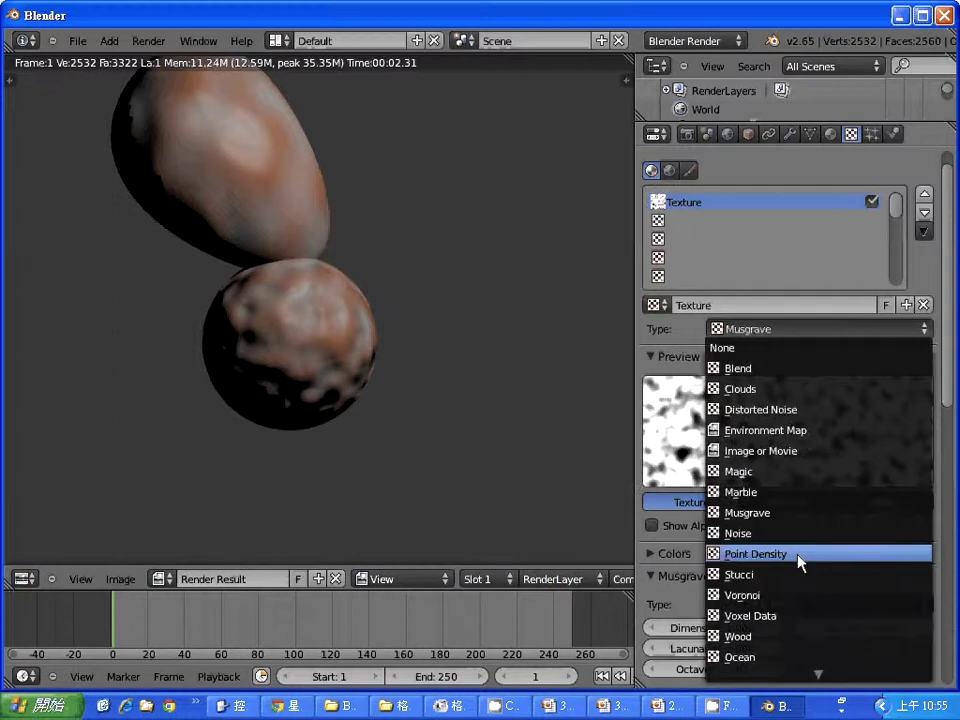
pyautogui.click(801, 556)
pyautogui.click(816, 331)
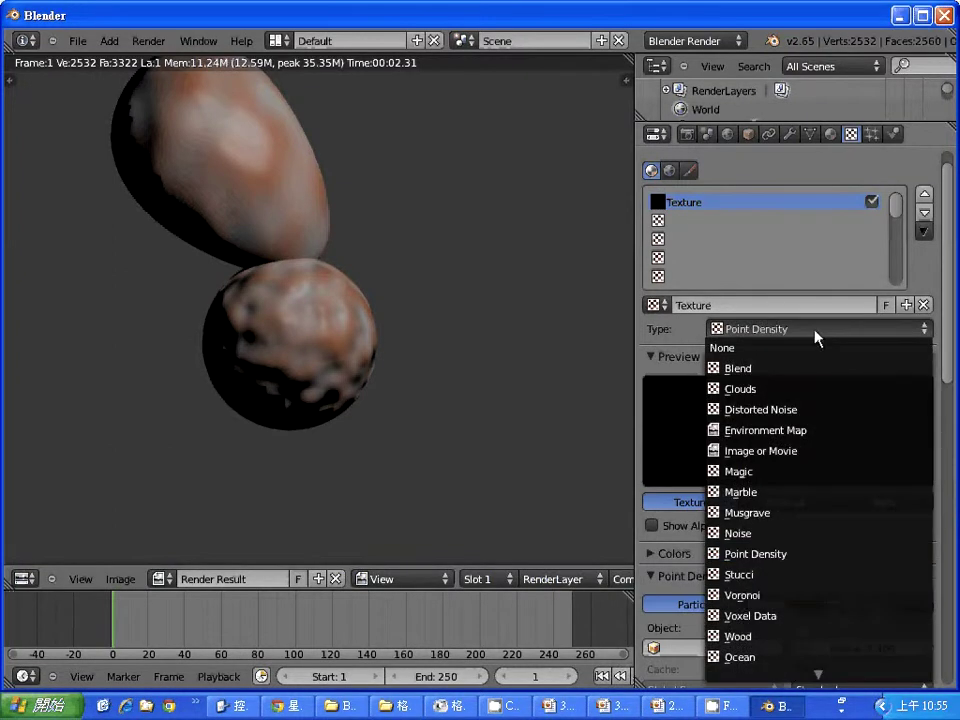
pyautogui.click(741, 596)
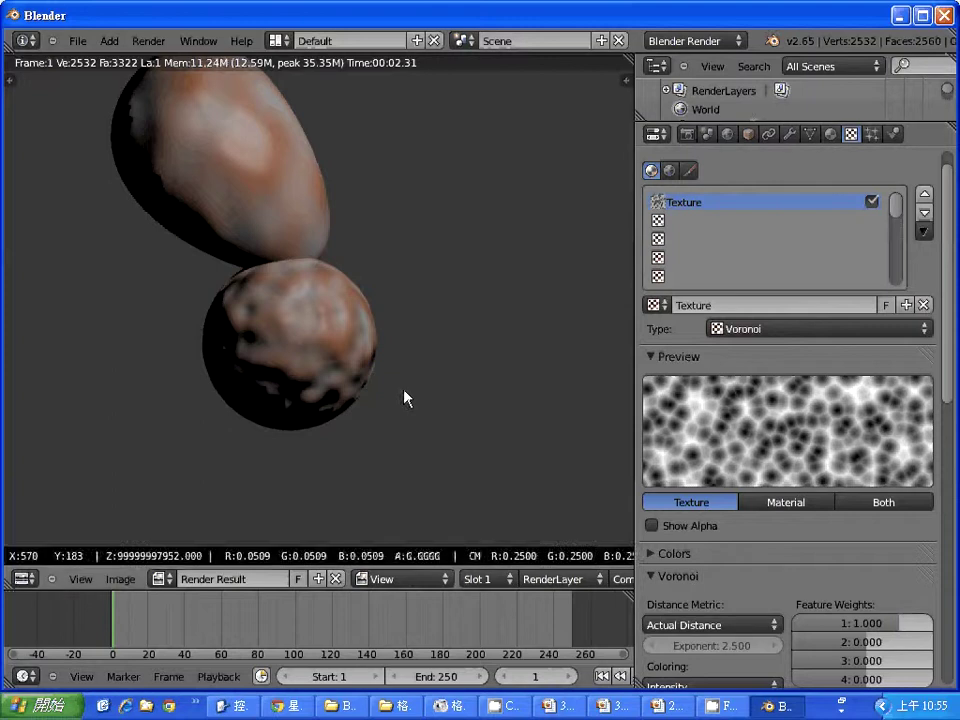
pyautogui.press('F12')
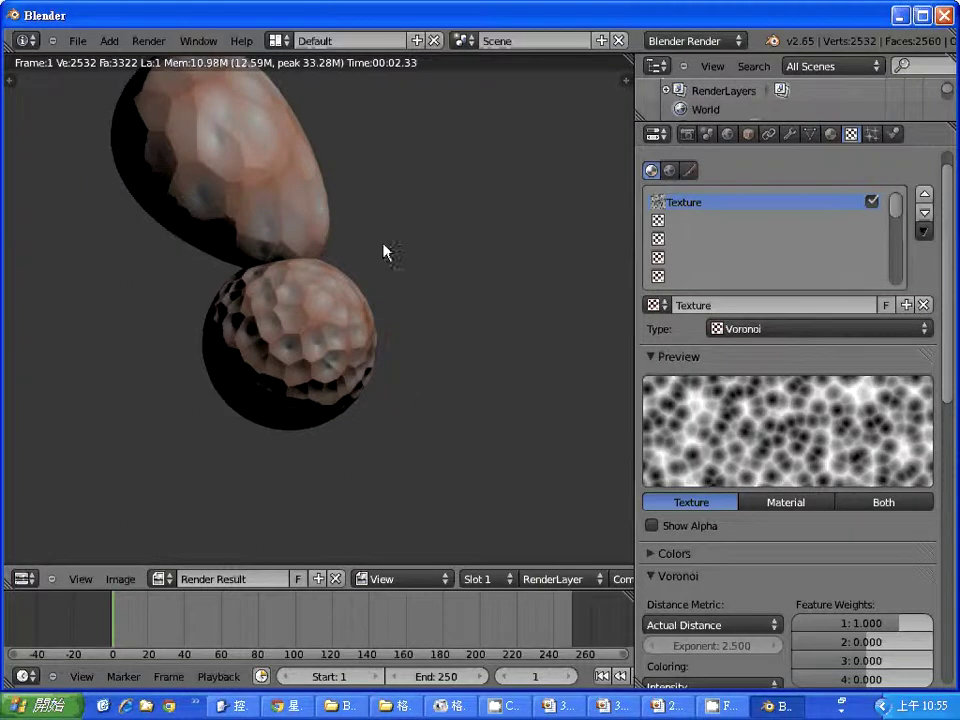
# Try Voxel Data, then Wood as the texture type and render the Wood result.
pyautogui.click(876, 332)
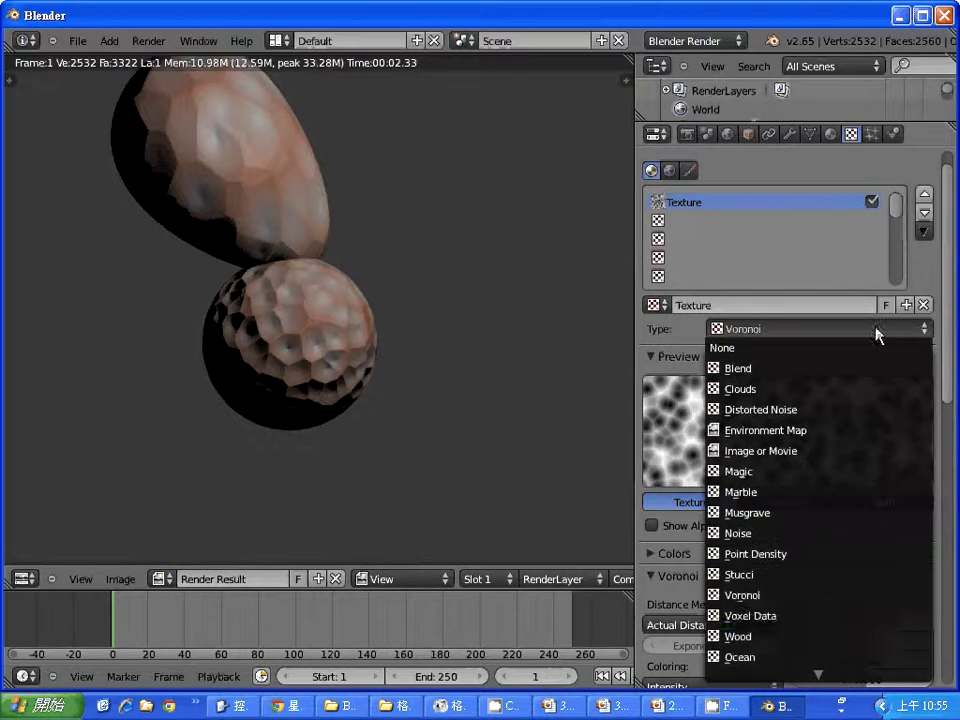
pyautogui.click(826, 617)
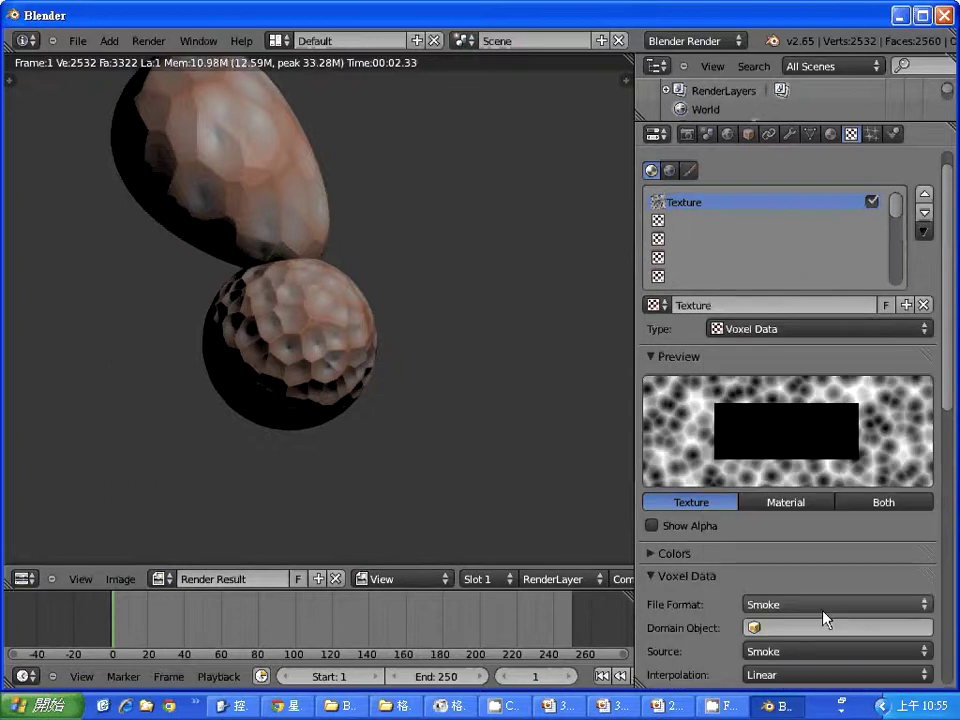
pyautogui.click(853, 332)
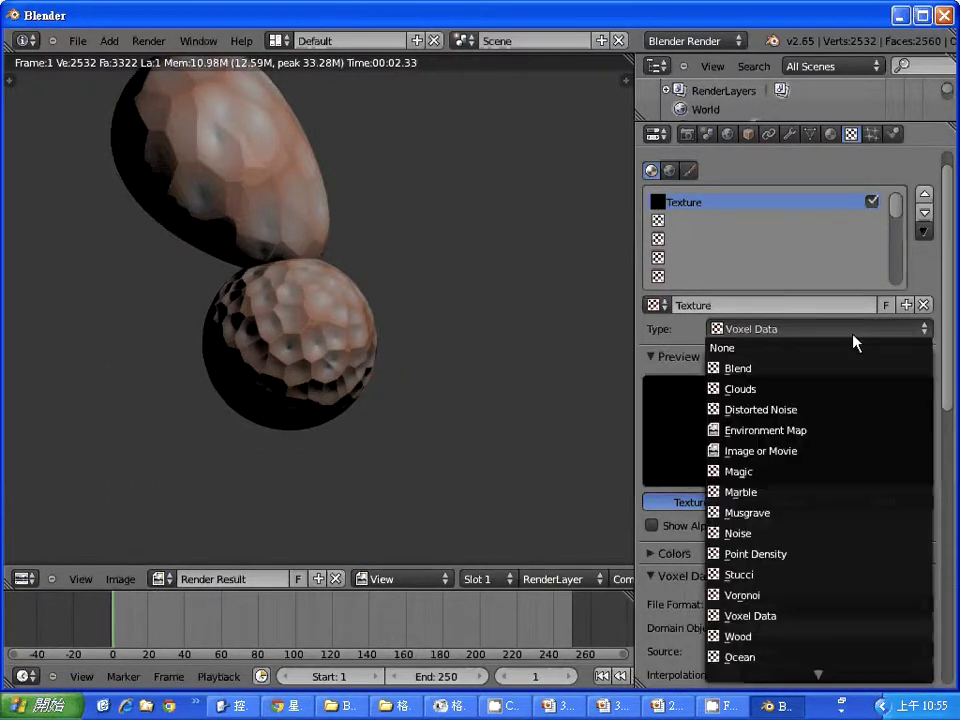
pyautogui.click(788, 636)
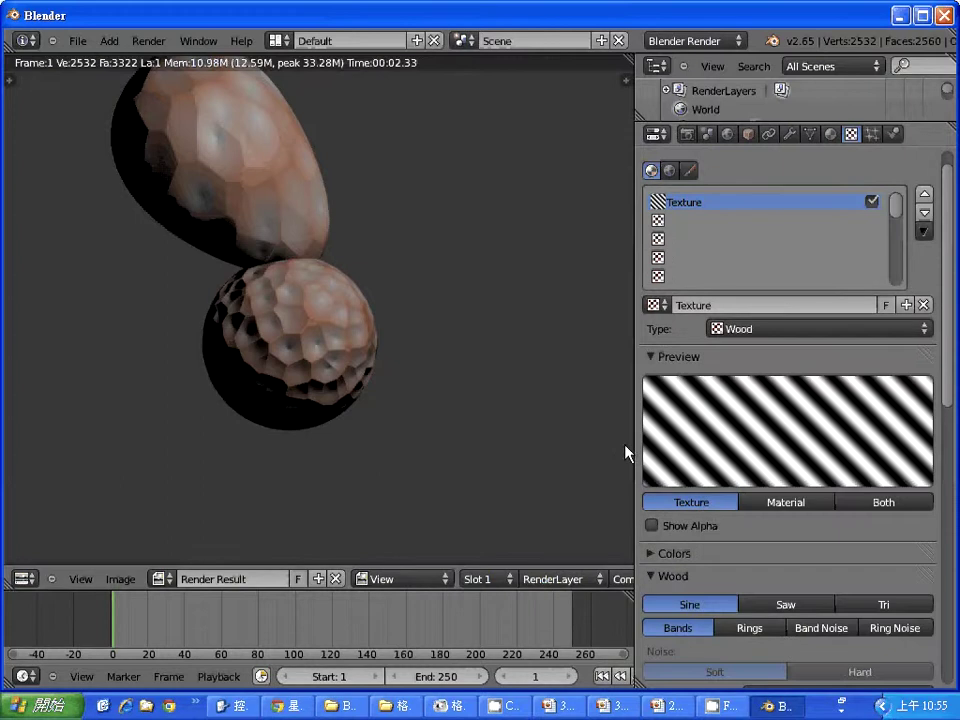
pyautogui.press('F12')
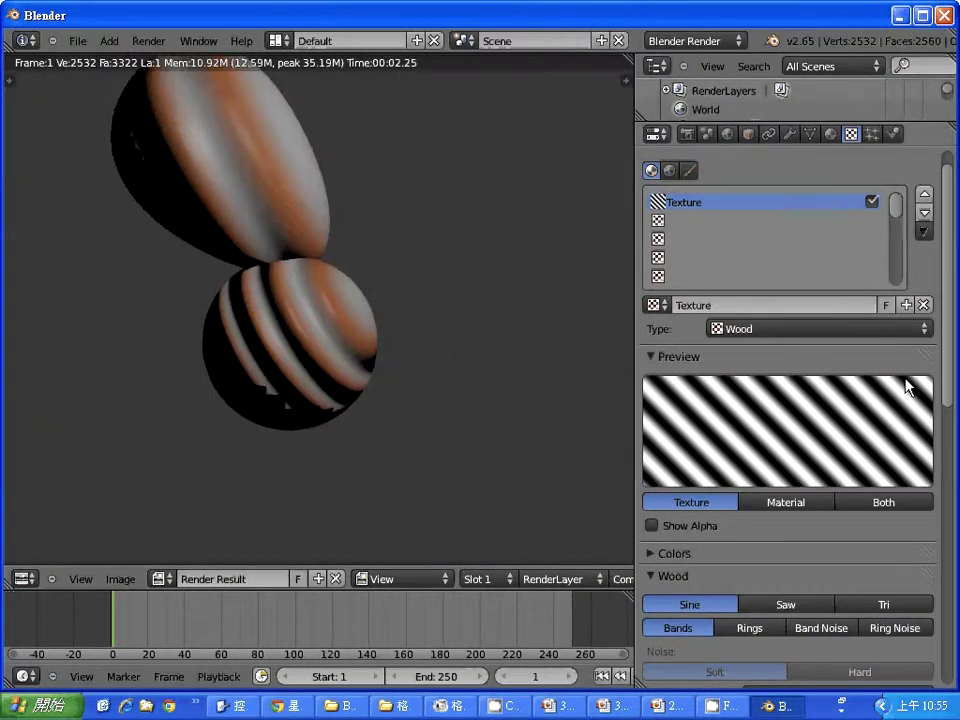
# Render with the Ocean texture, then switch back to Clouds and render again.
pyautogui.click(898, 328)
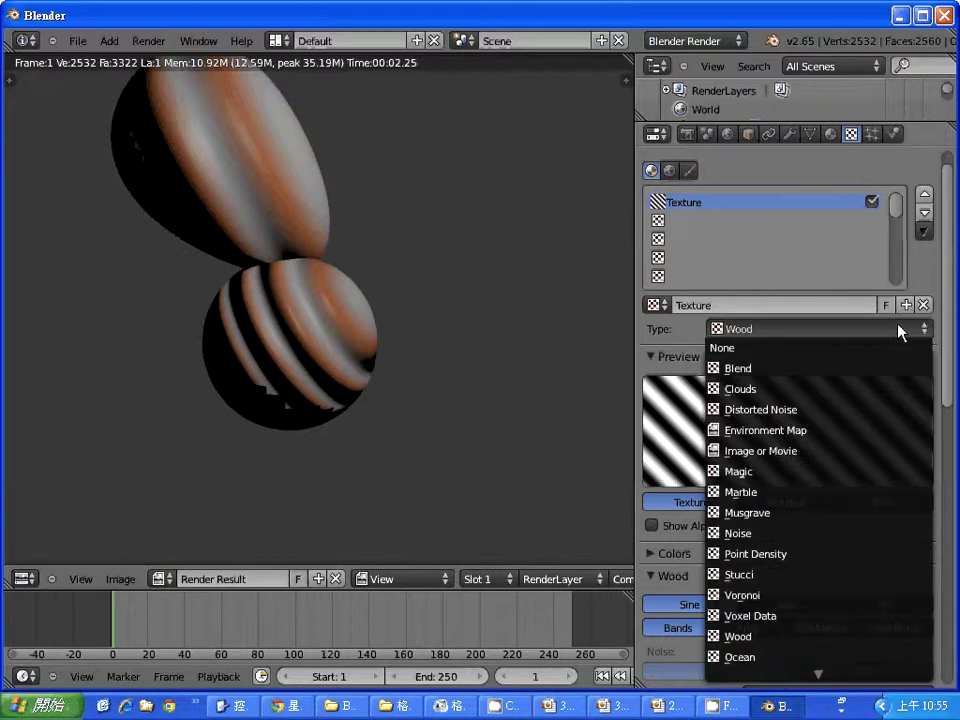
pyautogui.click(868, 660)
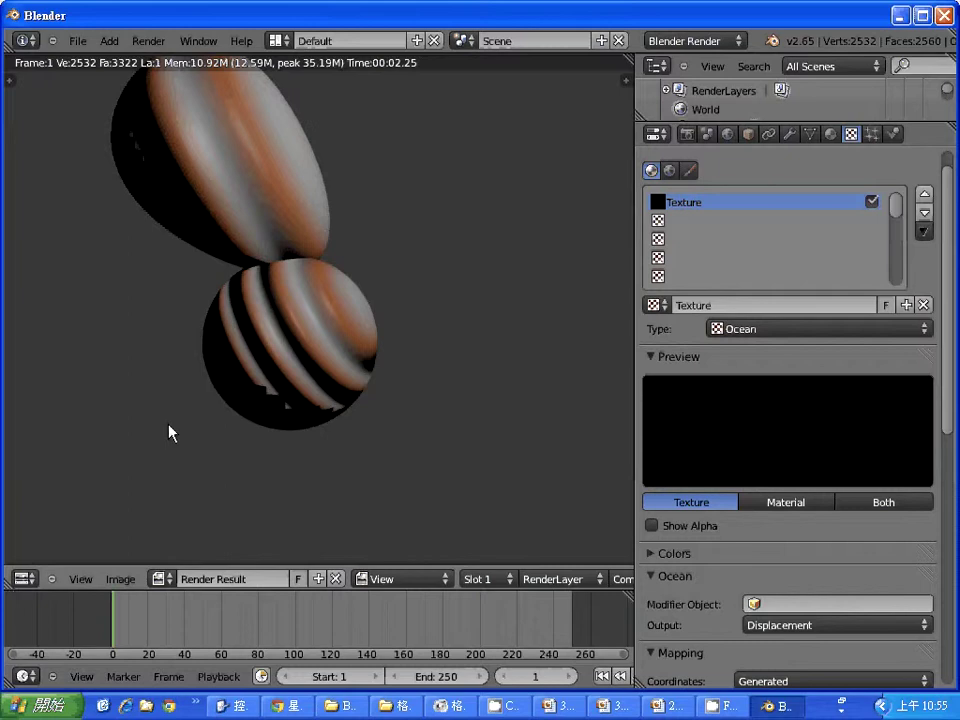
pyautogui.press('F12')
pyautogui.click(853, 330)
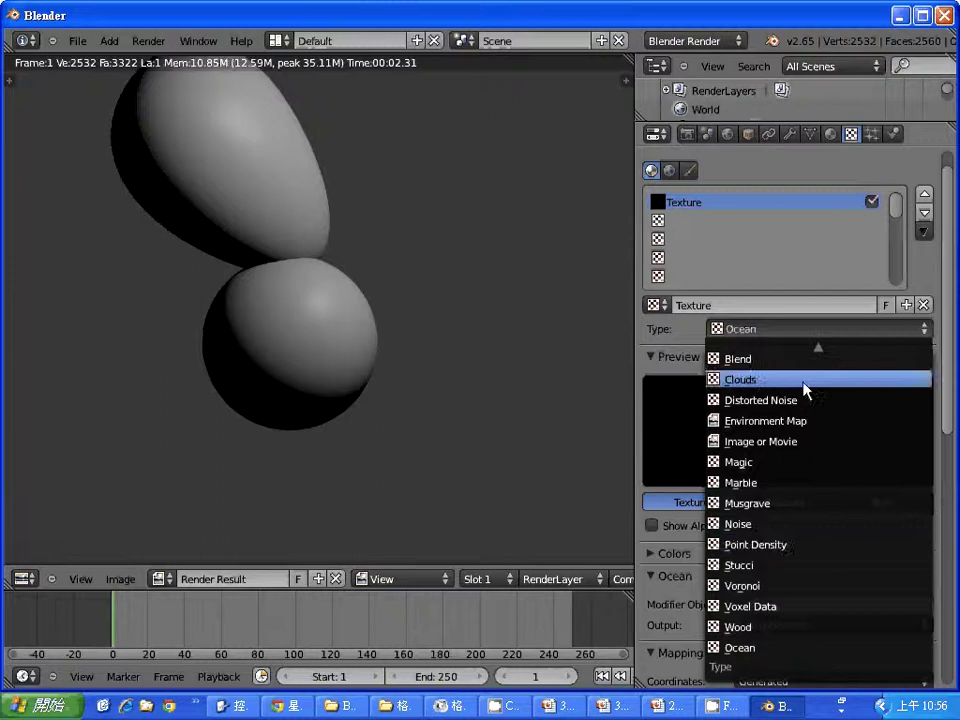
pyautogui.click(800, 378)
pyautogui.press('F12')
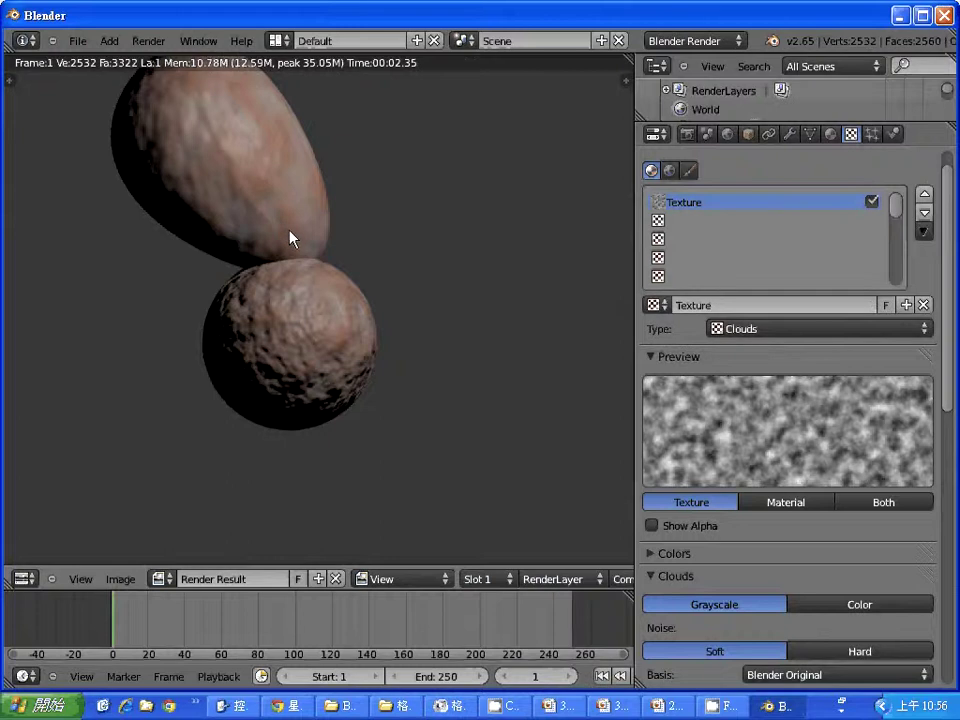
# Shrink the egg sitting above the sphere and test-render the new size.
pyautogui.press('Escape')
pyautogui.press('s')
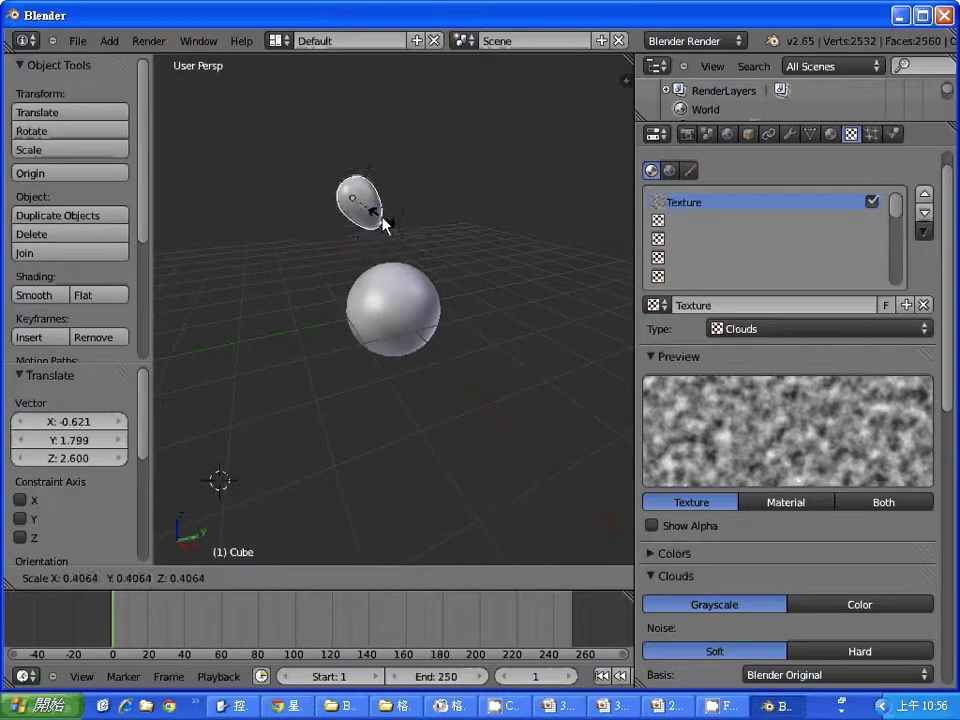
pyautogui.click(379, 214)
pyautogui.press('F12')
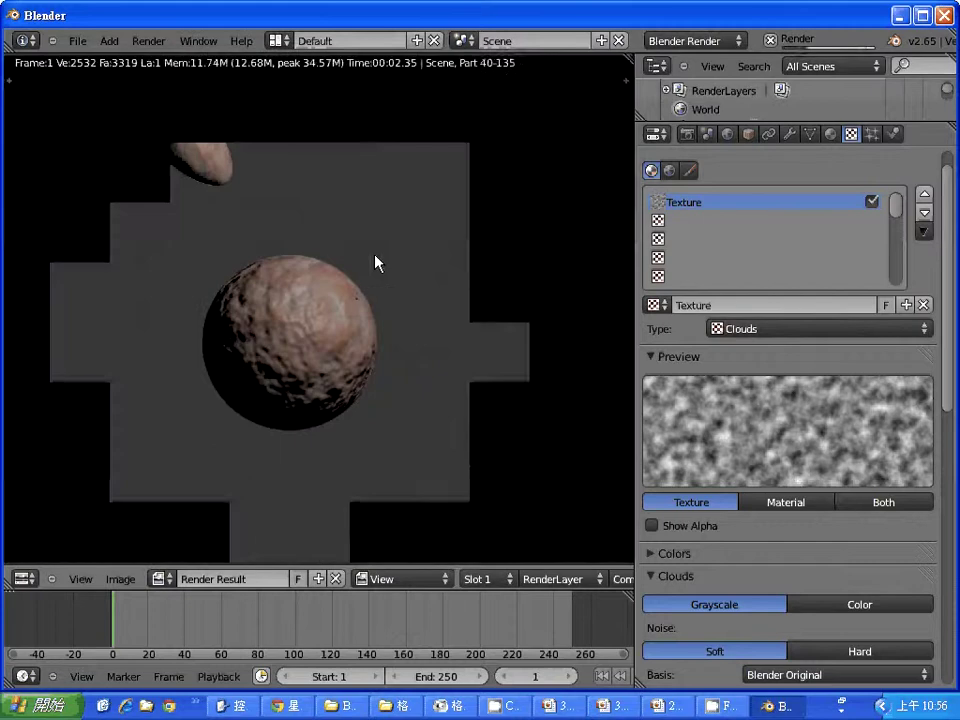
pyautogui.press('Escape')
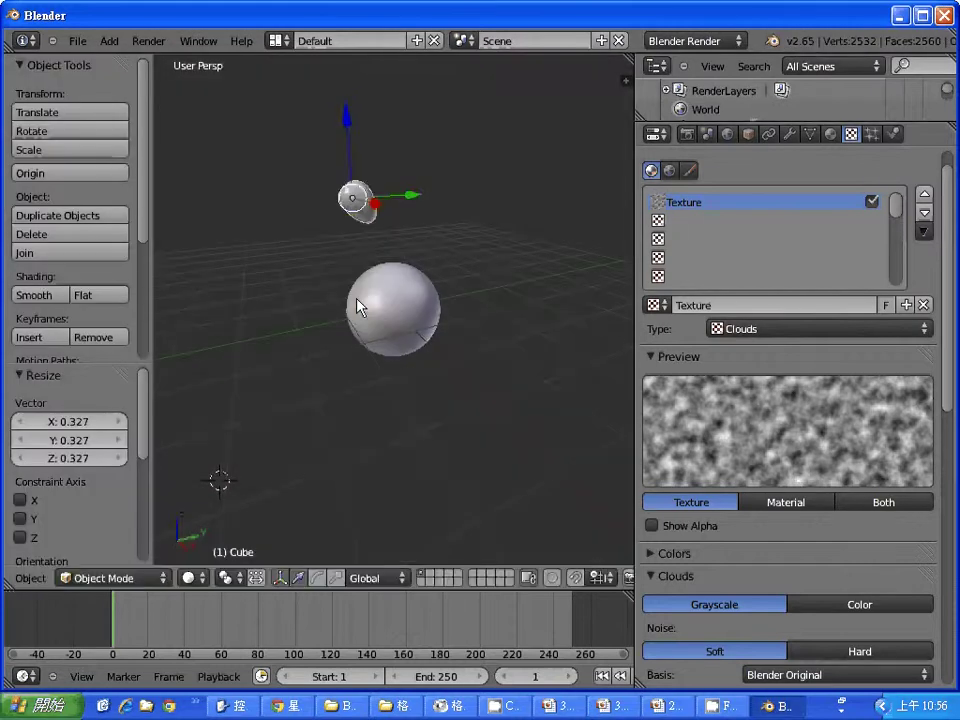
# Resize the egg once more, re-render twice to check, and duplicate the egg blob.
pyautogui.press('s')
pyautogui.click(388, 242)
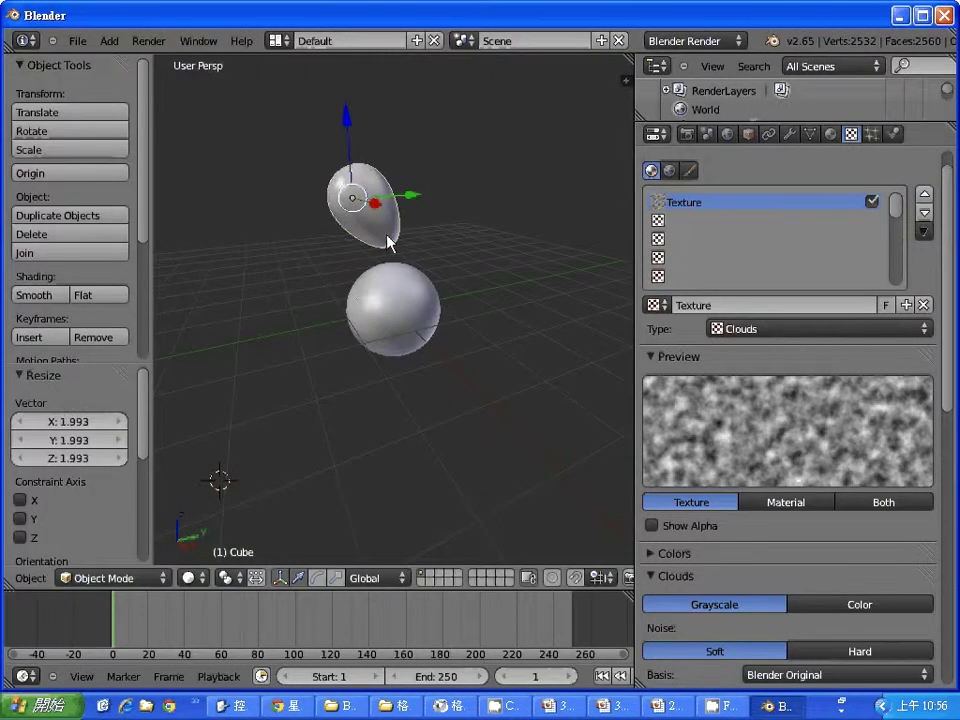
pyautogui.press('F12')
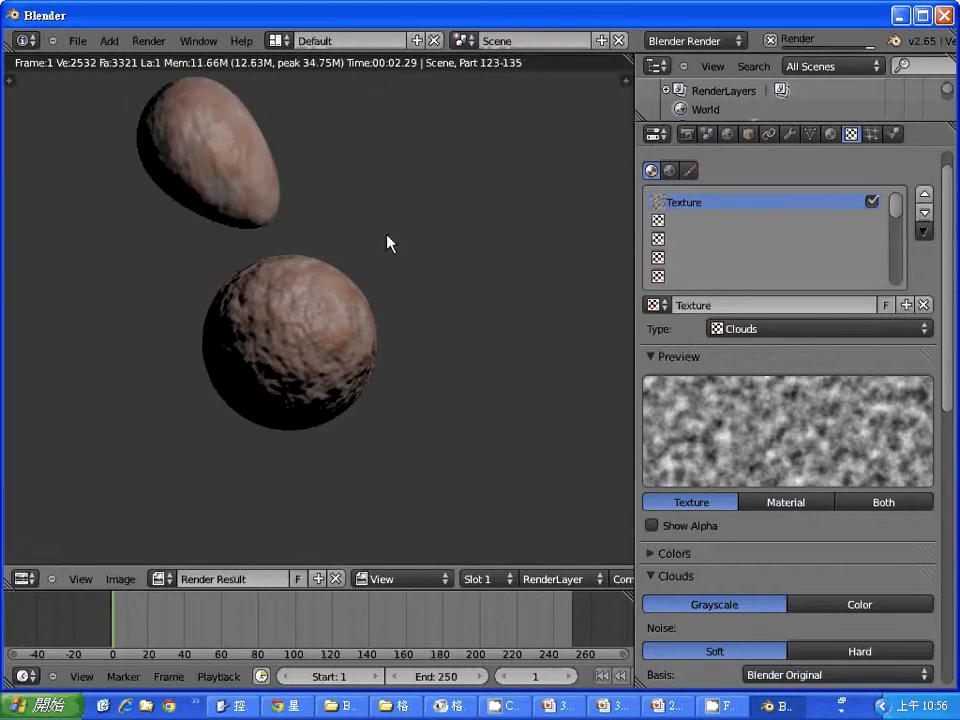
pyautogui.press('Escape')
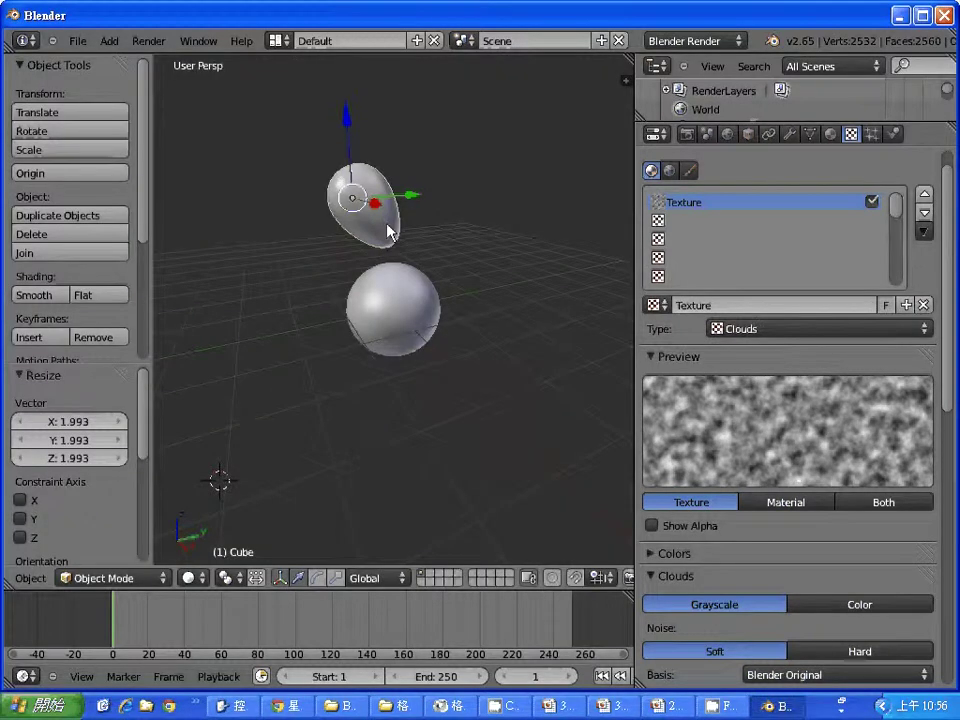
pyautogui.press('F12')
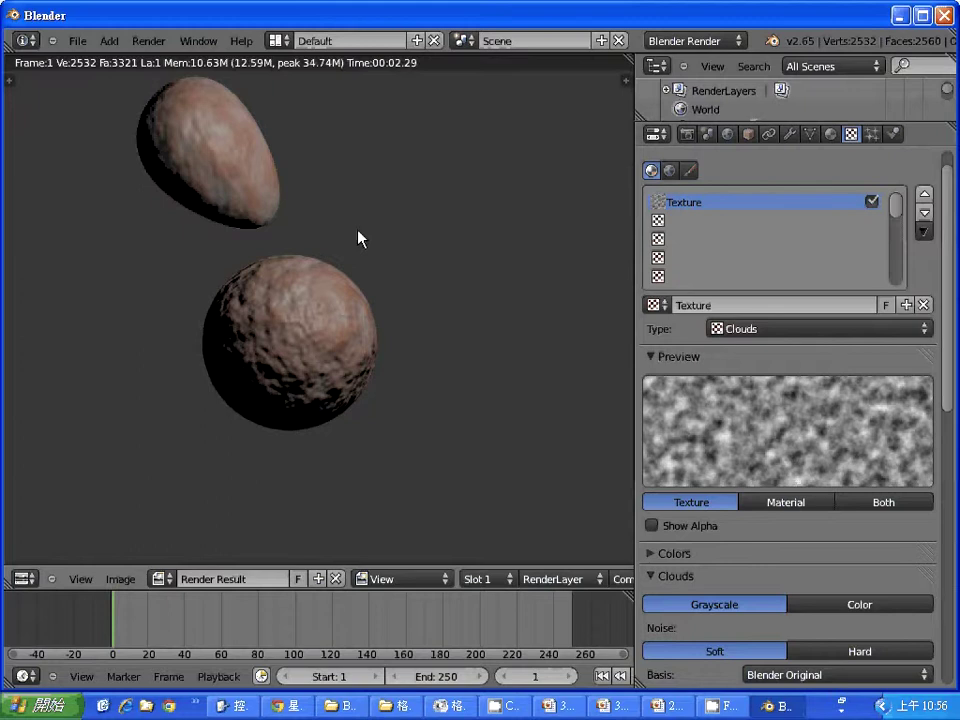
pyautogui.press('Escape')
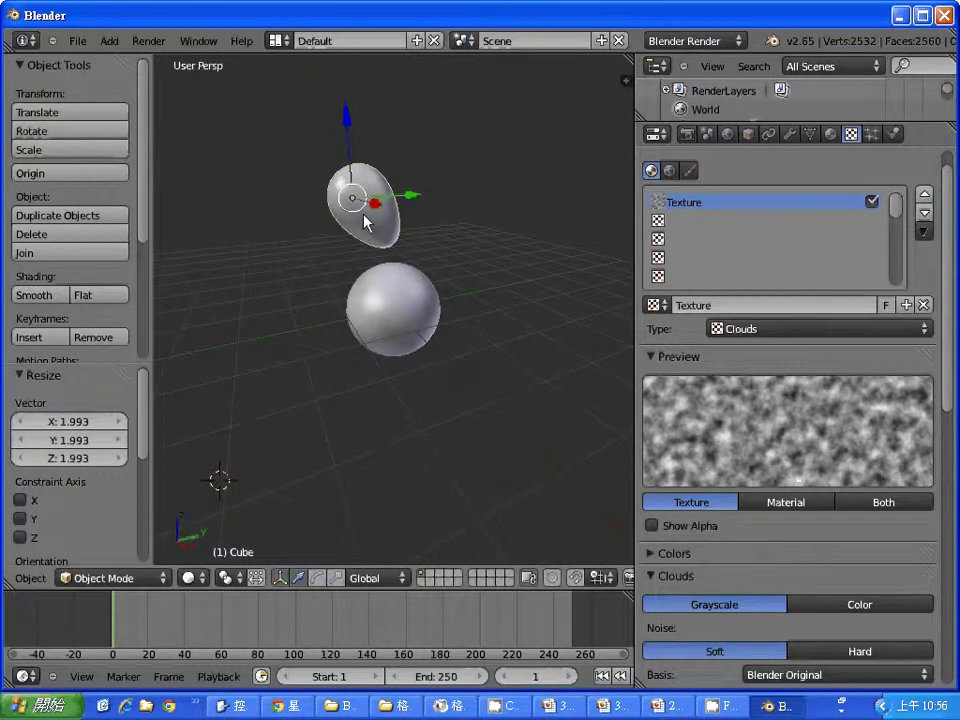
pyautogui.hotkey('shift', 'd')
# Place egg copies to the right, left, upper right and below the sphere.
pyautogui.click(483, 310)
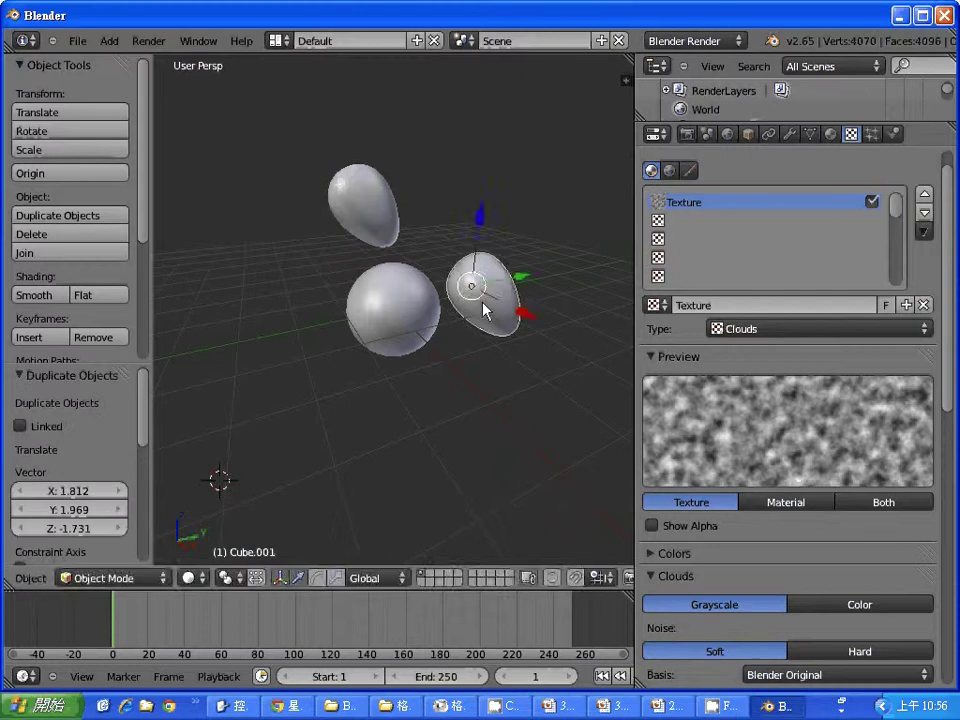
pyautogui.hotkey('shift', 'd')
pyautogui.click(292, 327)
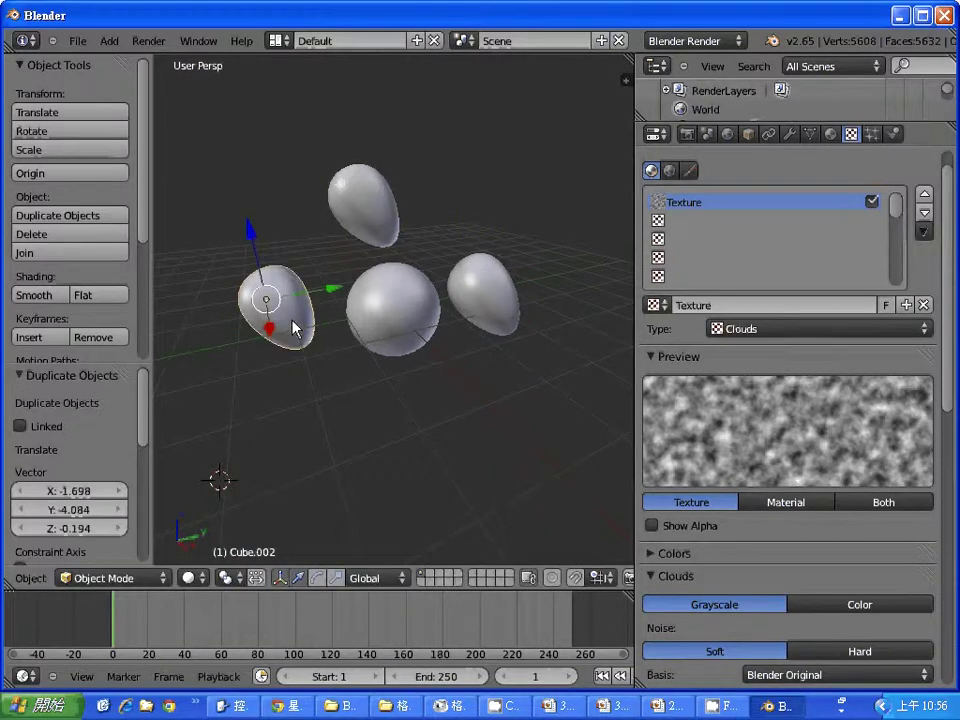
pyautogui.hotkey('shift', 'd')
pyautogui.click(493, 214)
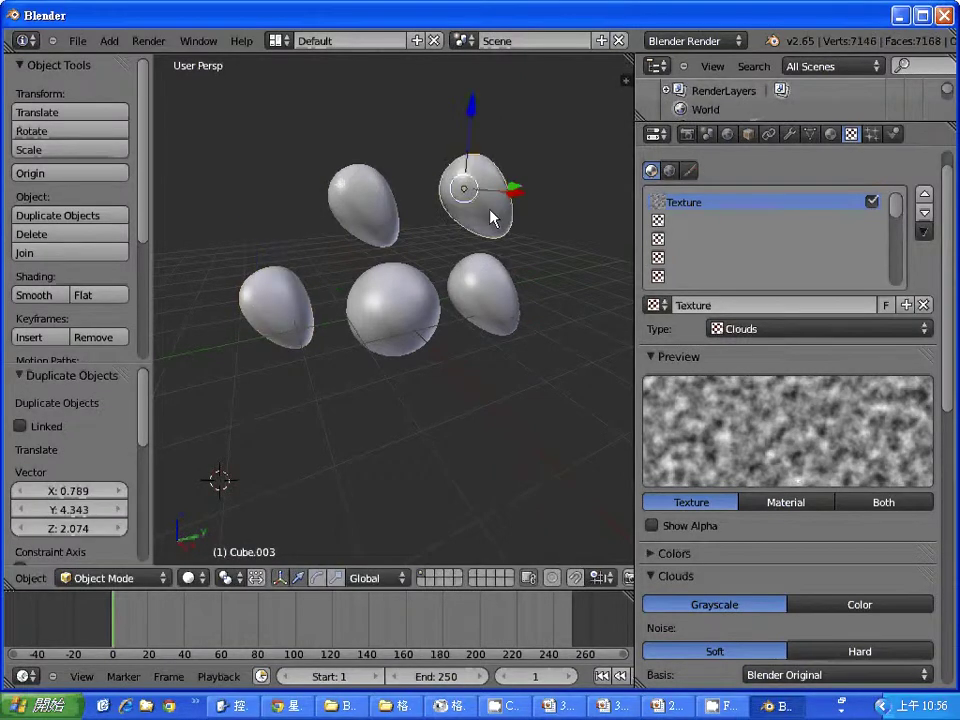
pyautogui.rightClick(275, 308)
pyautogui.hotkey('shift', 'd')
pyautogui.click(378, 425)
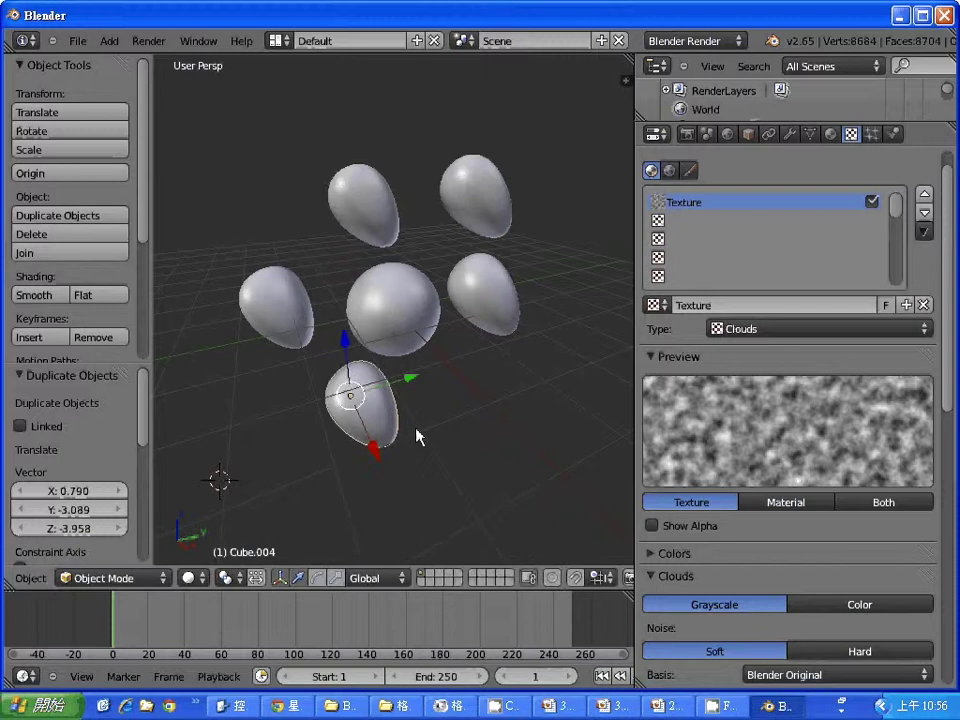
# Bulge and squash the front blob's cage corners with proportional editing into an irregular stone.
pyautogui.press('Tab')
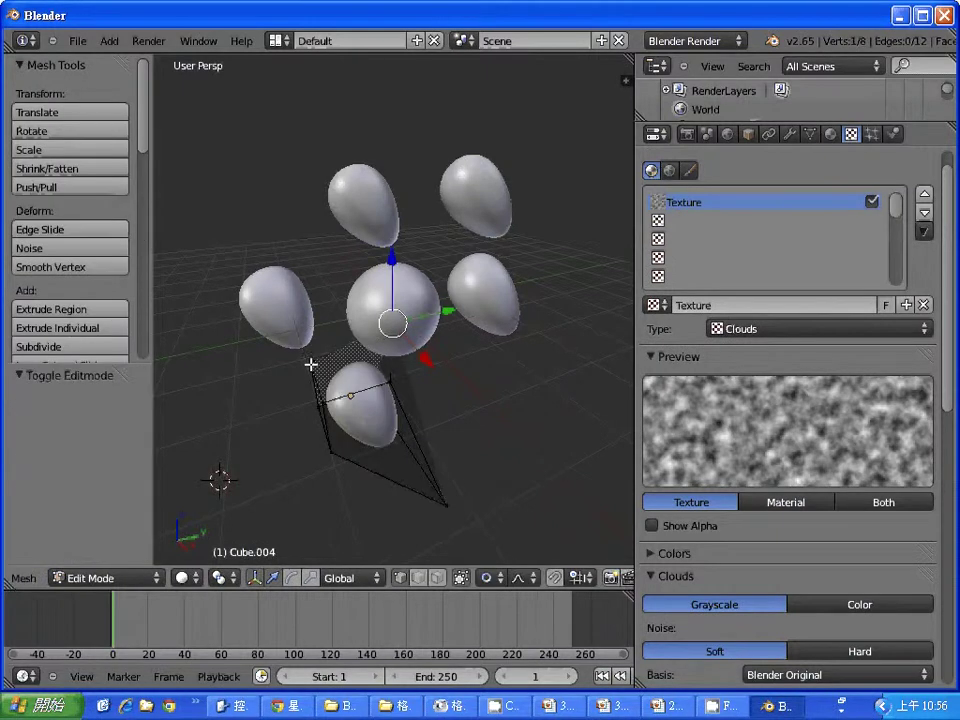
pyautogui.rightClick(309, 361)
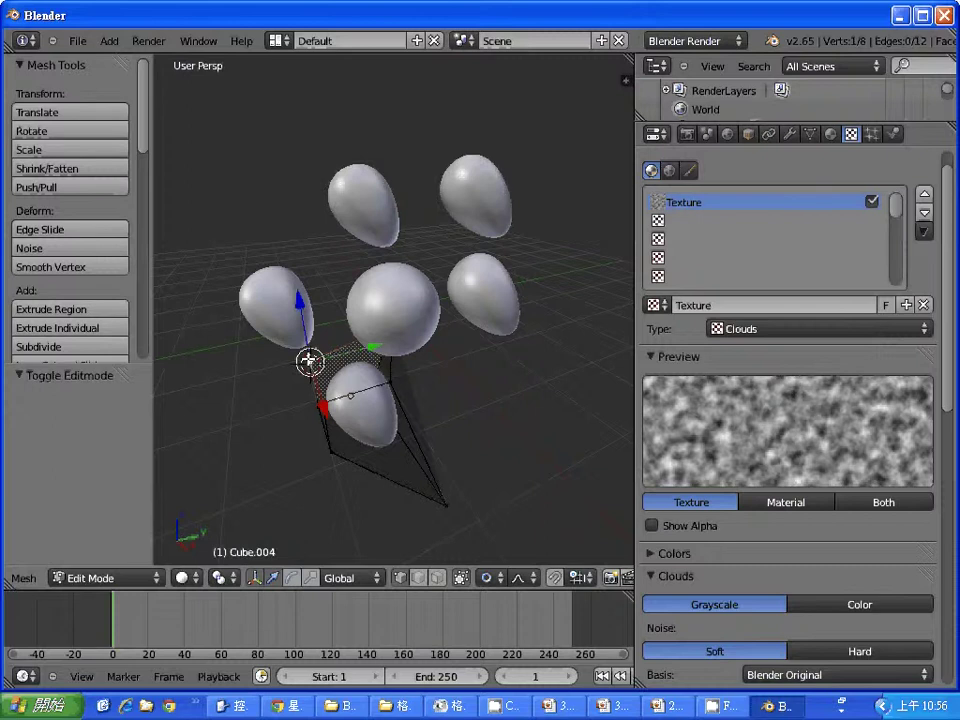
pyautogui.press('g')
pyautogui.click(278, 281)
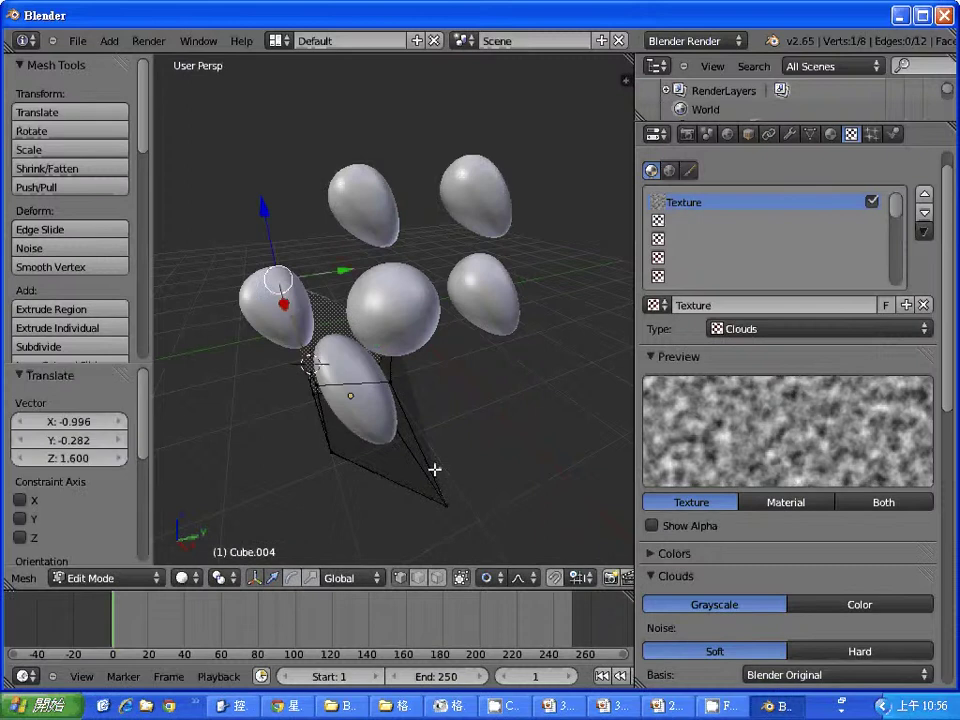
pyautogui.rightClick(449, 510)
pyautogui.press('g')
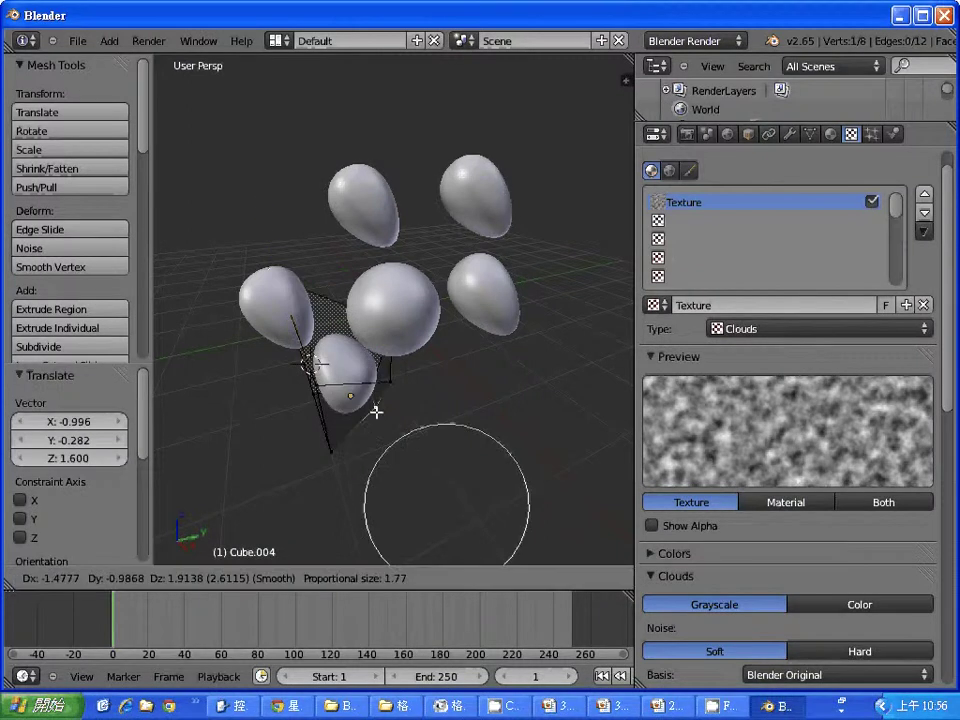
pyautogui.click(359, 392)
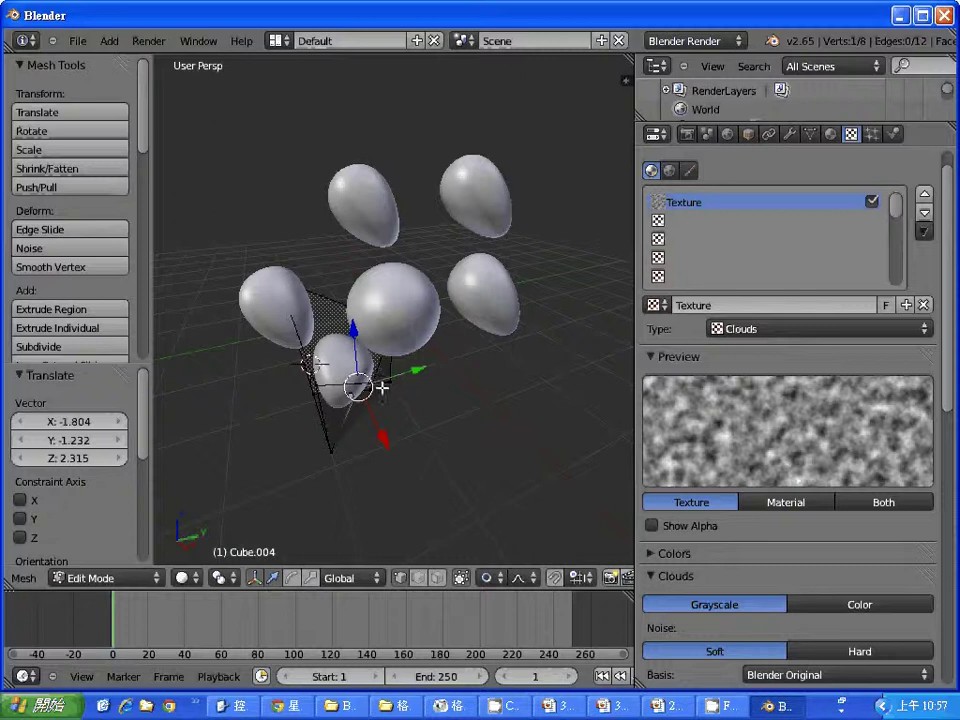
pyautogui.press('g')
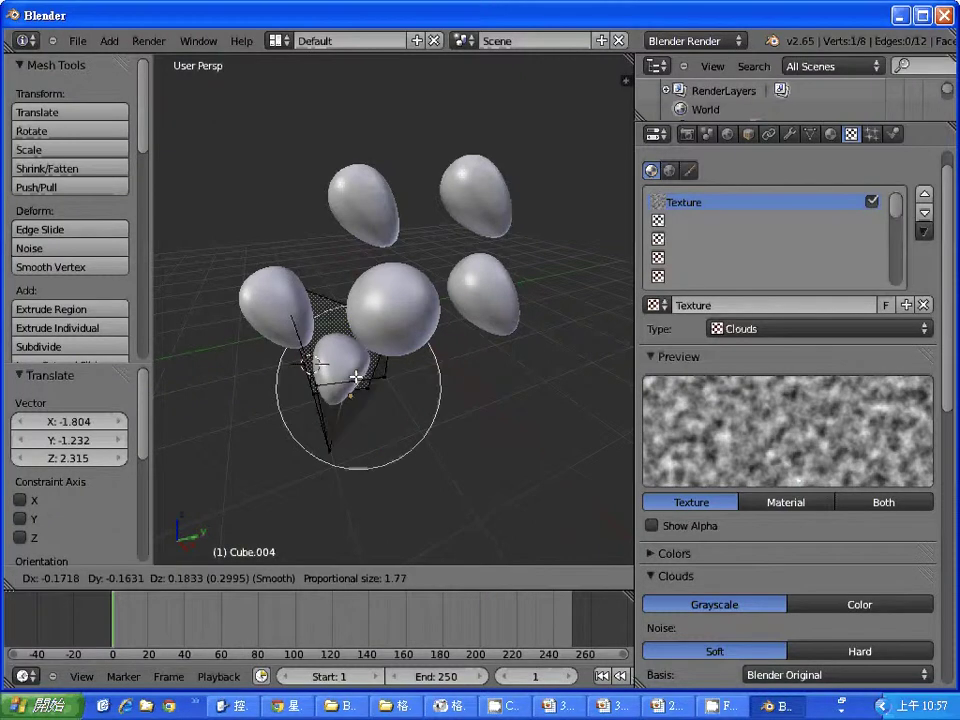
pyautogui.click(356, 377)
pyautogui.press('Tab')
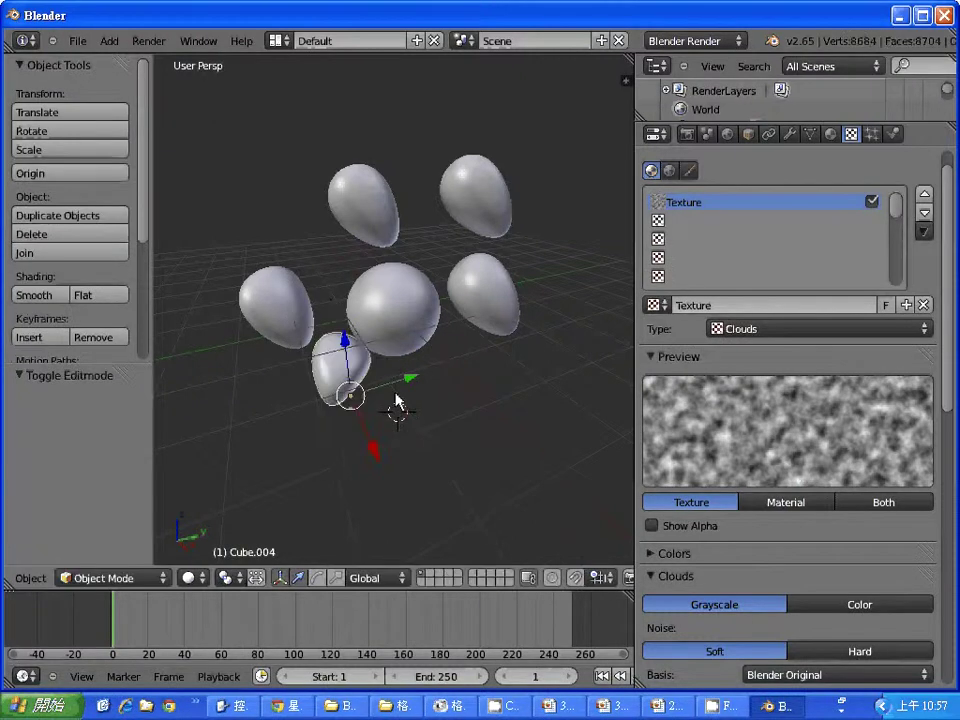
# Test-render the stones from the camera, then select the right egg blob.
pyautogui.press('F12')
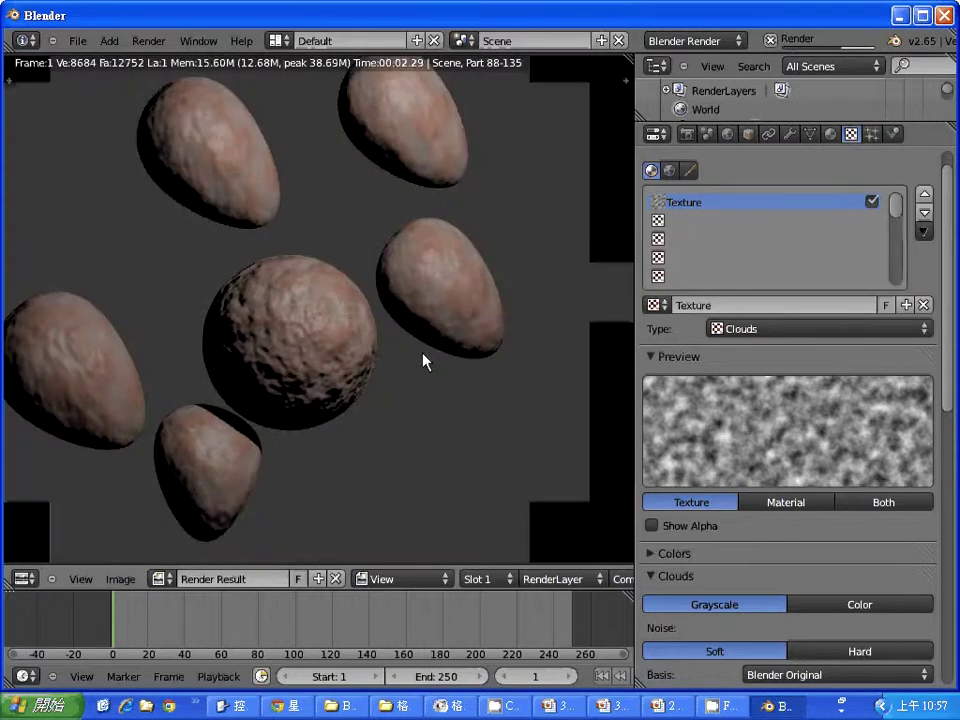
pyautogui.press('Escape')
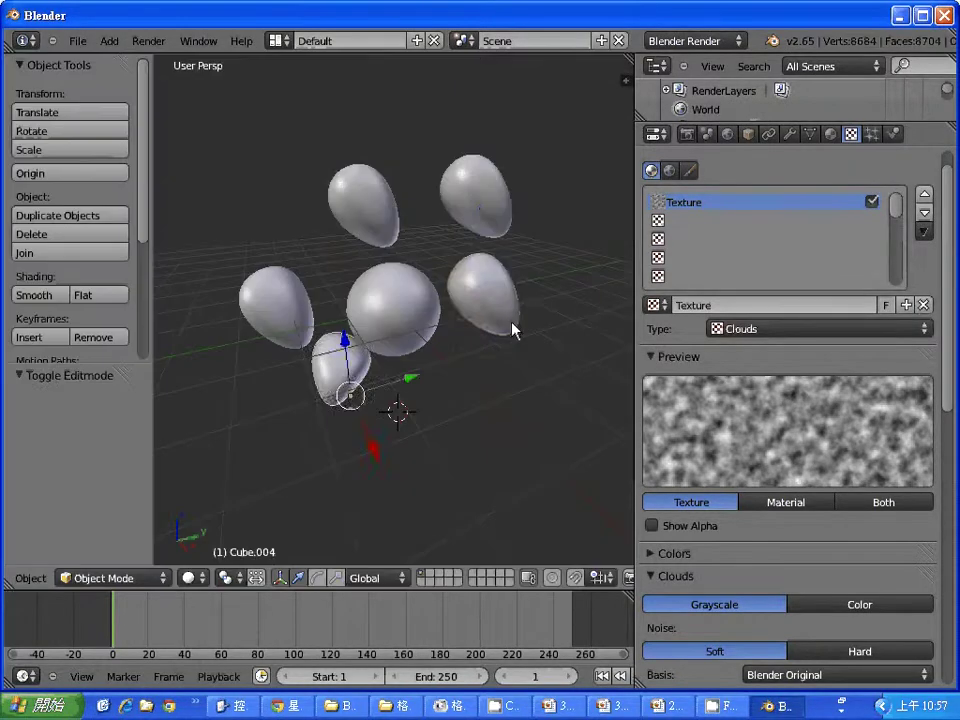
pyautogui.rightClick(512, 323)
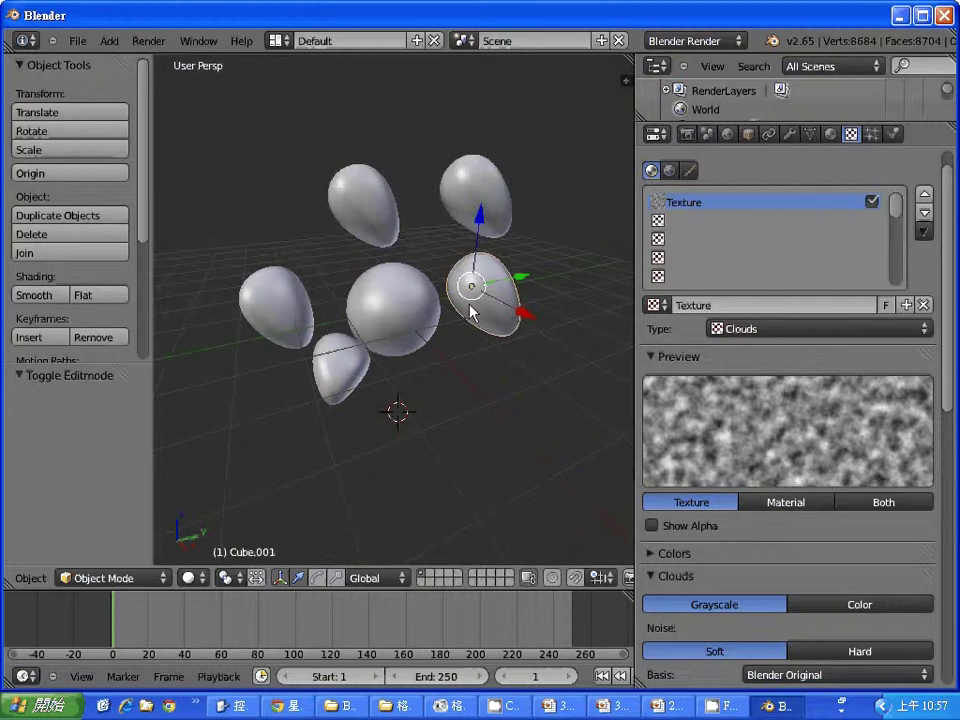
# Deform the right blob's points with soft proportional falloff into a lumpier shape.
pyautogui.press('Tab')
pyautogui.press('g')
pyautogui.scroll(-5, 563, 394)
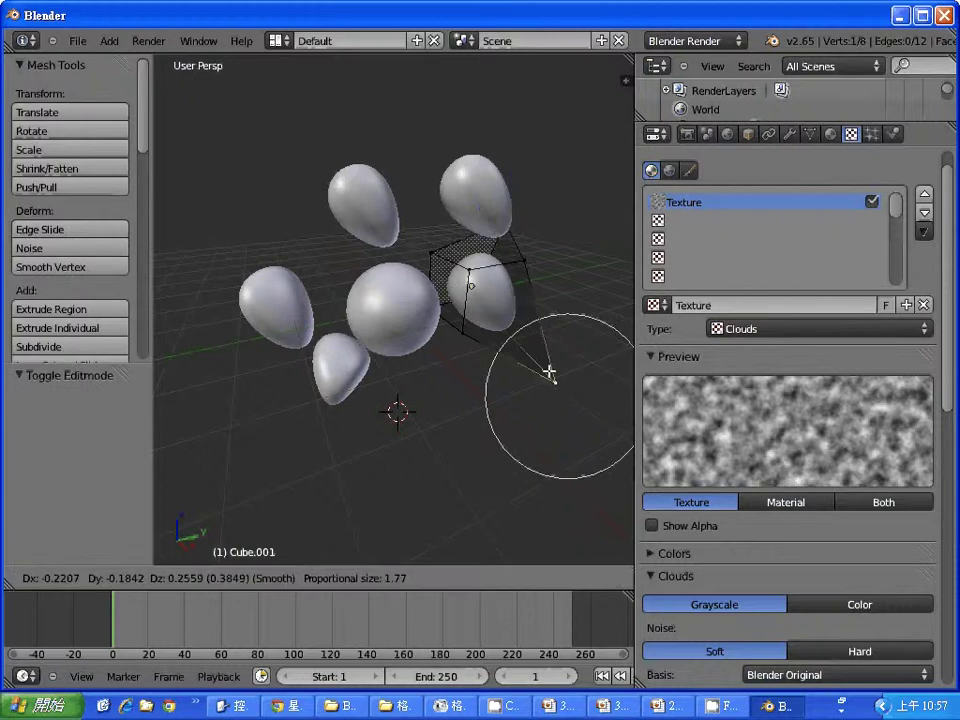
pyautogui.click(484, 283)
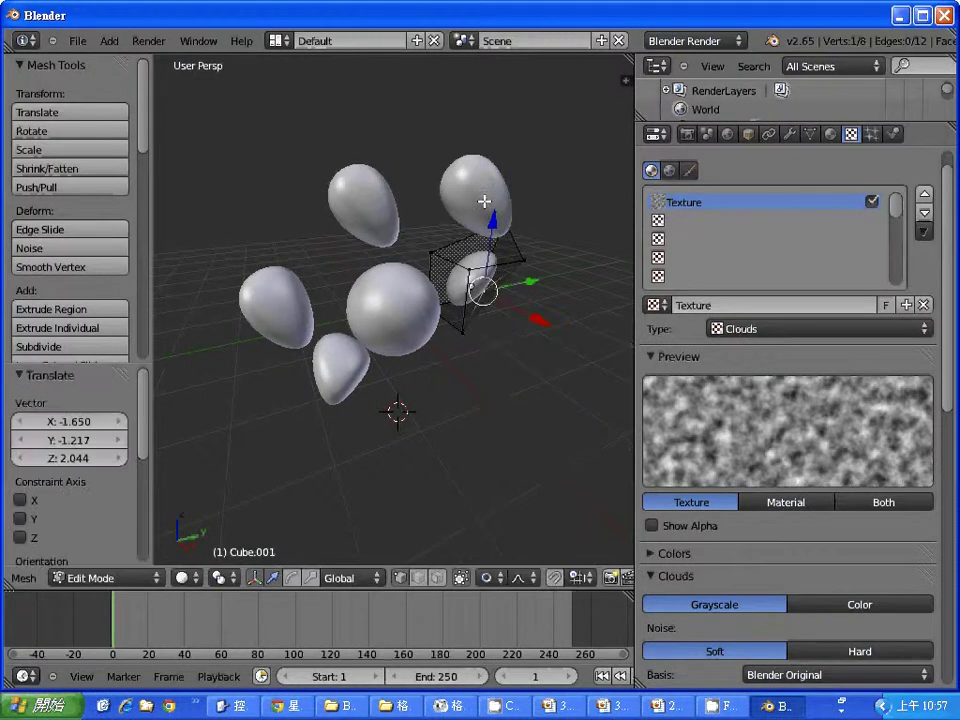
pyautogui.press('Tab')
# Enlarge and reshape the top-right egg by moving its points with proportional editing.
pyautogui.rightClick(509, 216)
pyautogui.press('Tab')
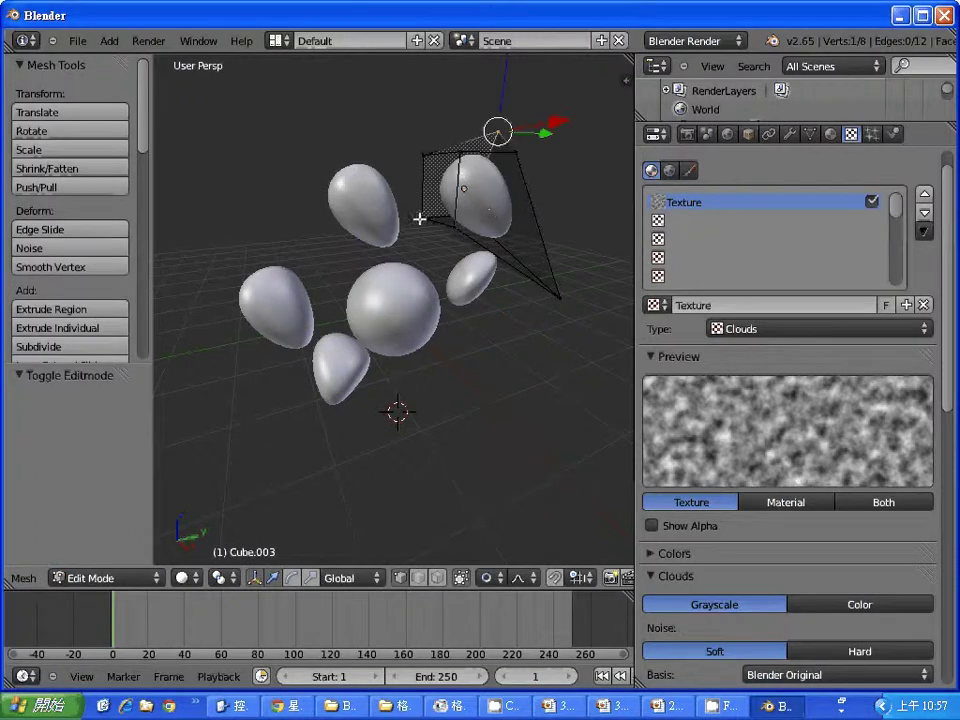
pyautogui.press('g')
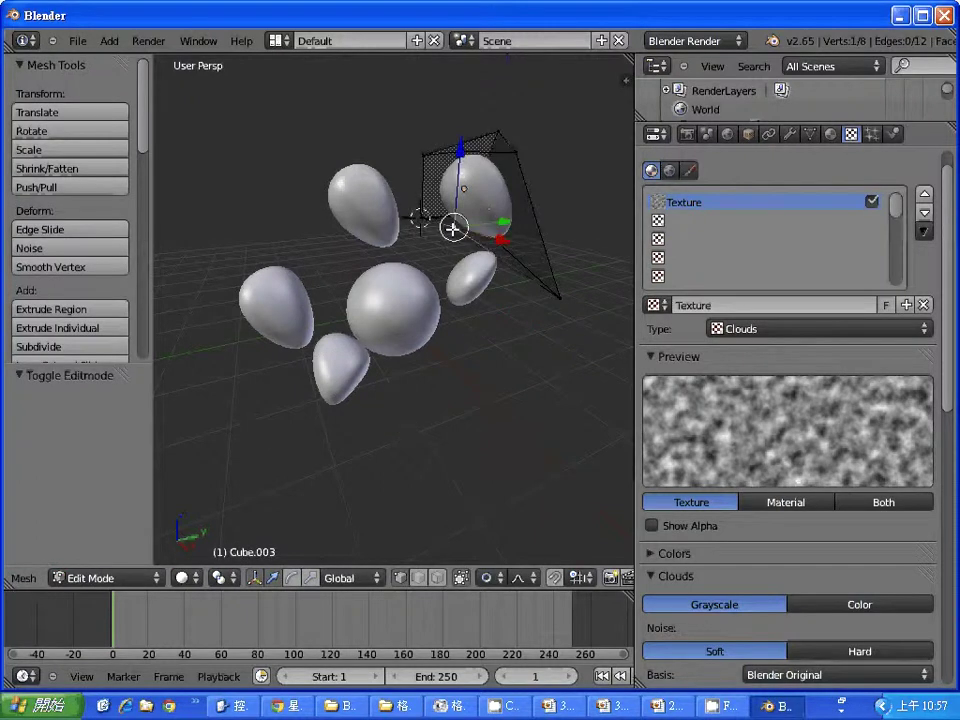
pyautogui.scroll(-5, 454, 223)
pyautogui.click(375, 300)
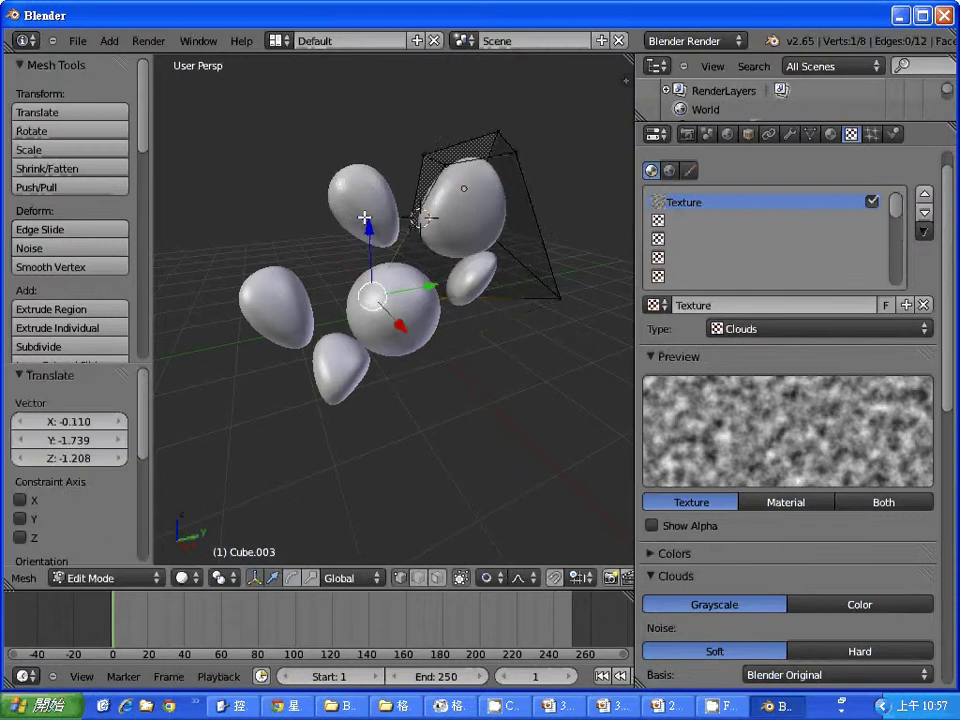
pyautogui.press('Tab')
# Pull the left corner of the left blob's cage to reshape it.
pyautogui.rightClick(268, 295)
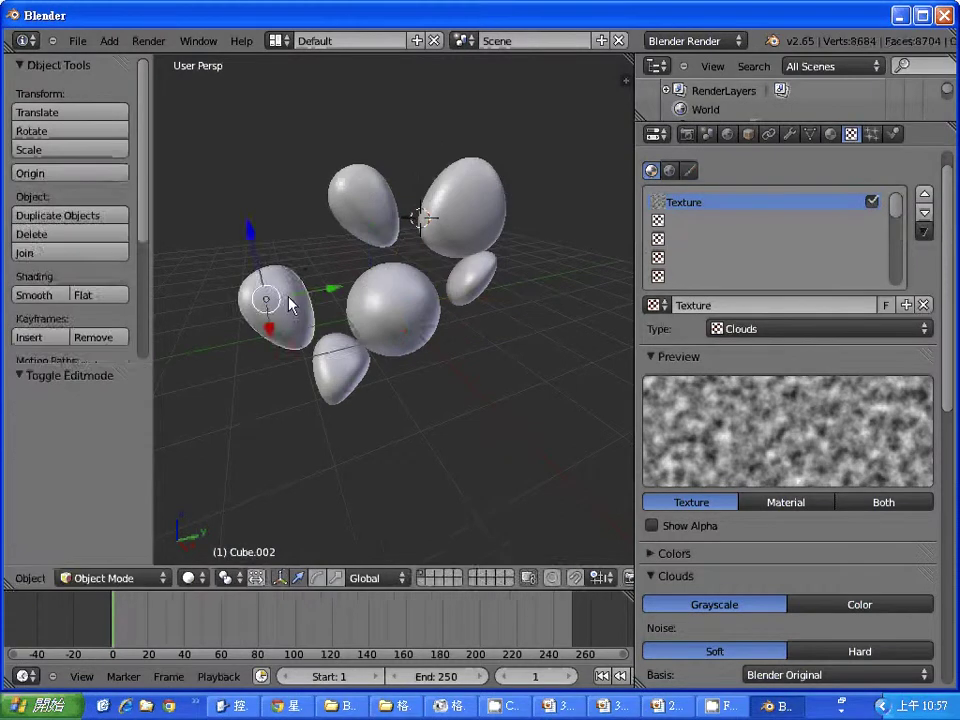
pyautogui.press('Tab')
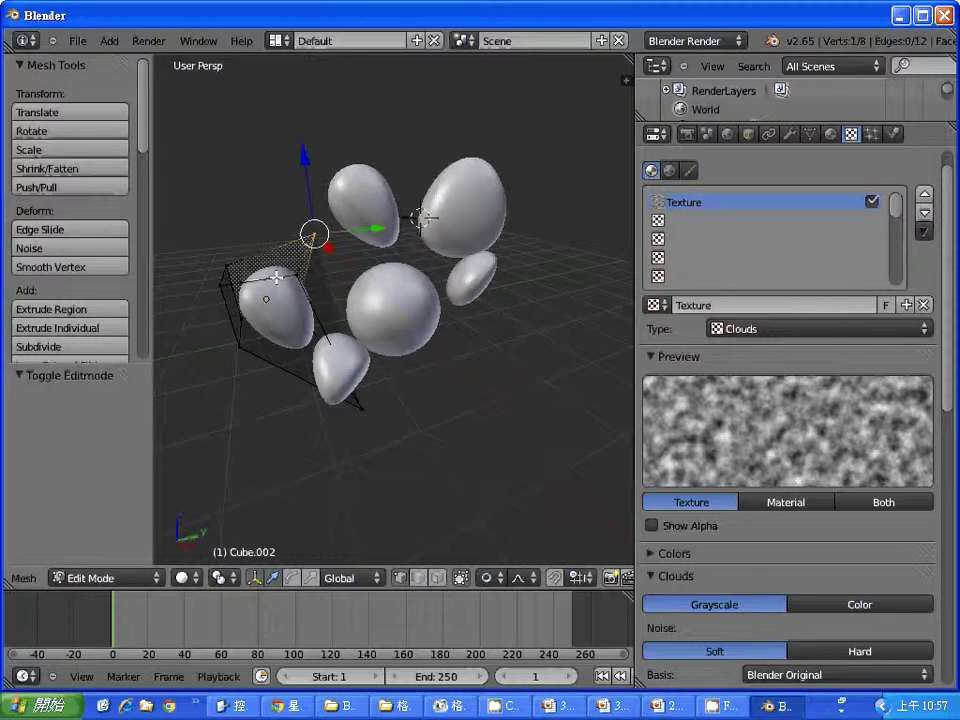
pyautogui.rightClick(225, 264)
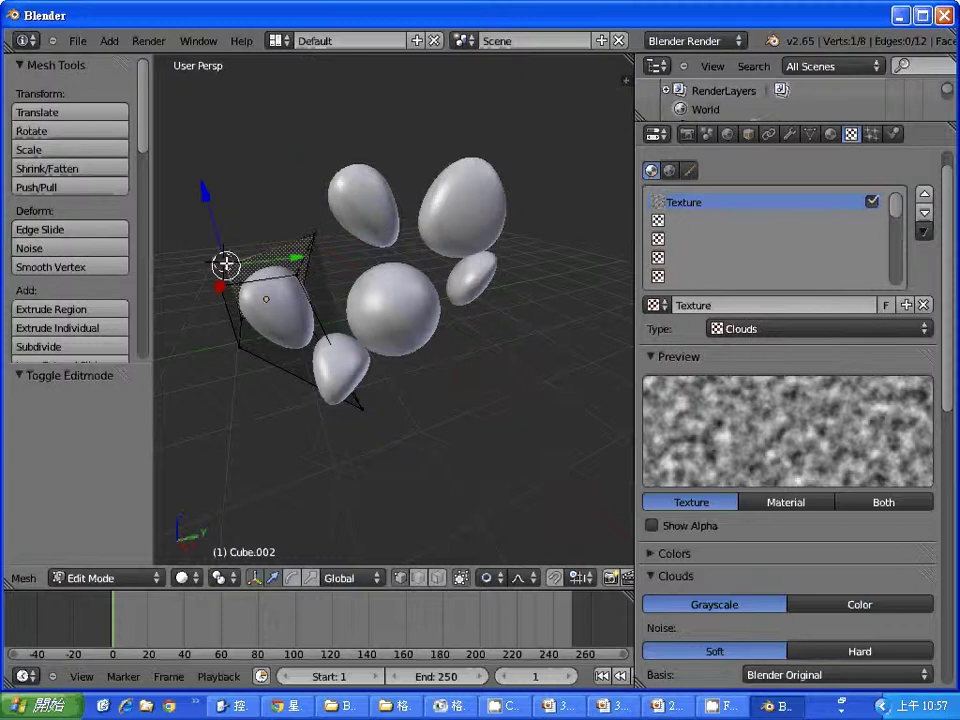
pyautogui.press('g')
pyautogui.click(312, 201)
# Test-render the reshaped stones, then return the left blob Cube.002 to Edit Mode.
pyautogui.press('F12')
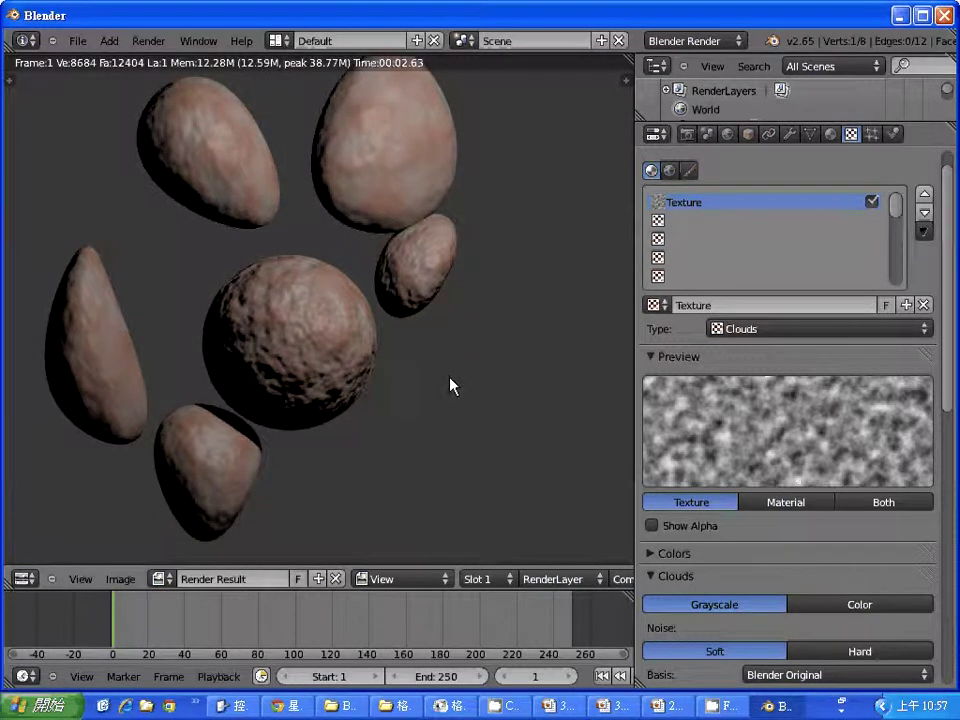
pyautogui.press('Escape')
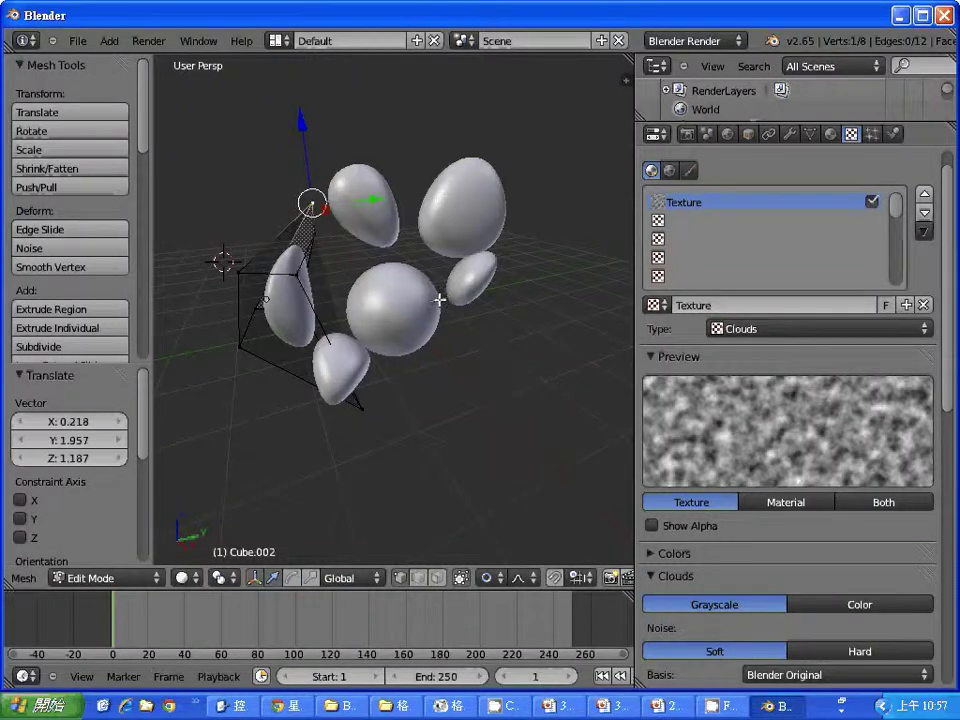
pyautogui.press('Tab')
pyautogui.press('Tab')
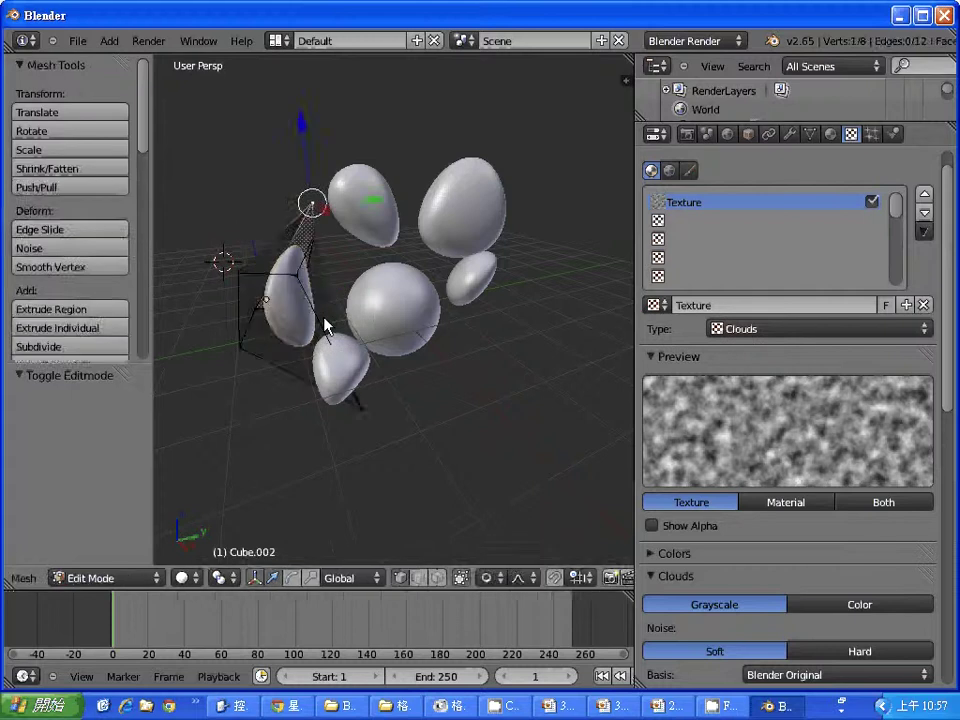
pyautogui.press('Tab')
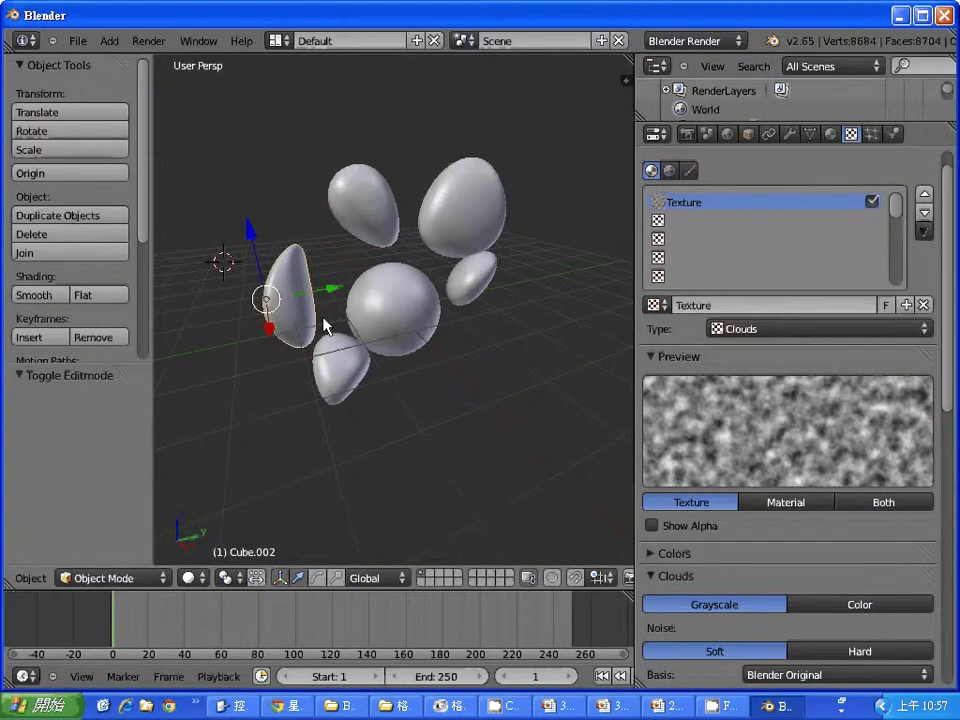
pyautogui.press('Tab')
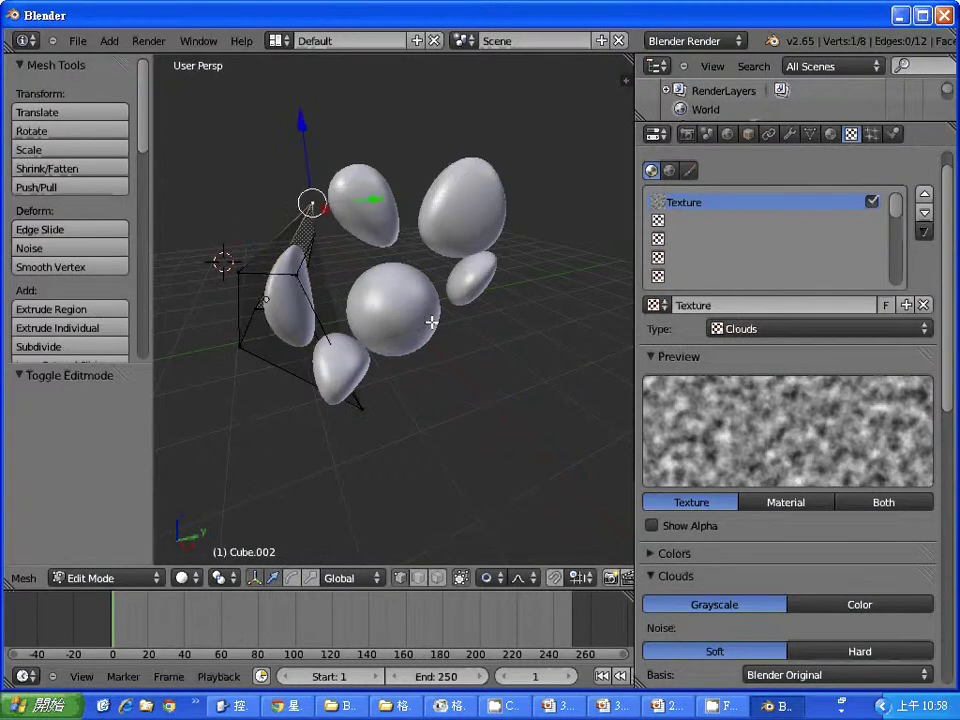
# Apply Cube.002's Subsurf modifier from Object Mode, then go back into Edit Mode.
pyautogui.click(790, 135)
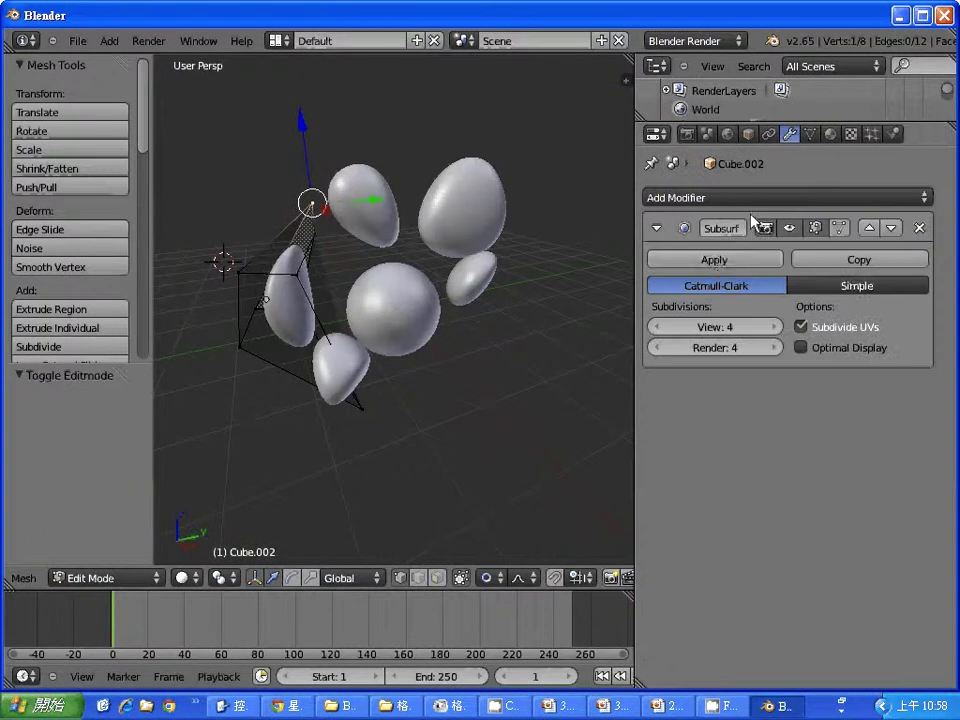
pyautogui.click(714, 260)
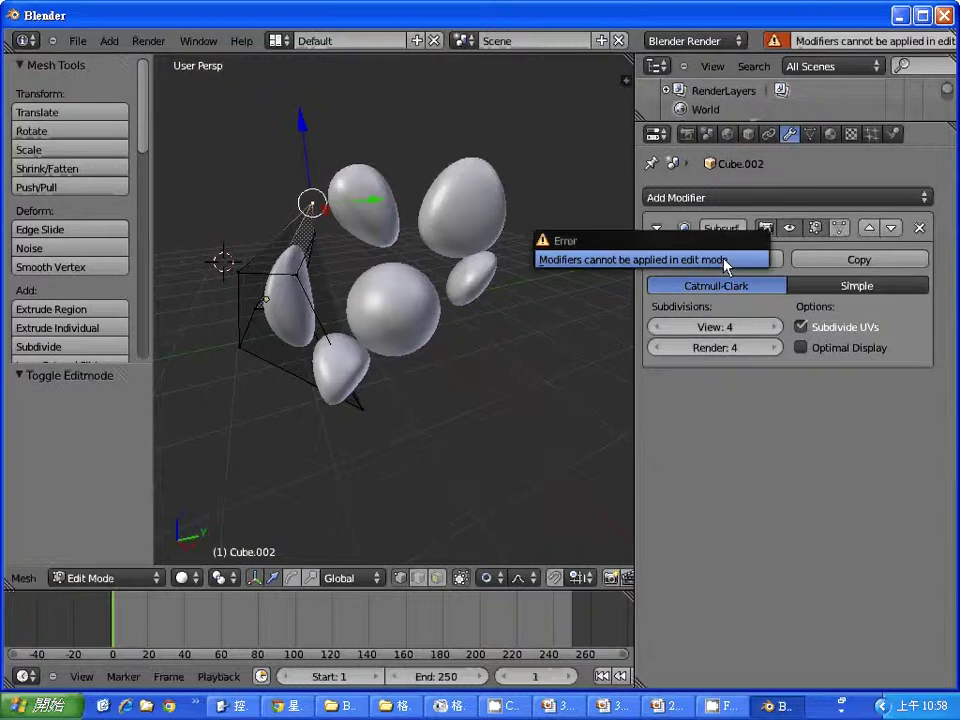
pyautogui.press('Tab')
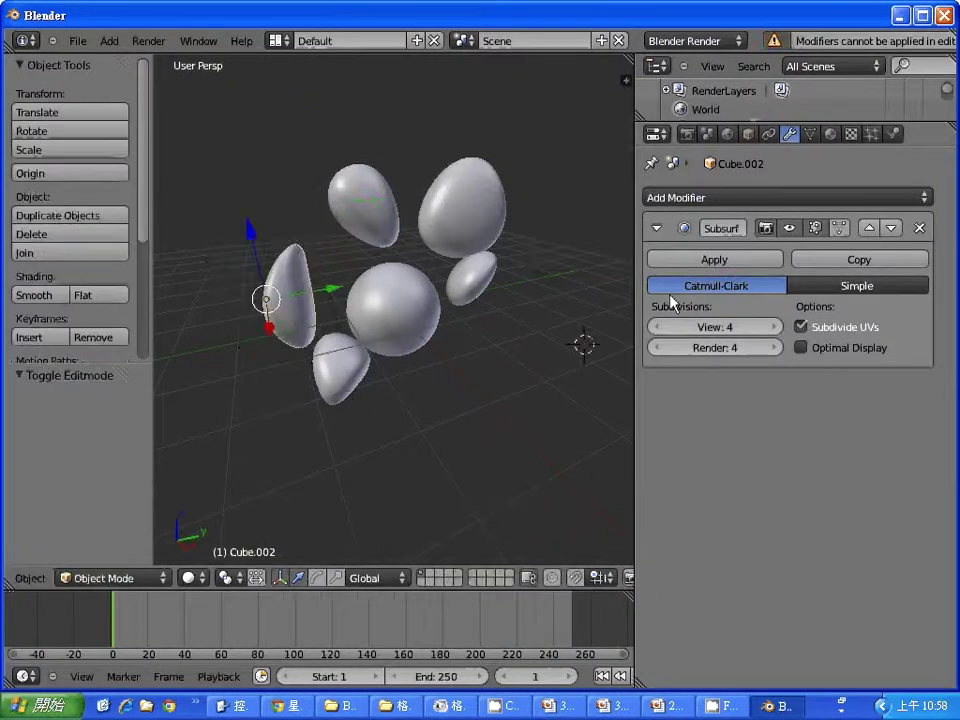
pyautogui.click(733, 261)
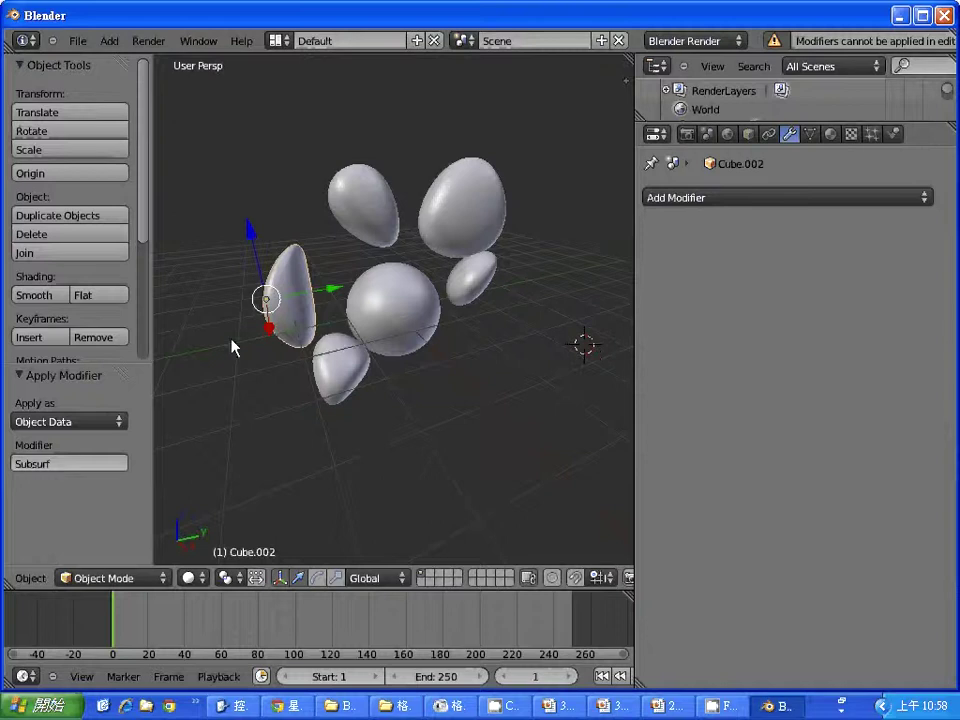
pyautogui.press('Tab')
# Box-select a rectangular patch of faces on the left blob.
pyautogui.scroll(7, 289, 319)
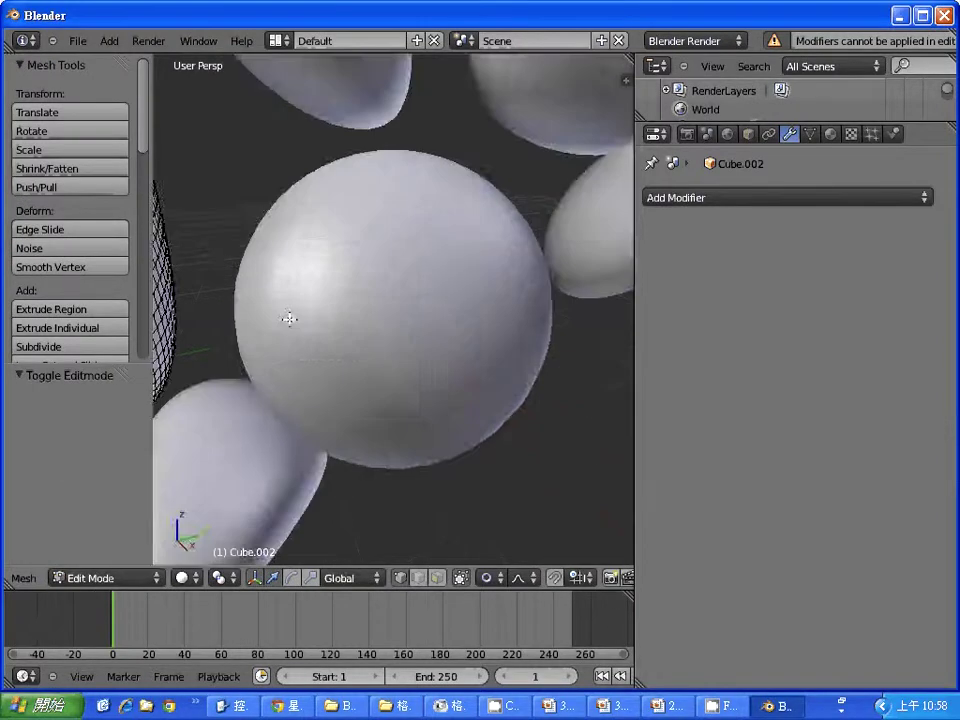
pyautogui.scroll(-4, 234, 263)
pyautogui.moveTo(234, 263)
pyautogui.mouseDown(button='middle')
pyautogui.moveTo(289, 238)
pyautogui.moveTo(426, 249)
pyautogui.mouseUp(button='middle')
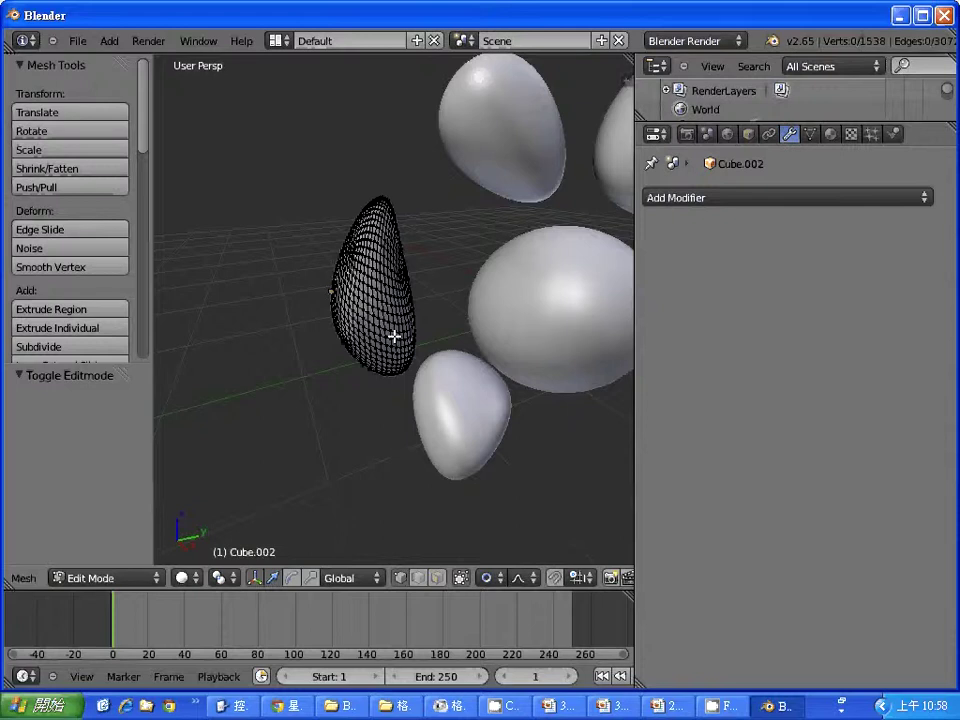
pyautogui.press('b')
pyautogui.moveTo(336, 251); pyautogui.dragTo(400, 335)
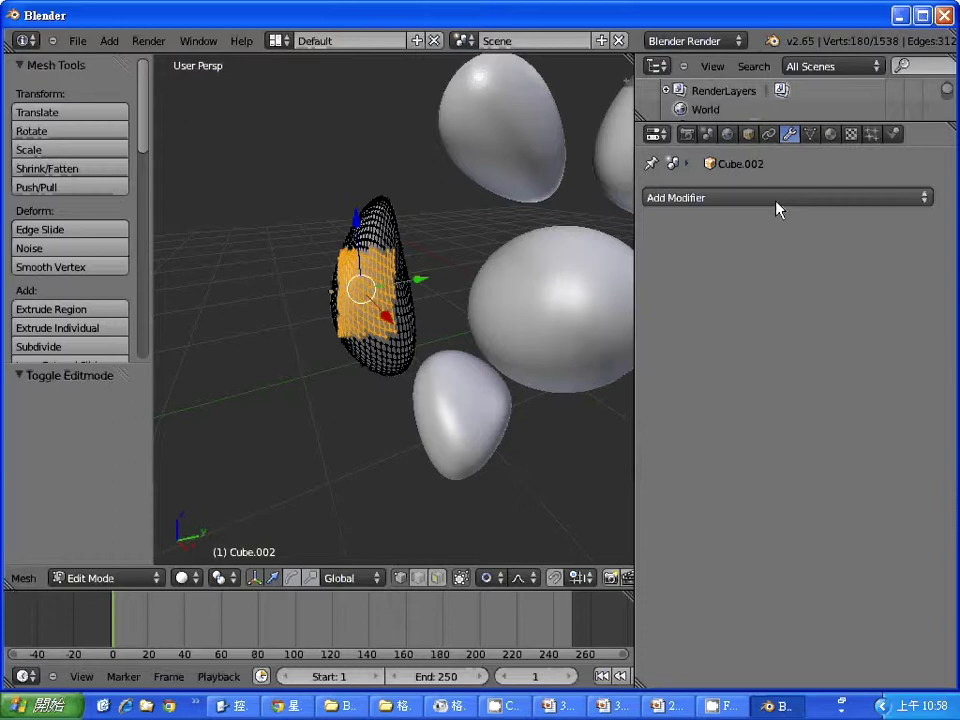
# Switch the blob's material slot to the plain white 'Material' and test-render.
pyautogui.click(829, 134)
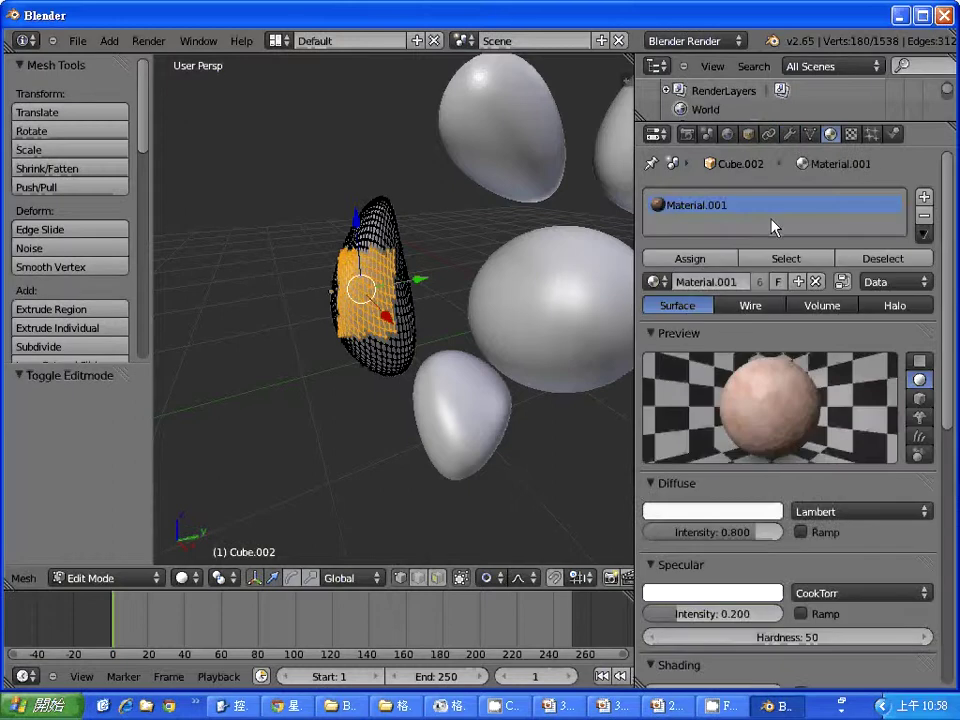
pyautogui.click(657, 283)
pyautogui.click(690, 310)
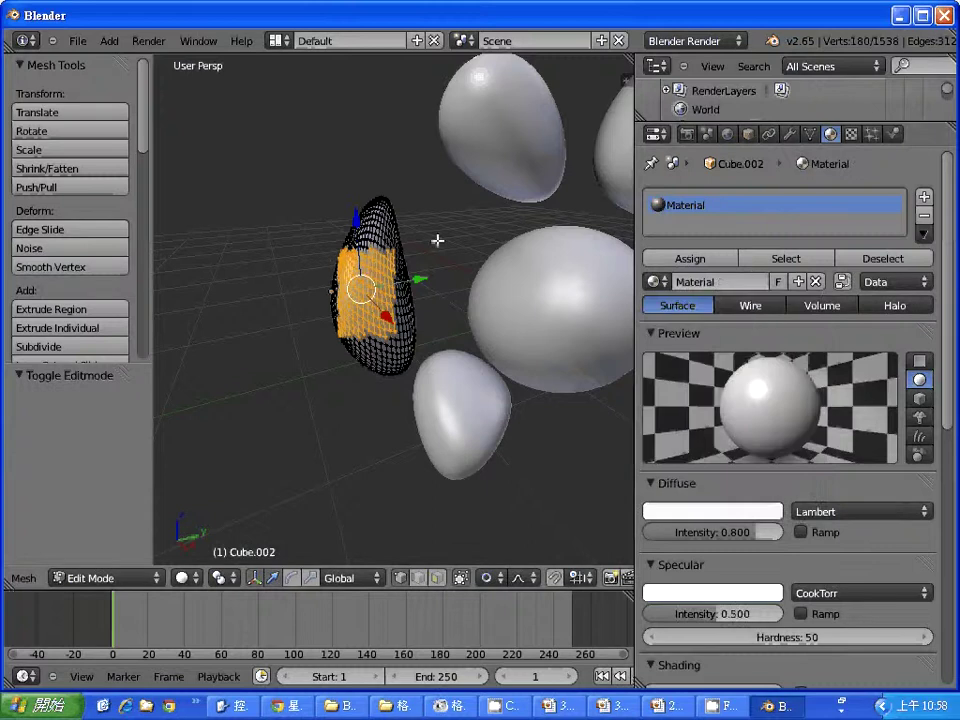
pyautogui.press('F12')
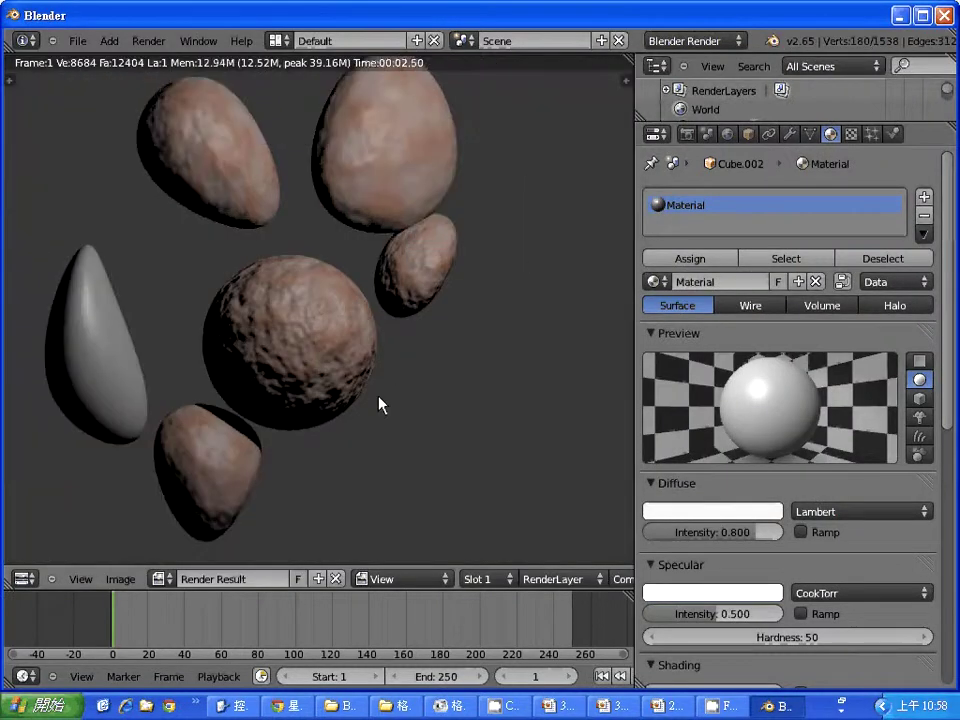
pyautogui.press('Escape')
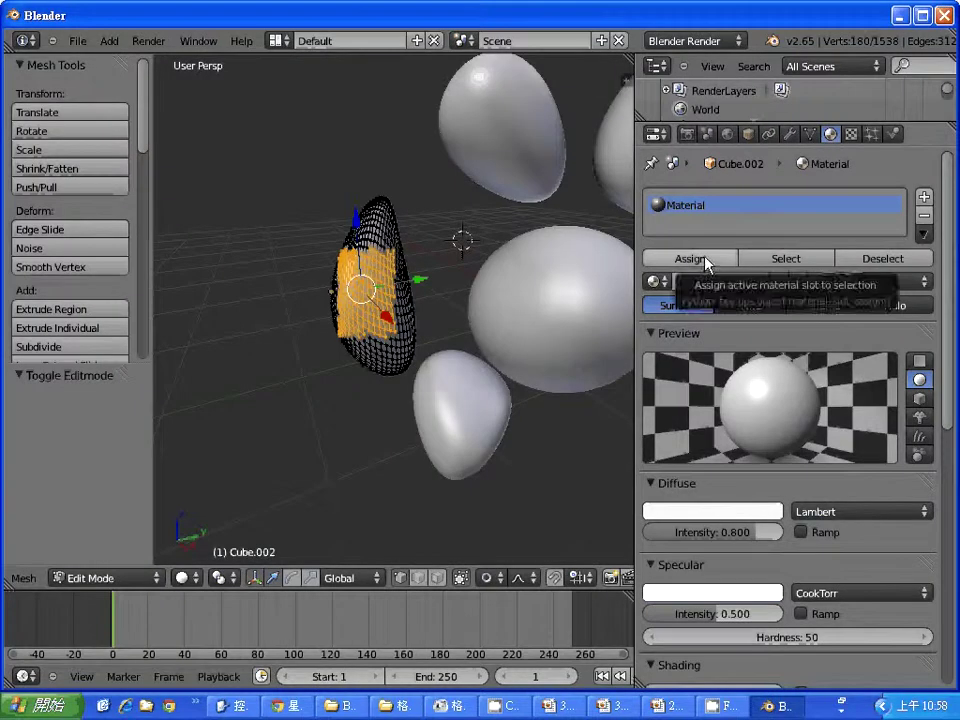
# Assign the current material to the selected faces.
pyautogui.click(660, 282)
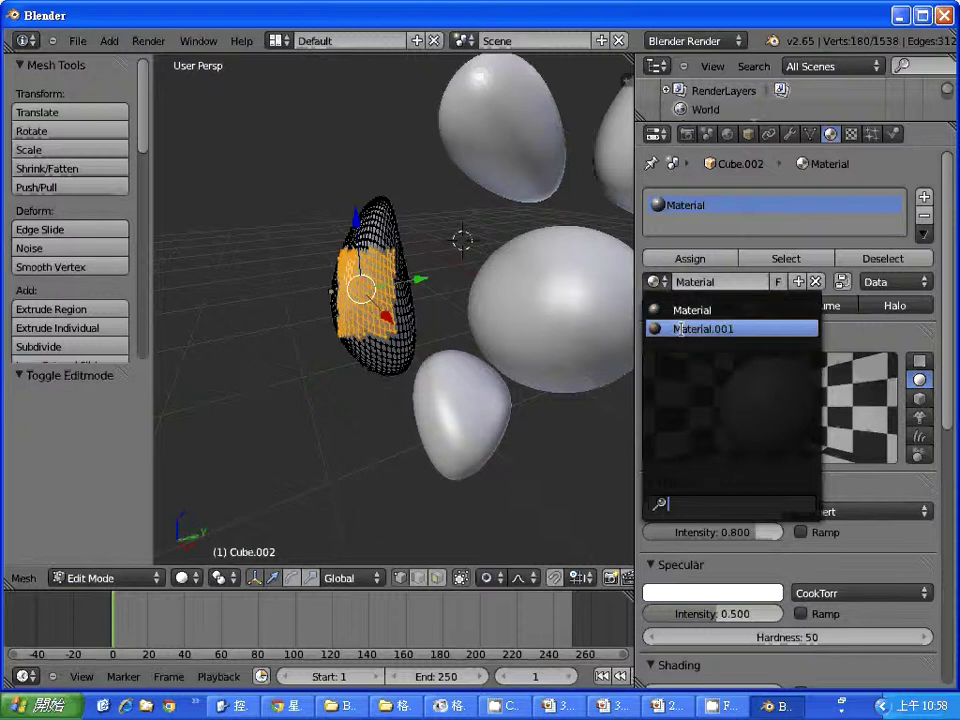
pyautogui.click(684, 284)
pyautogui.click(690, 260)
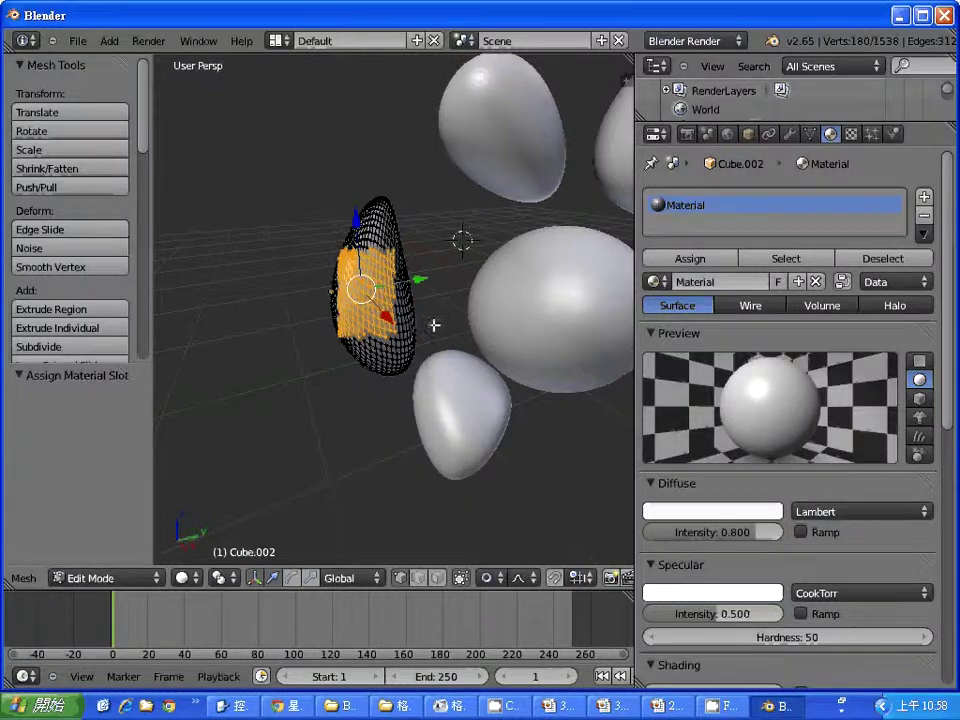
# Box-select roughly half of the egg blob's faces.
pyautogui.moveTo(313, 381)
pyautogui.mouseDown(button='middle')
pyautogui.moveTo(478, 379)
pyautogui.moveTo(419, 377)
pyautogui.mouseUp(button='middle')
pyautogui.press('b')
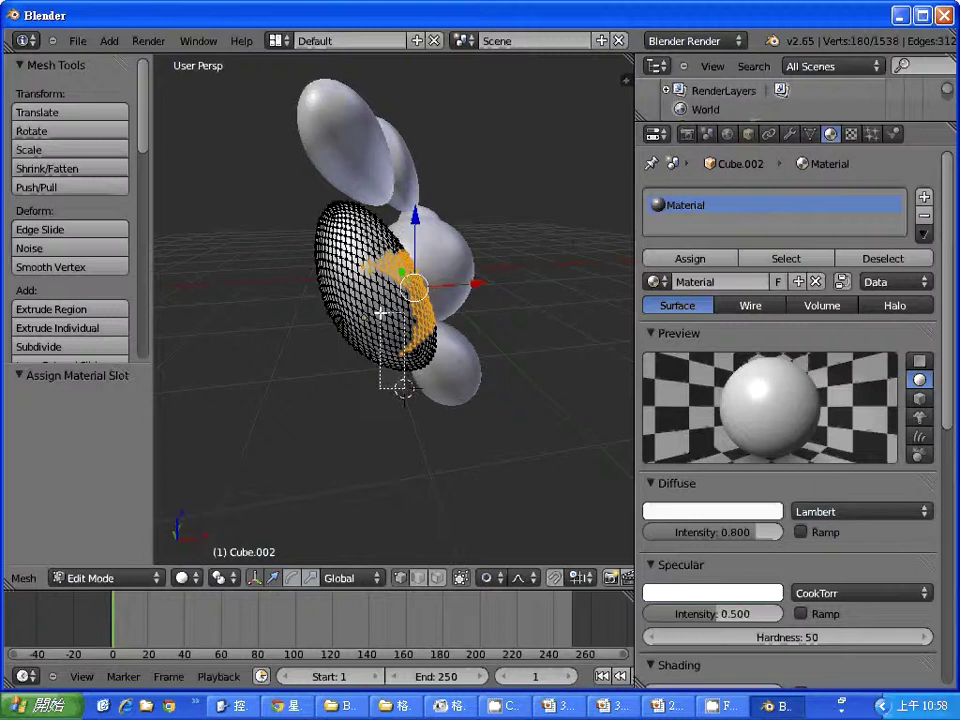
pyautogui.moveTo(404, 388); pyautogui.dragTo(306, 189)
pyautogui.press('a')
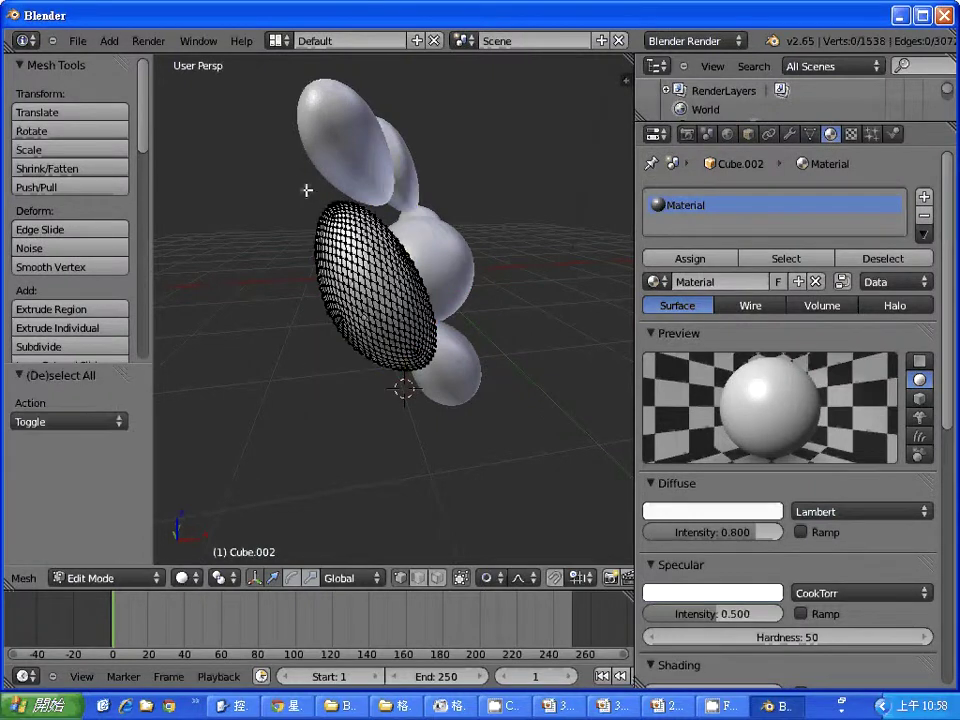
pyautogui.press('b')
pyautogui.moveTo(415, 393)
pyautogui.mouseDown()
pyautogui.moveTo(373, 342)
pyautogui.moveTo(291, 197)
pyautogui.mouseUp()
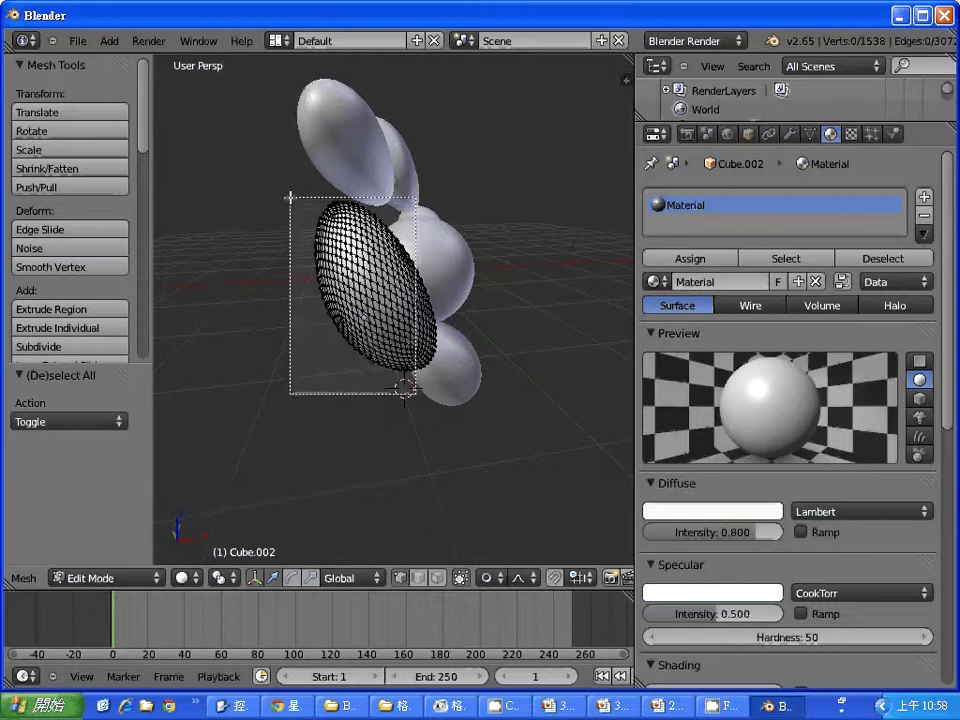
# Assign Material.001 to the selected half and render the scene.
pyautogui.click(656, 283)
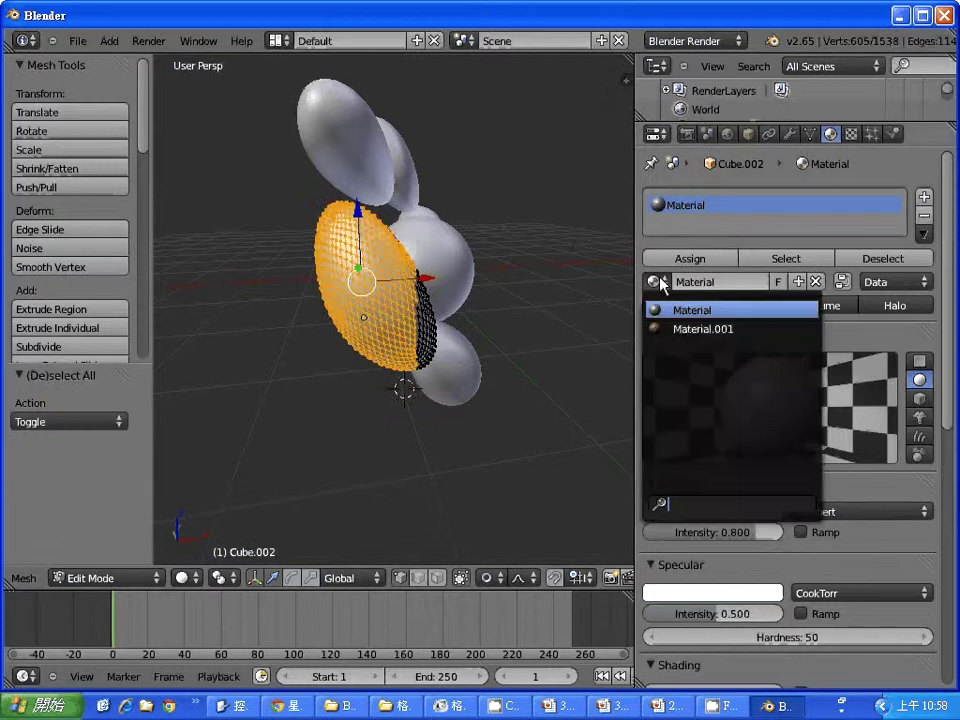
pyautogui.click(685, 330)
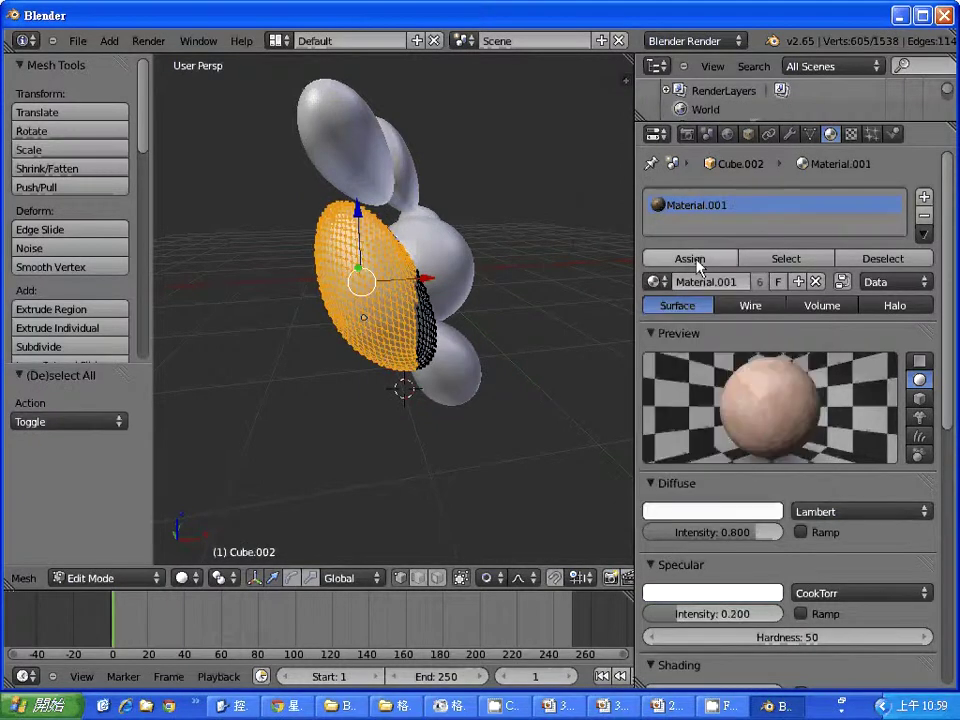
pyautogui.click(692, 258)
pyautogui.press('F12')
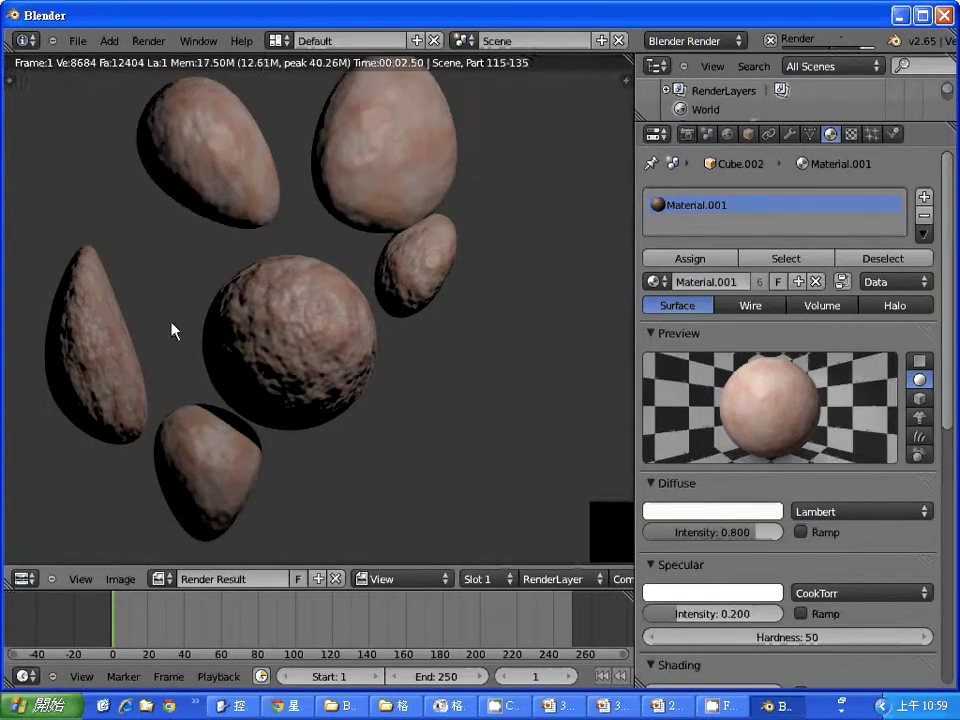
# Orbit to a new angle and snap the camera to the current view.
pyautogui.moveTo(171, 328); pyautogui.dragTo(313, 319, button='middle')
pyautogui.press('Escape')
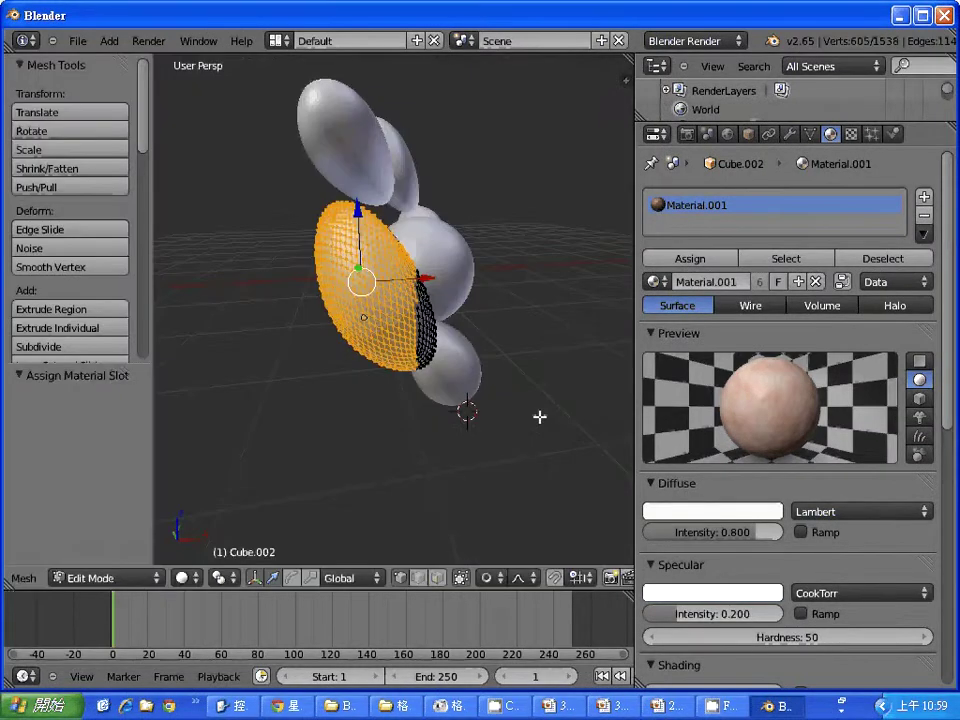
pyautogui.moveTo(529, 414)
pyautogui.mouseDown(button='middle')
pyautogui.moveTo(451, 447)
pyautogui.moveTo(498, 422)
pyautogui.moveTo(534, 443)
pyautogui.moveTo(490, 462)
pyautogui.mouseUp(button='middle')
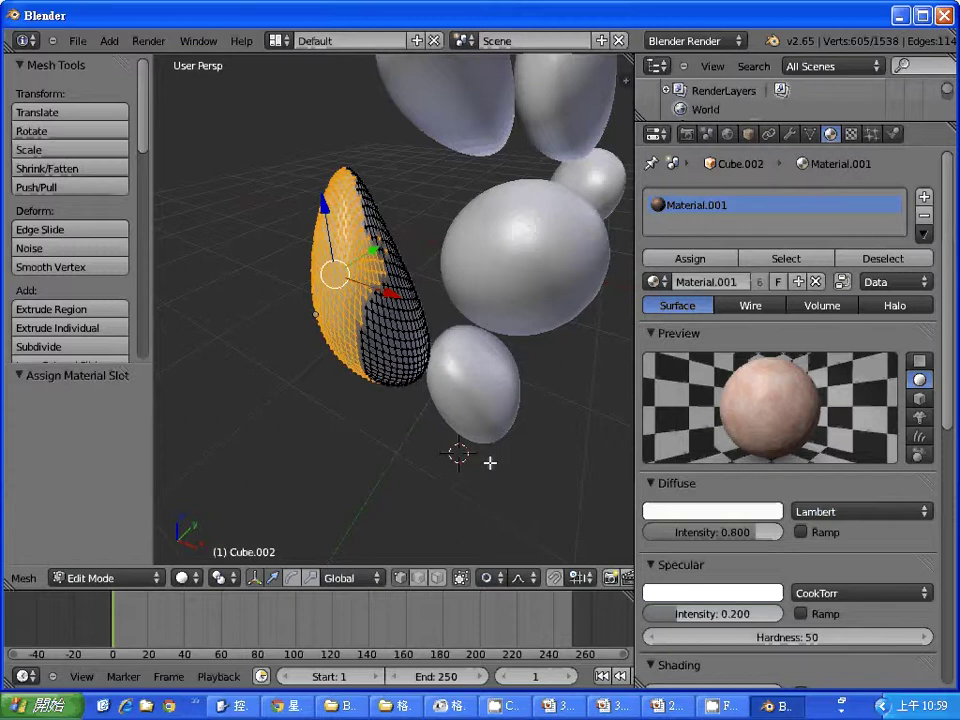
pyautogui.press('ctrl+alt+KP_0')
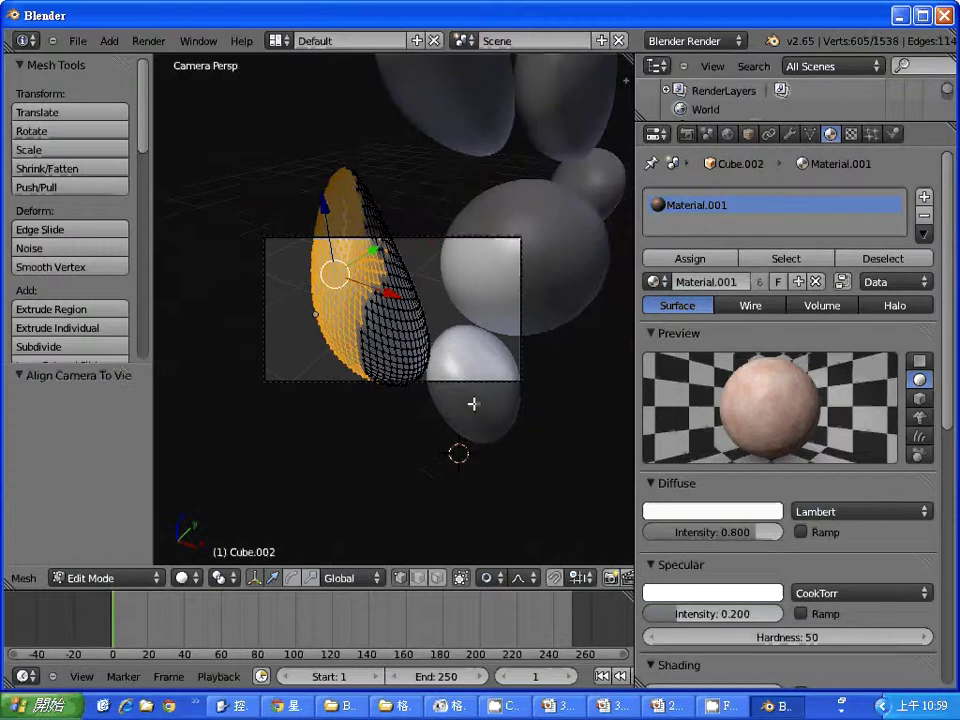
# Enable Lock Camera to View in the N side panel, in Object Mode.
pyautogui.press('n')
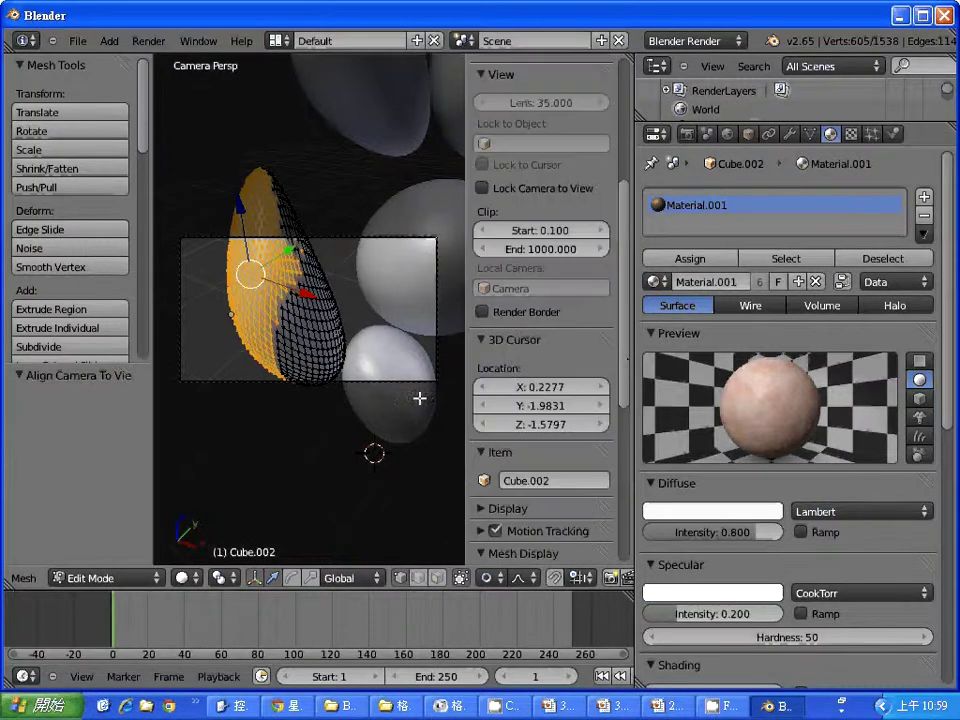
pyautogui.scroll(-4, 628, 400)
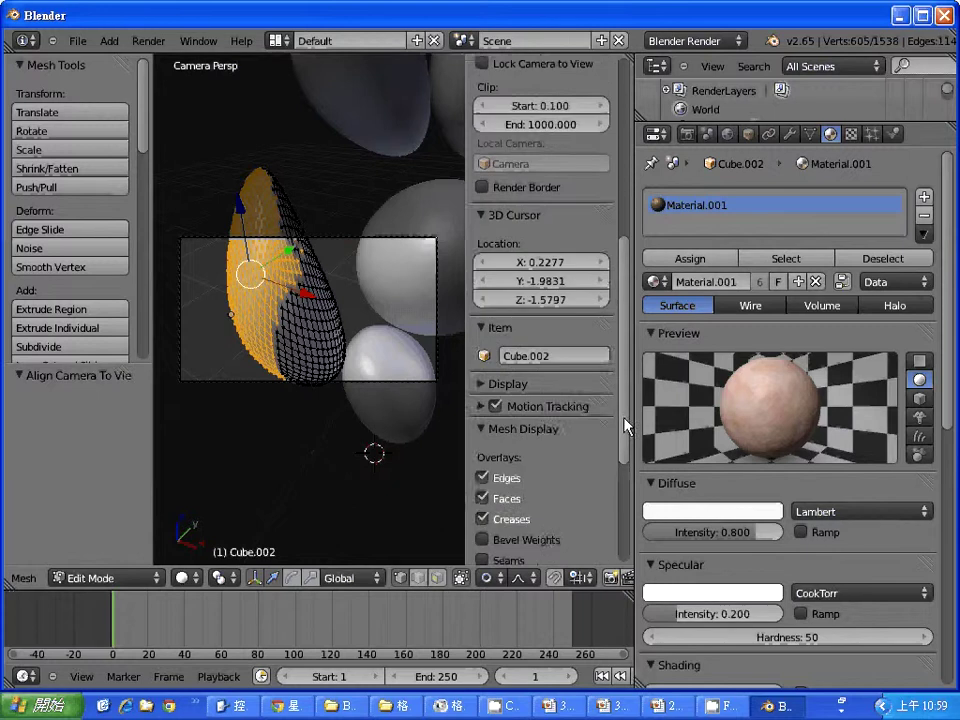
pyautogui.scroll(-2, 627, 460)
pyautogui.moveTo(624, 484); pyautogui.dragTo(624, 238)
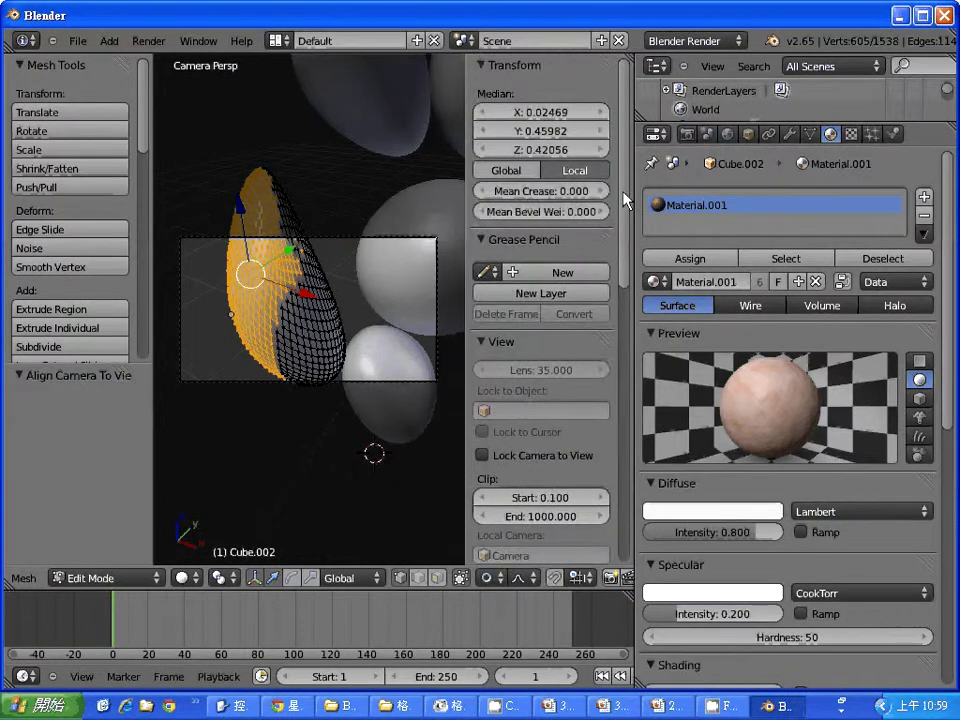
pyautogui.press('Tab')
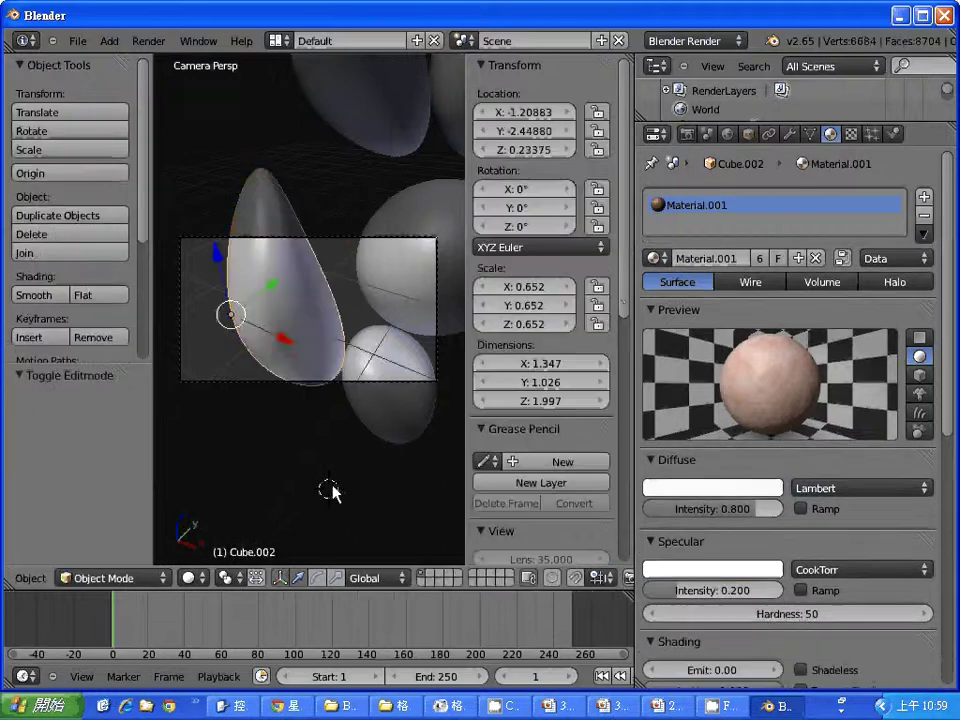
pyautogui.moveTo(620, 291); pyautogui.dragTo(630, 533)
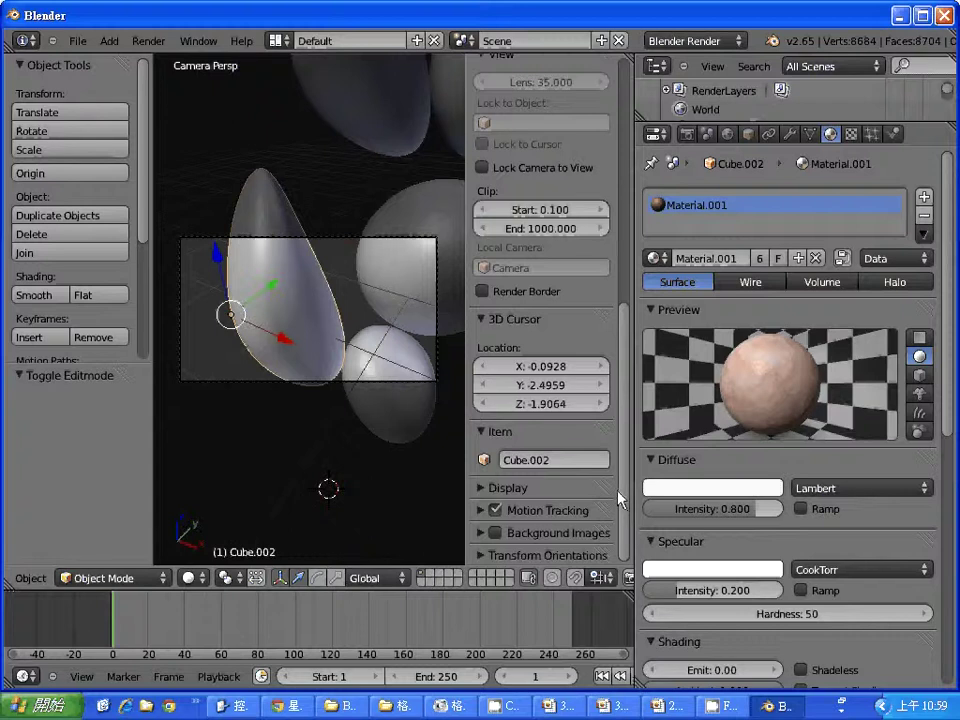
pyautogui.moveTo(616, 362); pyautogui.dragTo(613, 332)
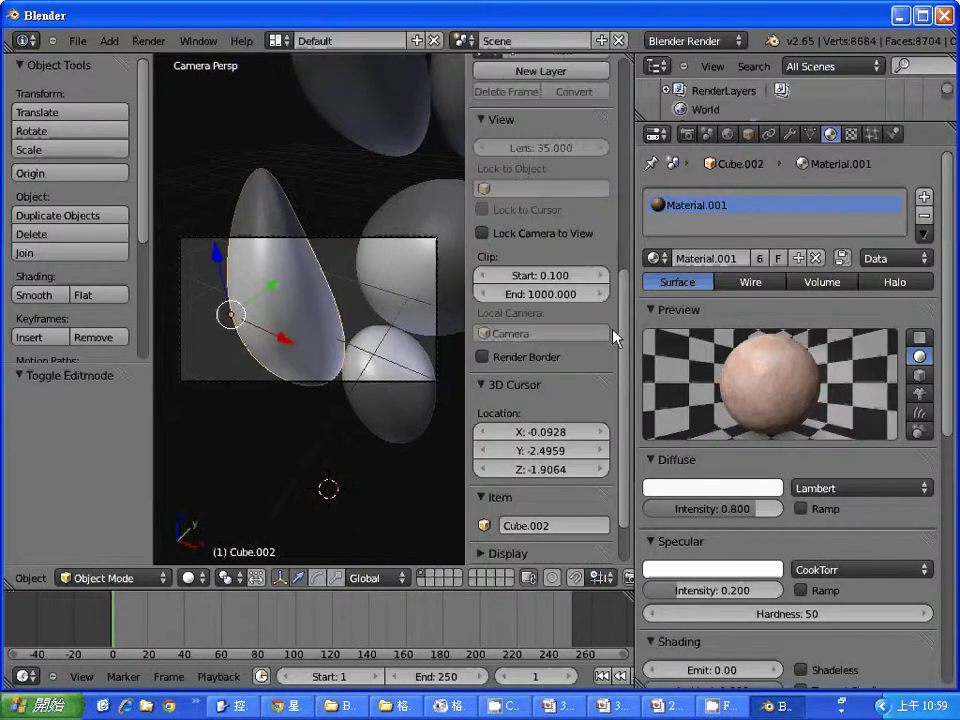
pyautogui.click(483, 233)
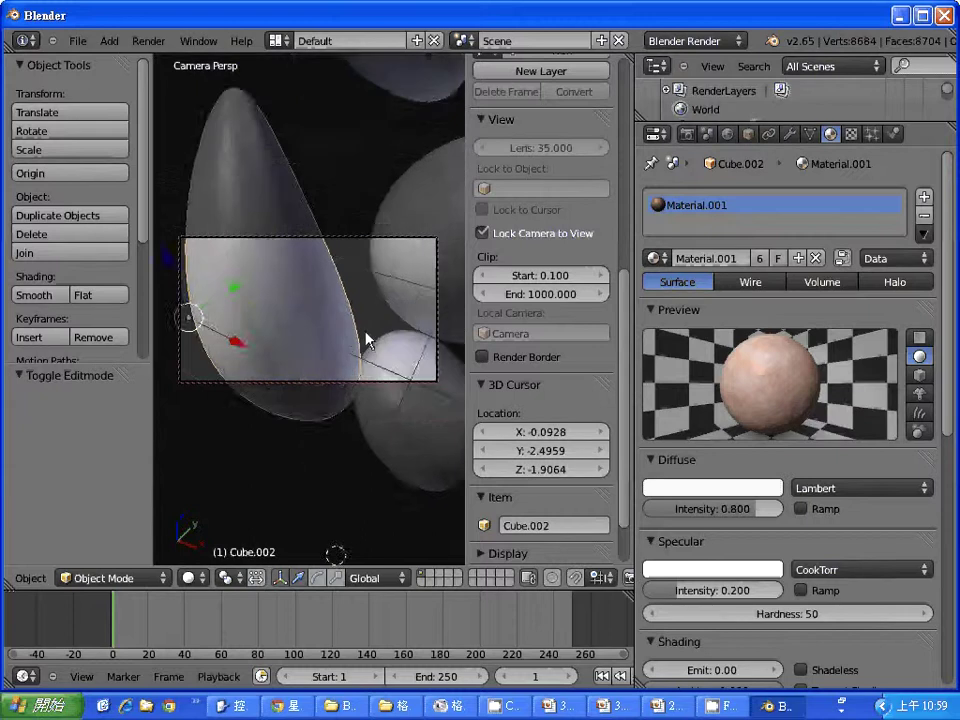
# Zoom the locked camera out to frame all the blobs and the sphere.
pyautogui.scroll(-3, 368, 340)
pyautogui.scroll(-1, 368, 340)
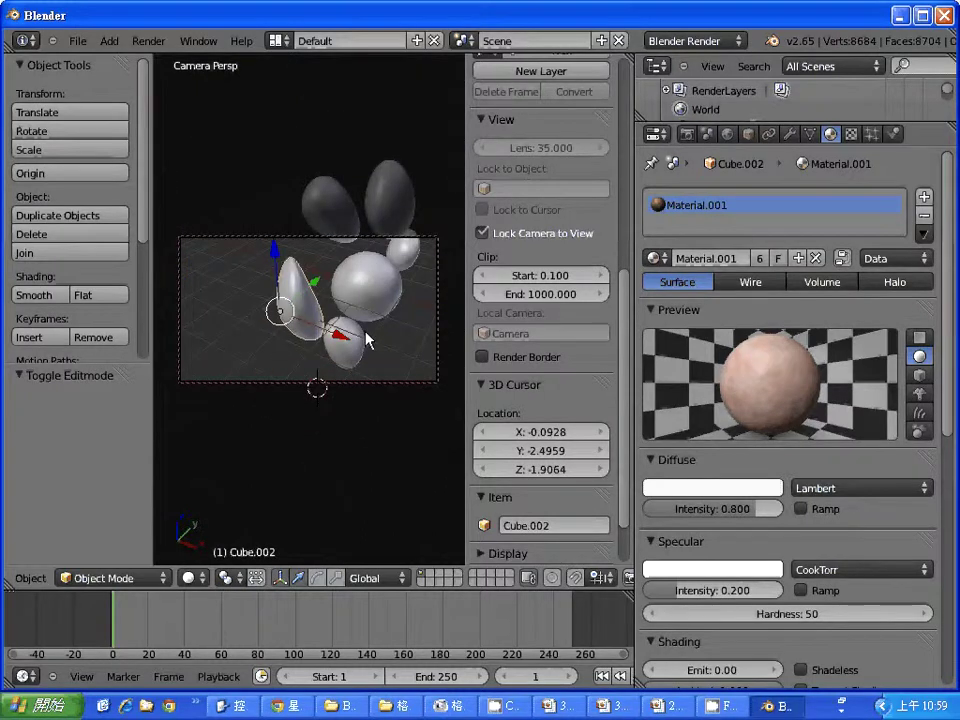
pyautogui.scroll(-2, 368, 338)
pyautogui.scroll(-1, 372, 330)
pyautogui.keyDown('shift'); pyautogui.moveTo(379, 315); pyautogui.dragTo(358, 347, button='middle'); pyautogui.keyUp('shift')
# Render the reframed camera view, then put Cube.002 back into Edit Mode.
pyautogui.press('F12')
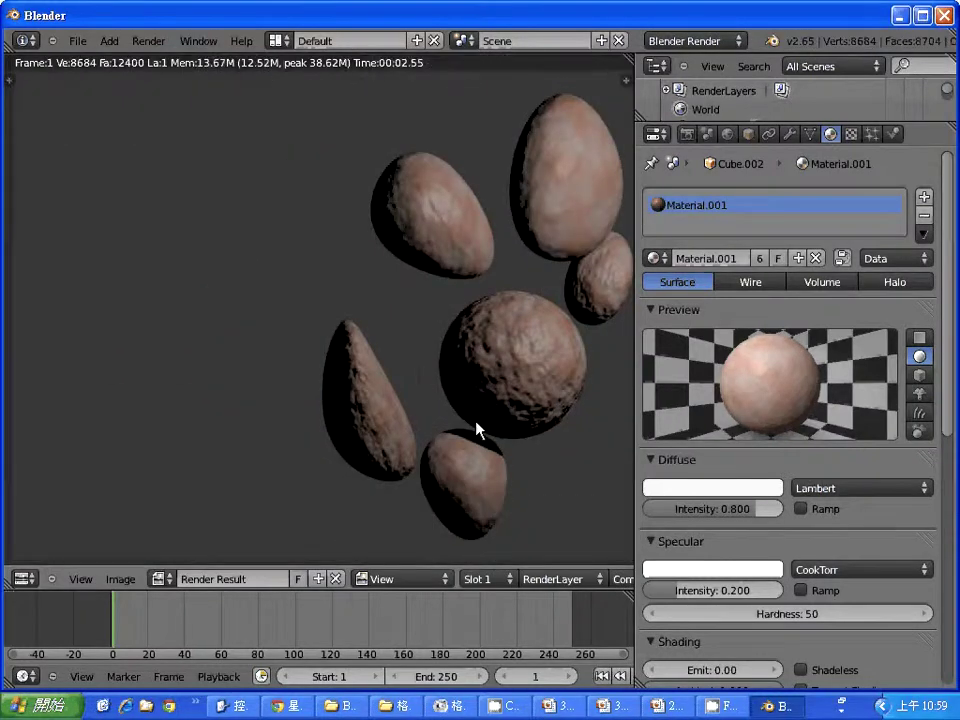
pyautogui.press('Escape')
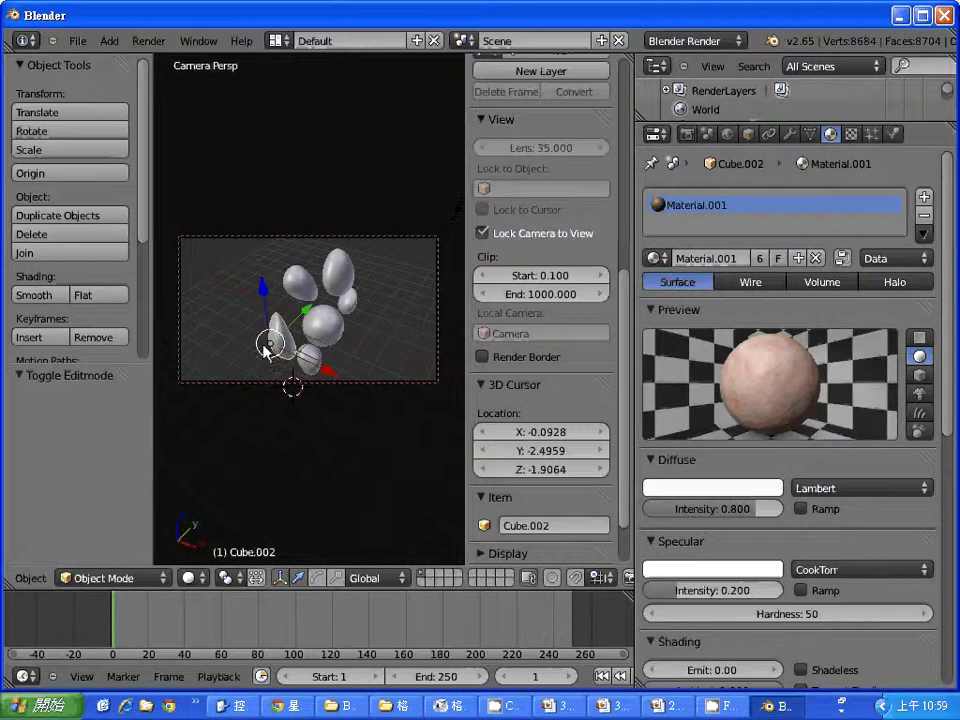
pyautogui.press('Tab')
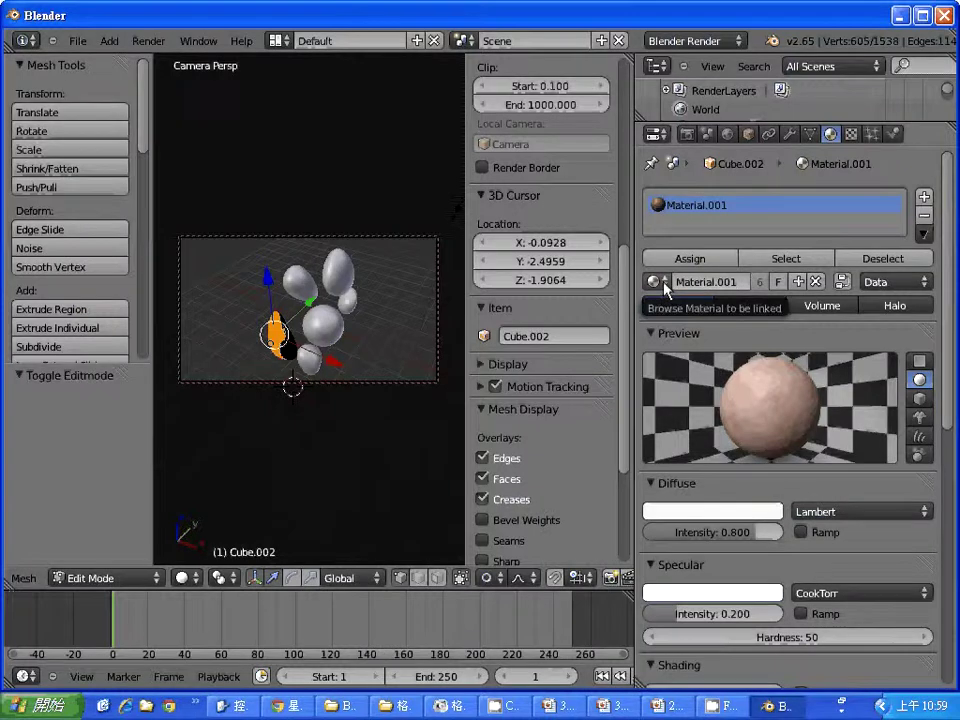
# Add a second slot with new light-green Material.002 and assign it to the selected faces.
pyautogui.click(924, 197)
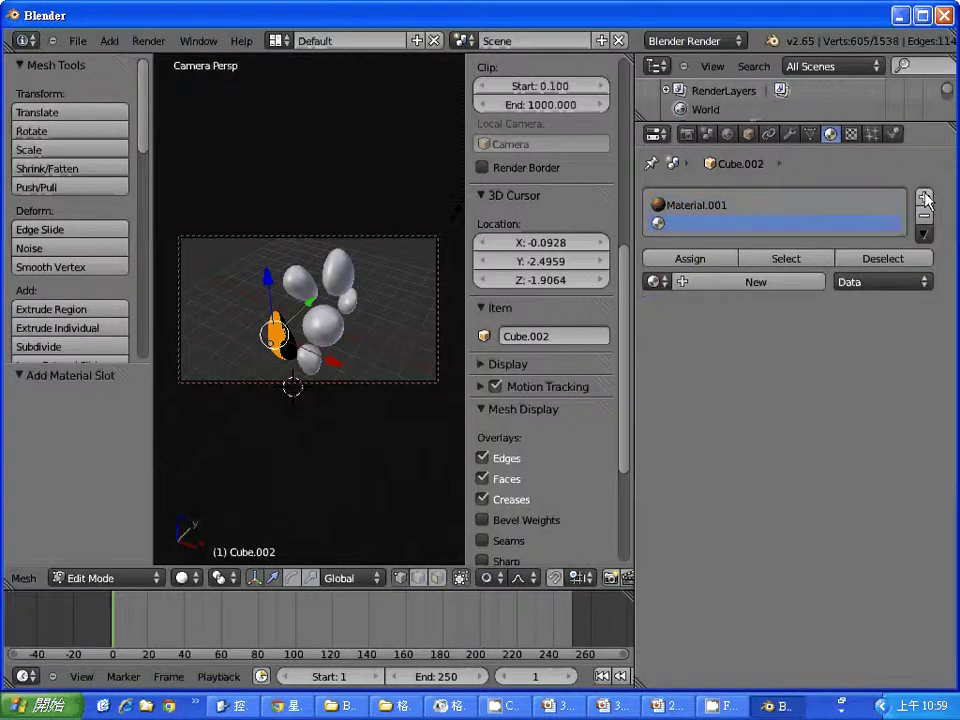
pyautogui.click(779, 287)
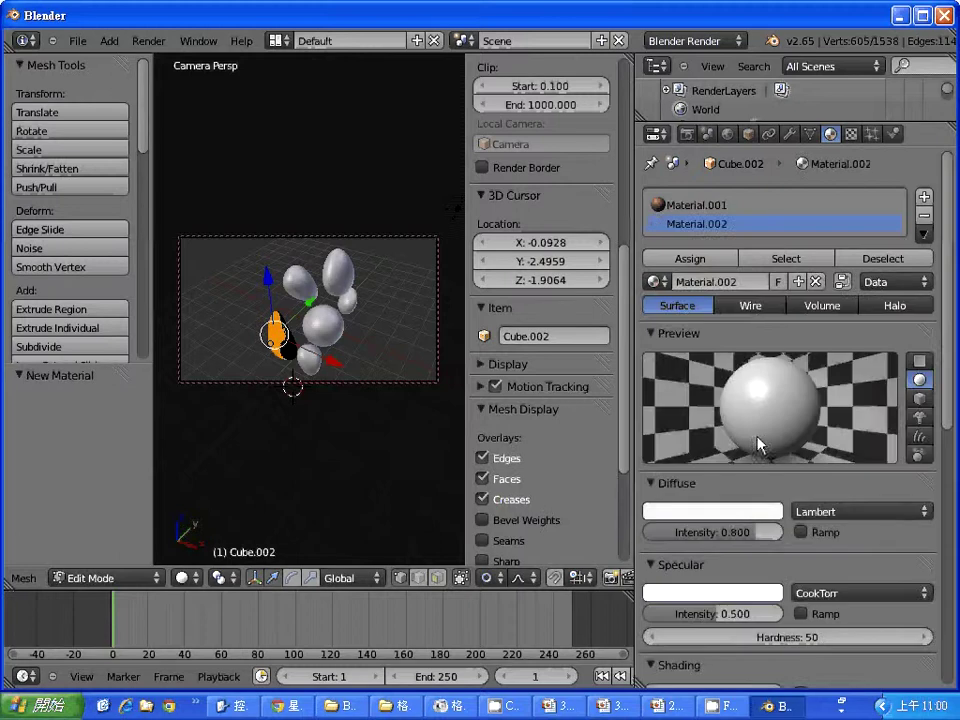
pyautogui.click(741, 511)
pyautogui.click(729, 514)
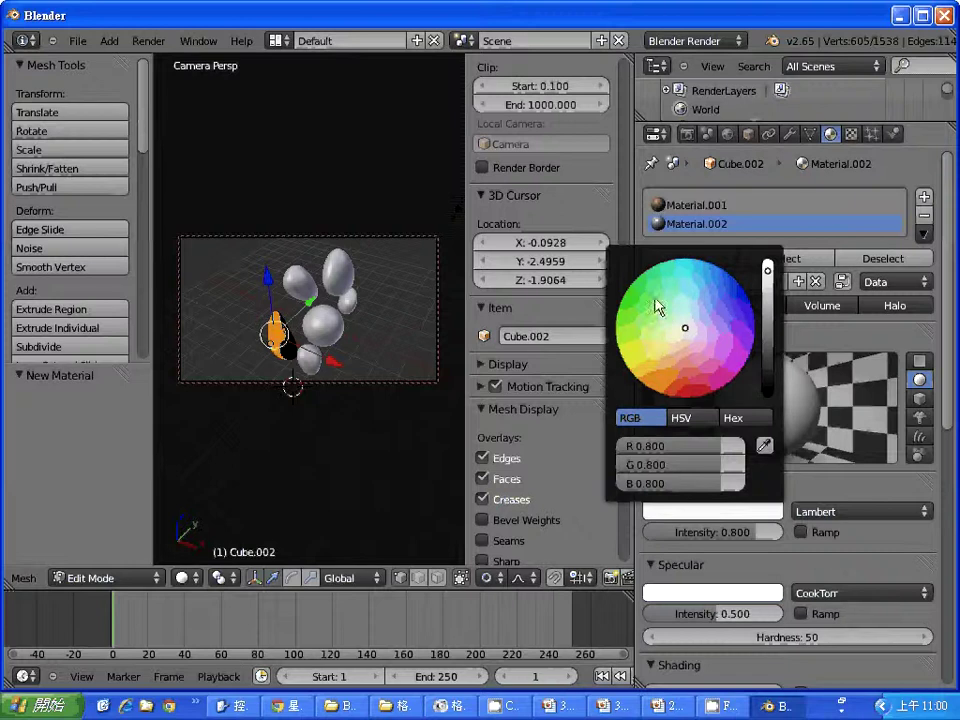
pyautogui.click(634, 321)
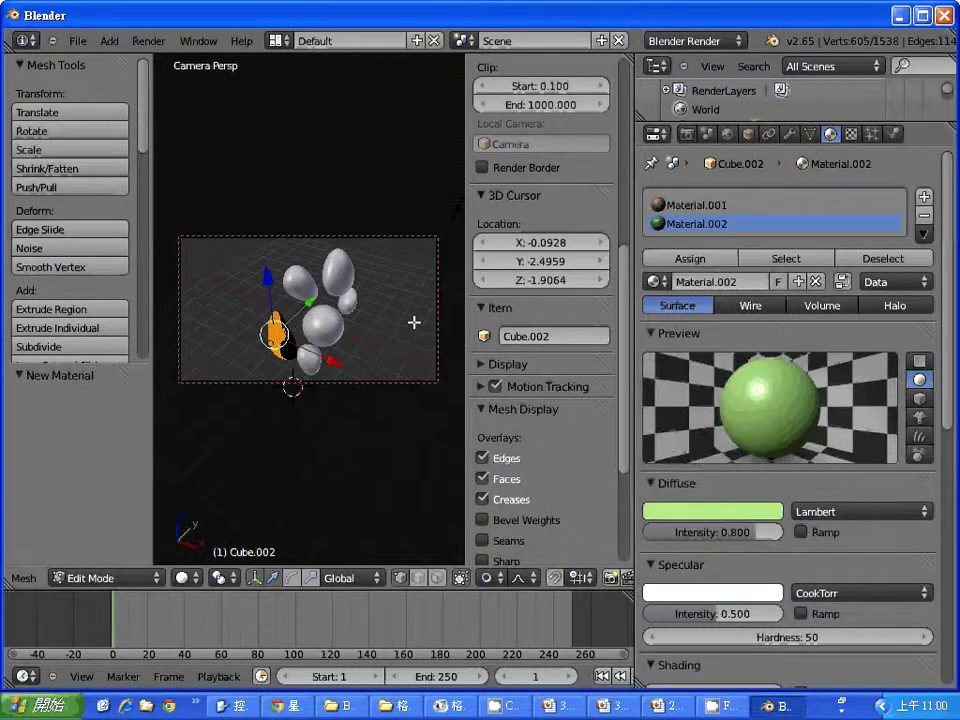
pyautogui.click(690, 258)
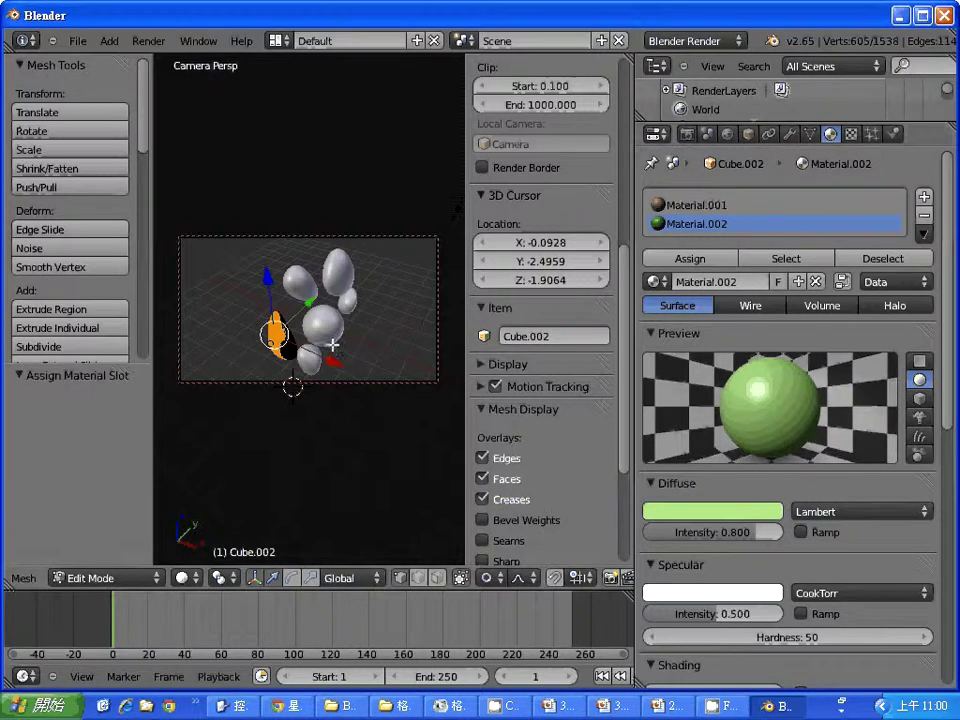
# Clear the selection and box-select a patch of faces on the dark blob.
pyautogui.scroll(2, 326, 433)
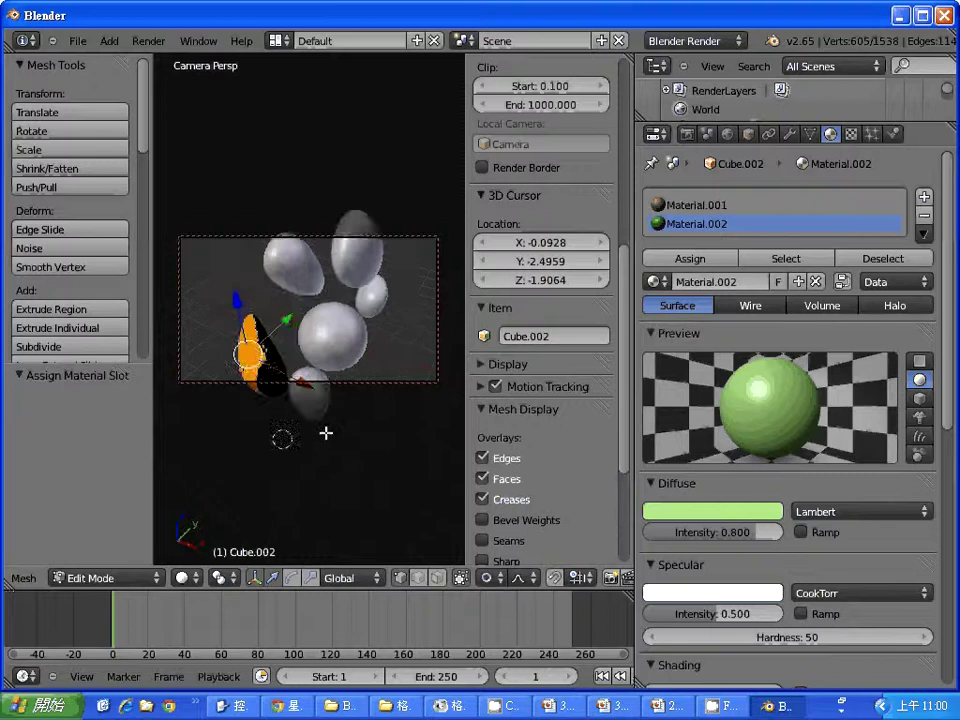
pyautogui.scroll(-2, 316, 427)
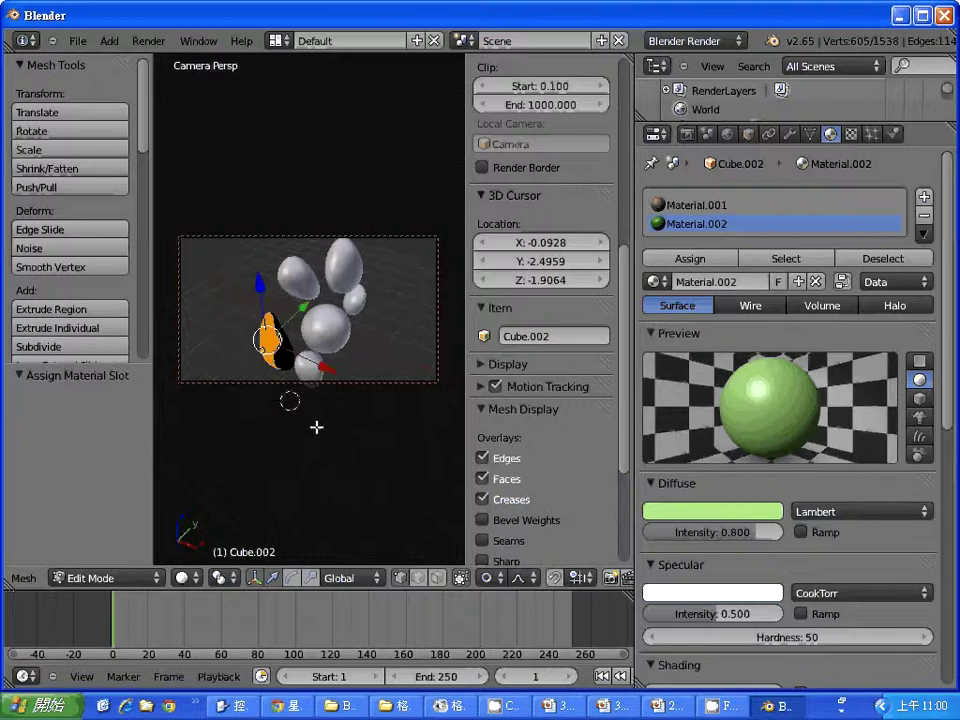
pyautogui.keyDown('shift'); pyautogui.moveTo(316, 427); pyautogui.dragTo(296, 332, button='middle'); pyautogui.keyUp('shift')
pyautogui.click(273, 292)
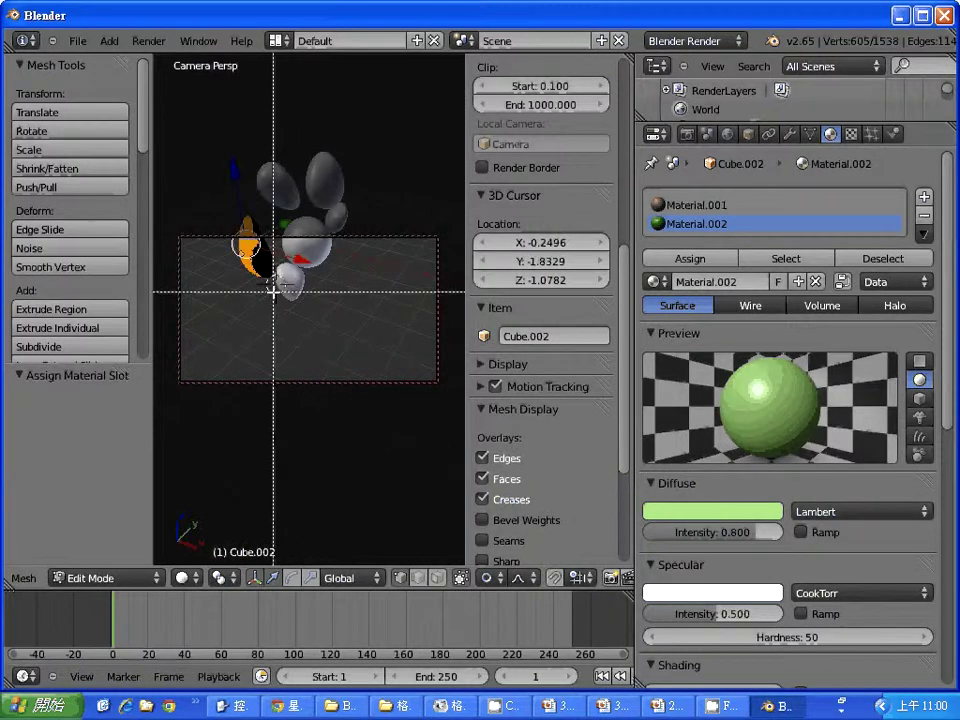
pyautogui.press('Escape')
pyautogui.press('a')
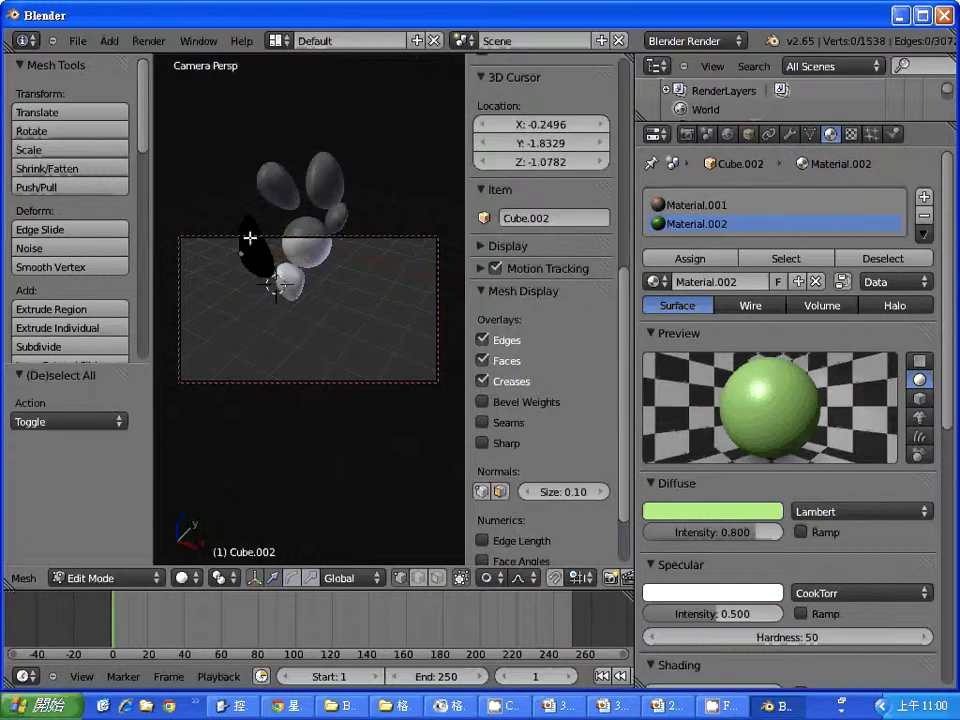
pyautogui.click(281, 295)
pyautogui.press('b')
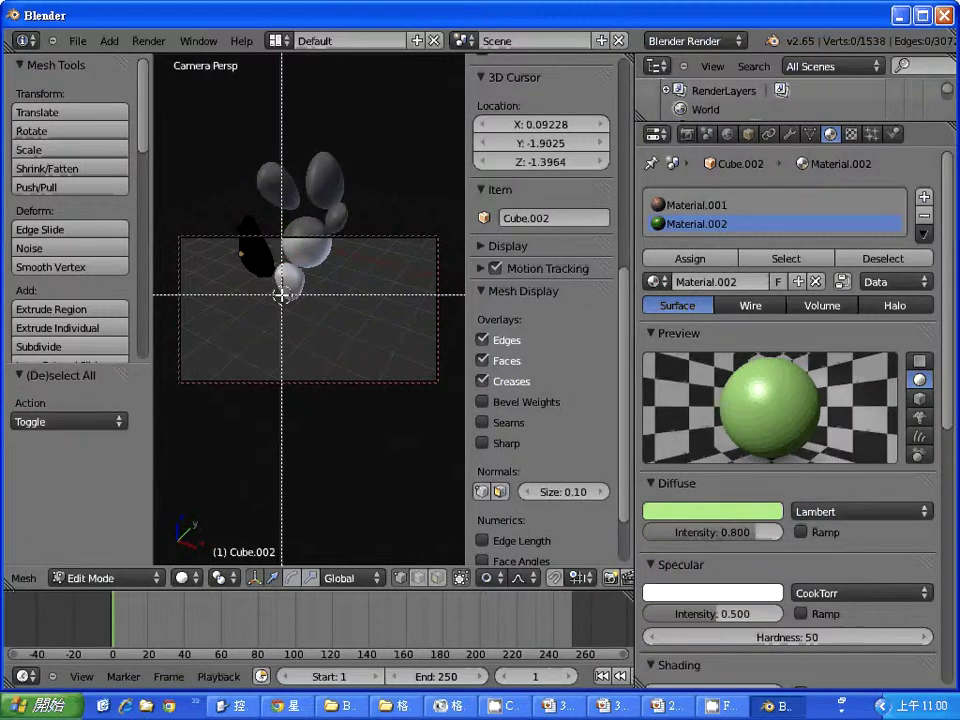
pyautogui.moveTo(281, 295); pyautogui.dragTo(251, 238)
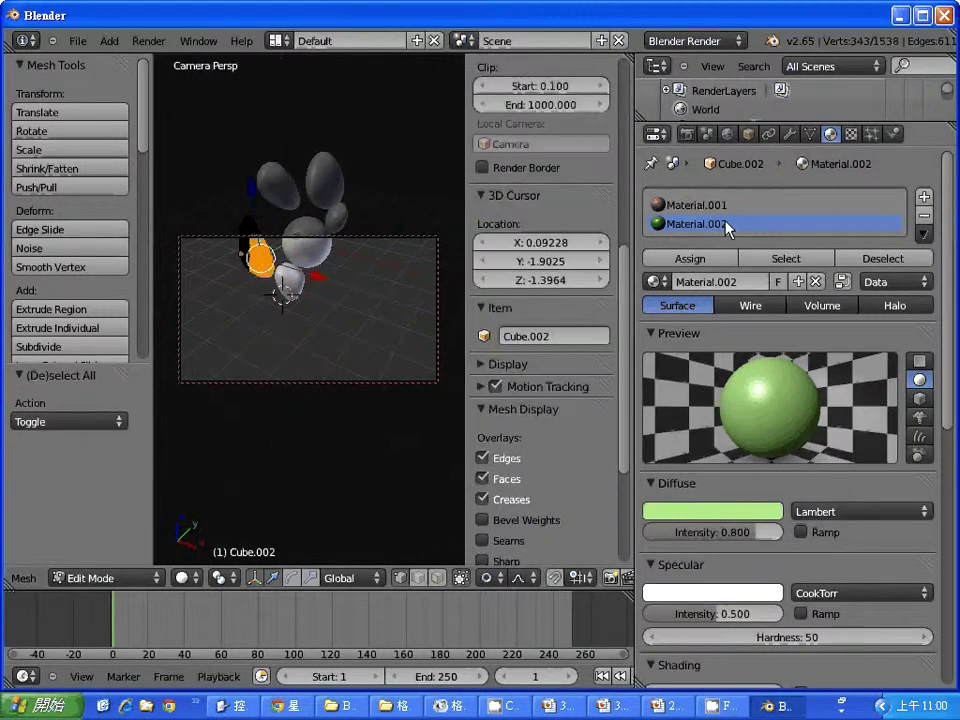
# Assign brown Material.001 to those faces and render, re-rendering after shifting the framing.
pyautogui.click(712, 205)
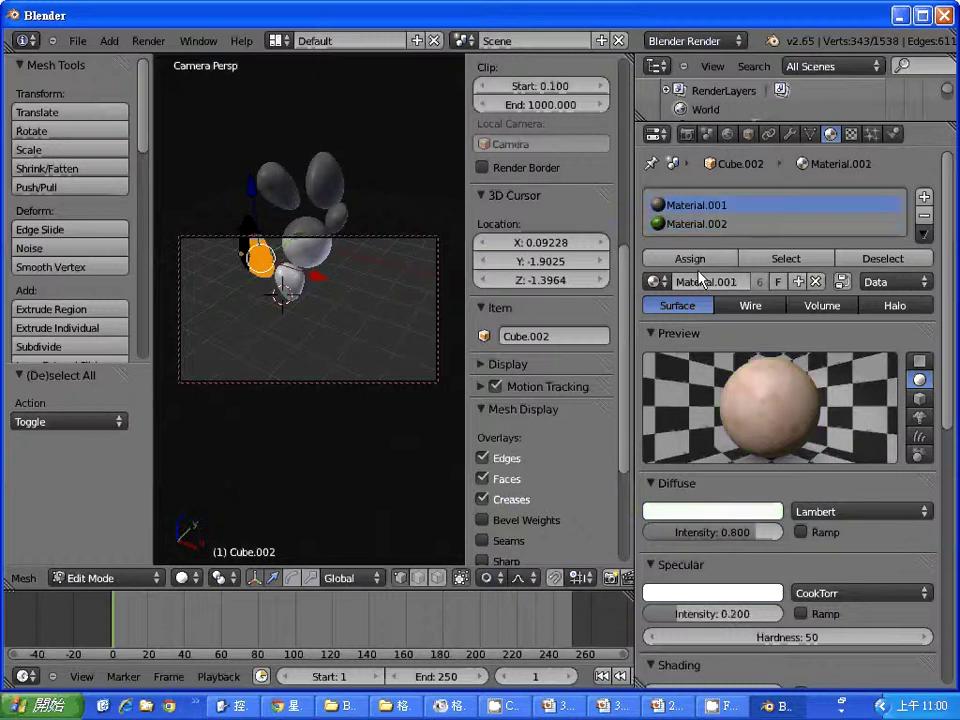
pyautogui.click(699, 262)
pyautogui.press('F12')
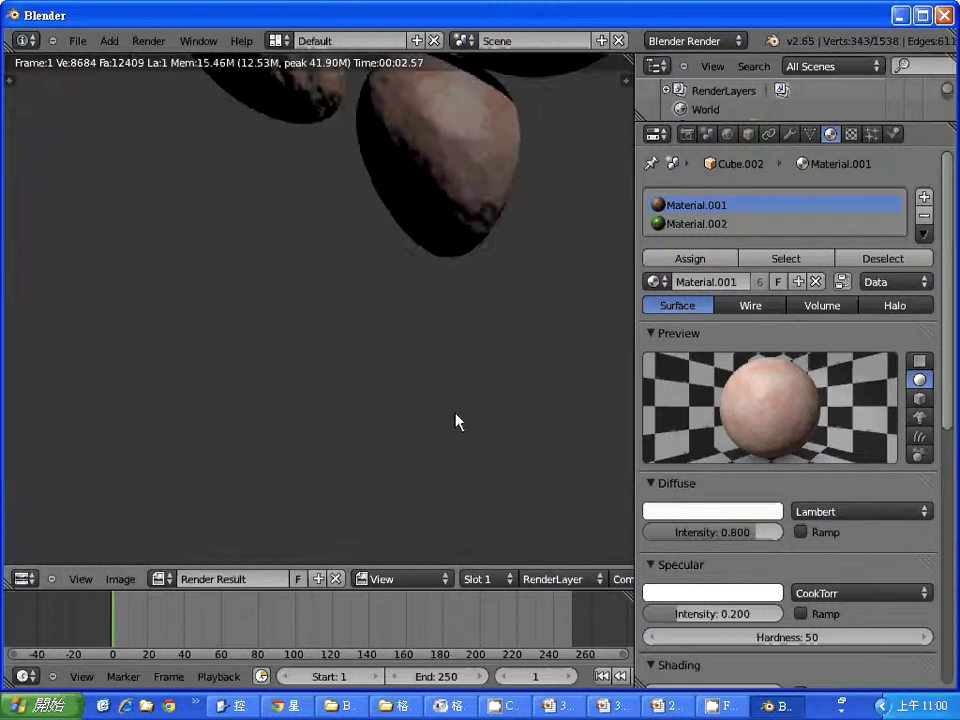
pyautogui.scroll(-4, 456, 422)
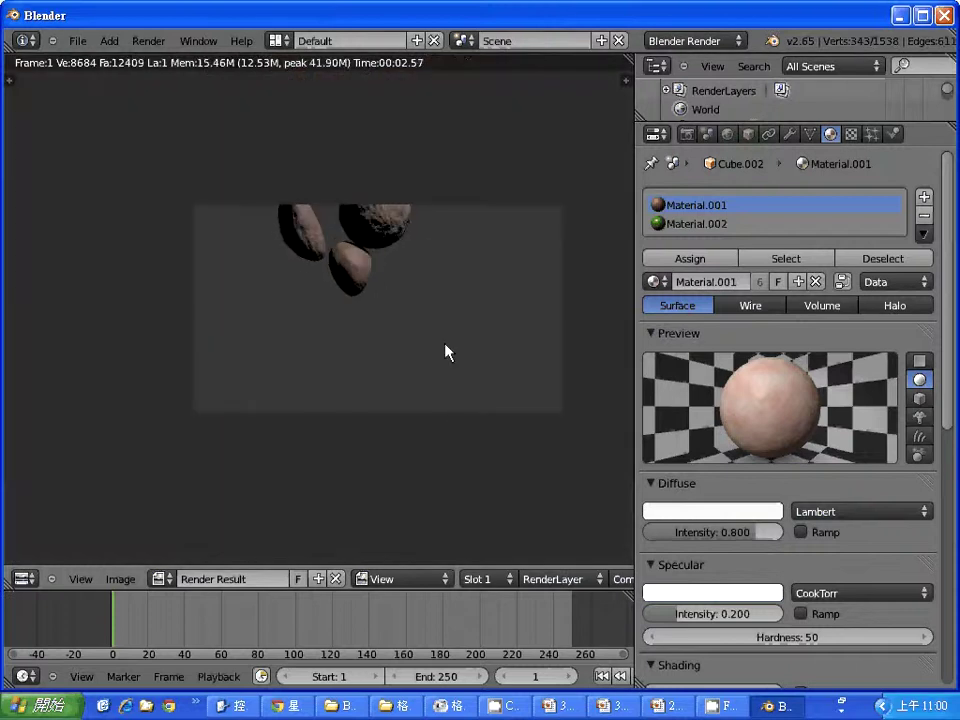
pyautogui.press('Escape')
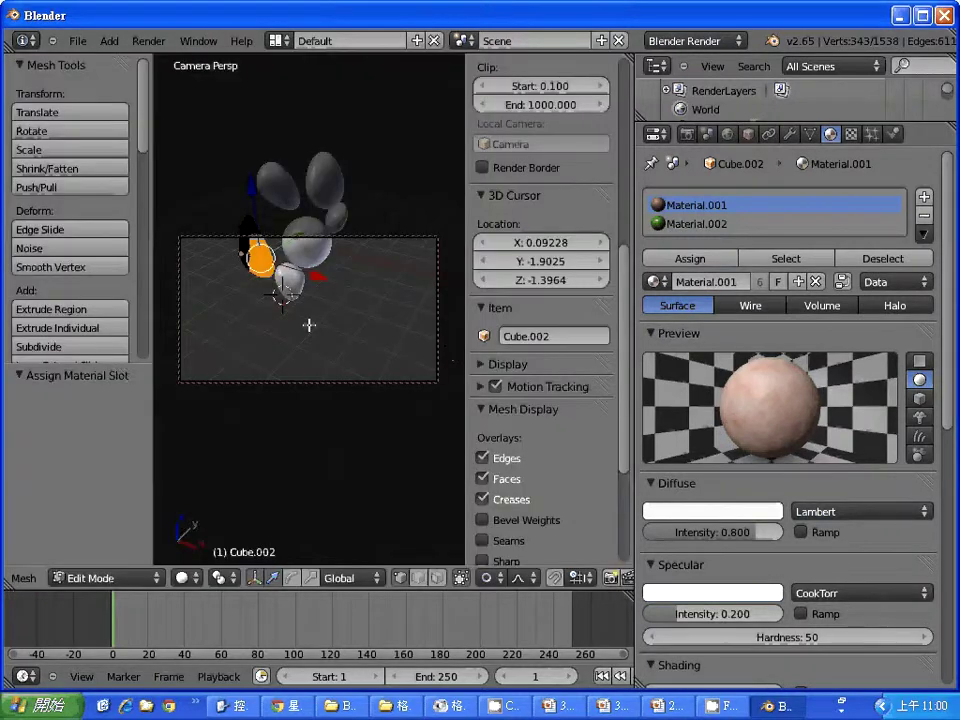
pyautogui.moveTo(311, 326)
pyautogui.keyDown('shift'); pyautogui.mouseDown(button='middle')
pyautogui.moveTo(309, 312)
pyautogui.moveTo(316, 394)
pyautogui.mouseUp(button='middle'); pyautogui.keyUp('shift')
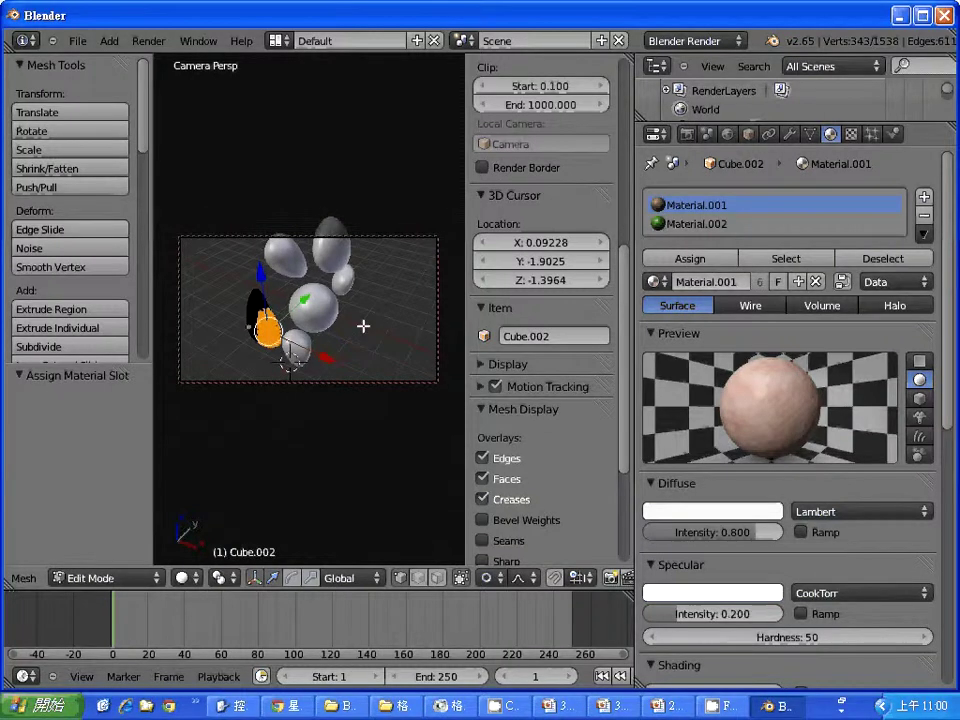
pyautogui.press('F12')
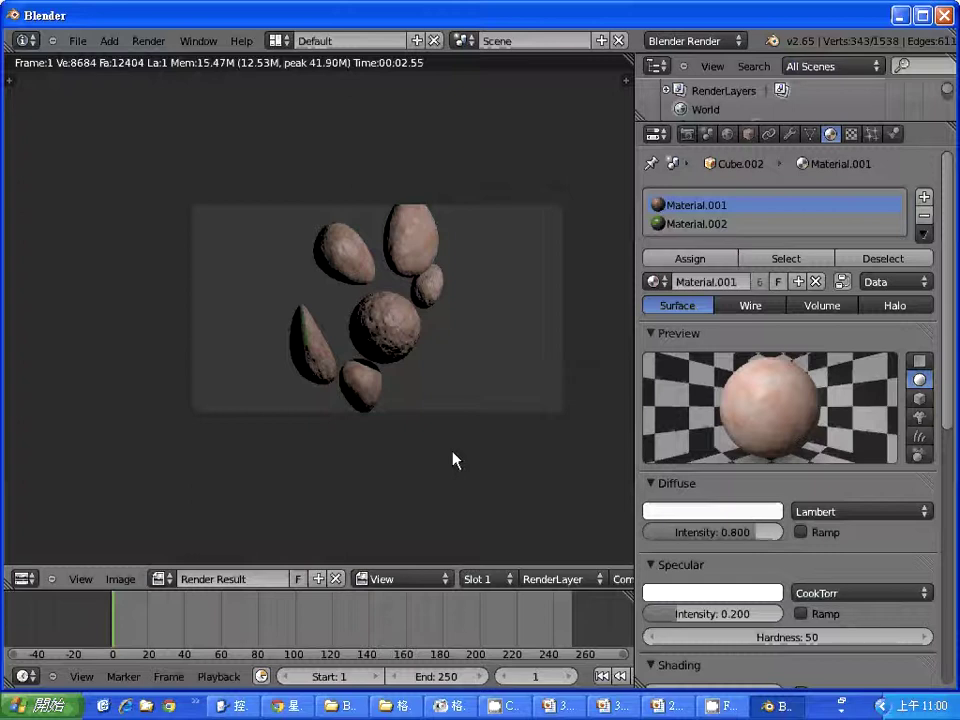
# Return from the render to the mesh and clear the current face selection.
pyautogui.press('Escape')
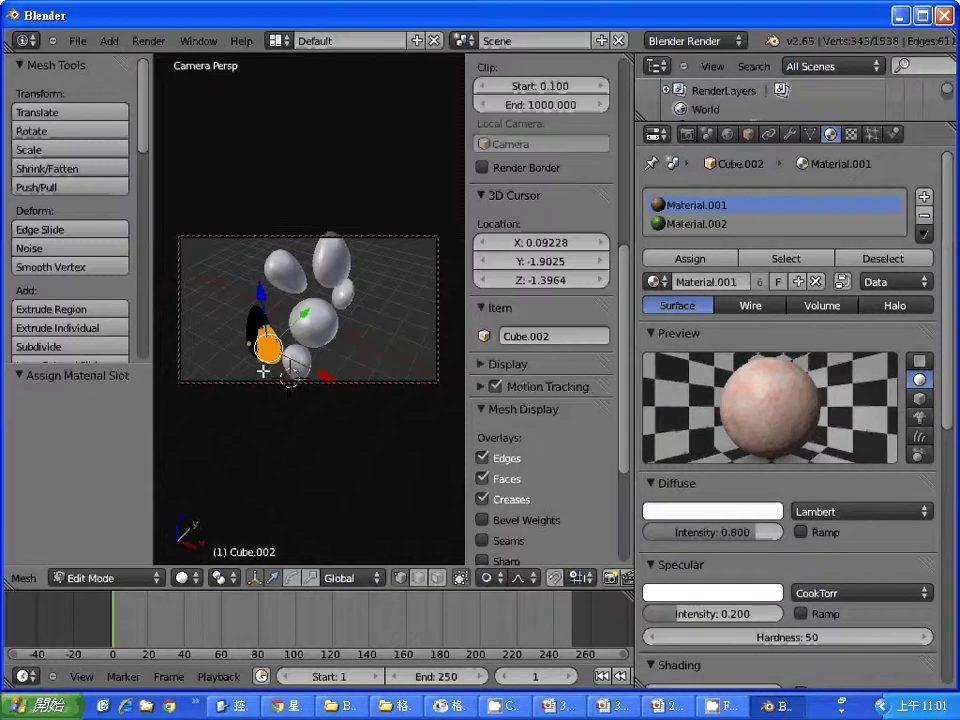
pyautogui.click(258, 371)
pyautogui.press('b')
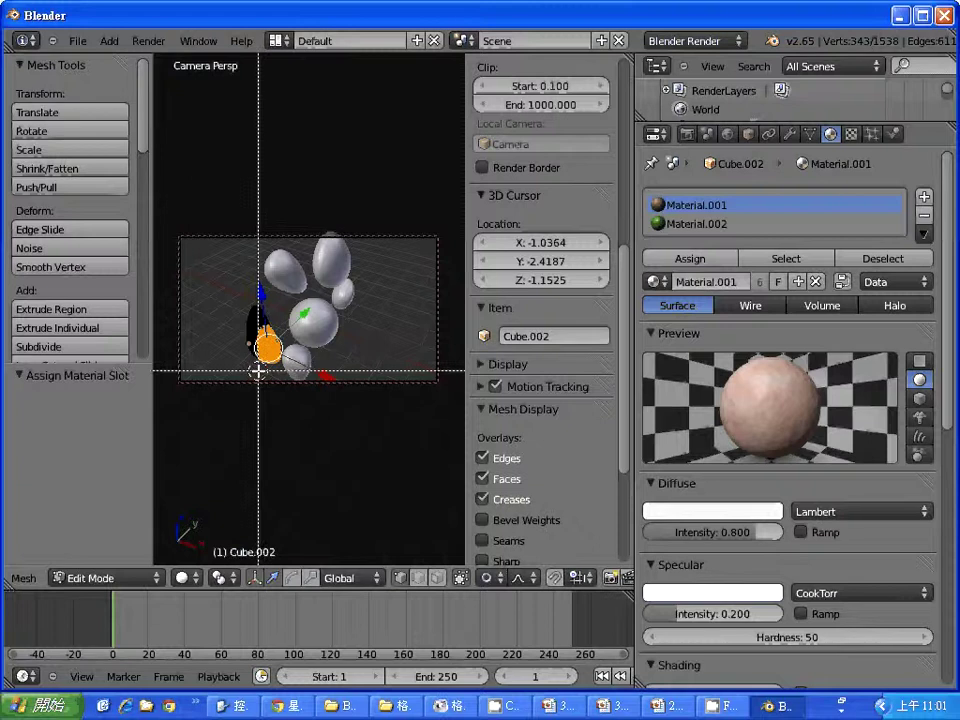
pyautogui.press('Escape')
pyautogui.press('a')
# Box-select the dark left blob's faces, assign the green Material.002, and render.
pyautogui.press('b')
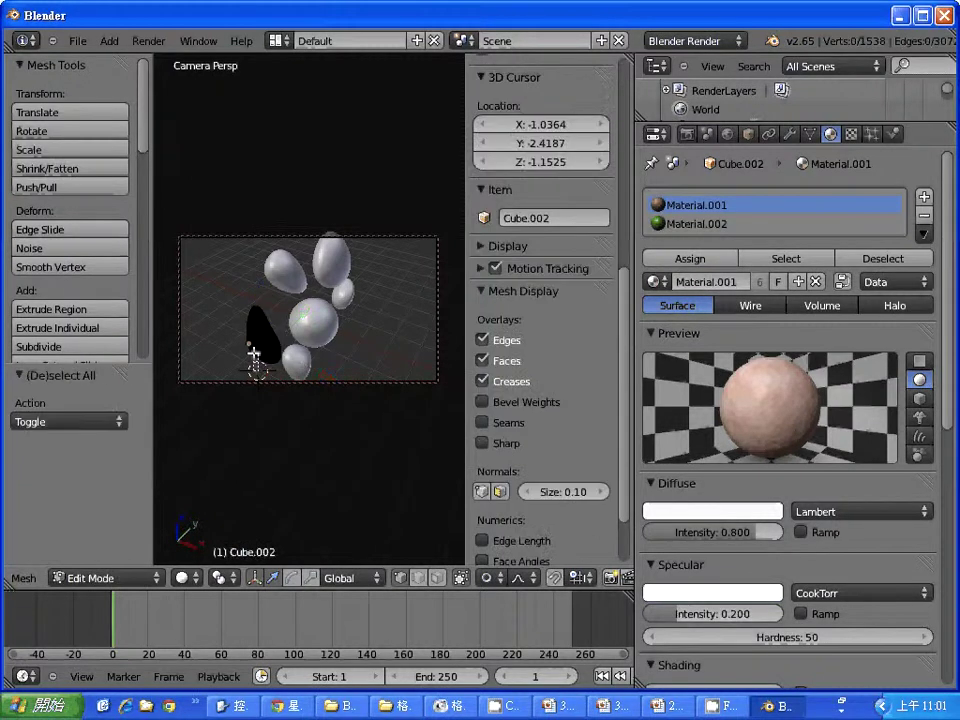
pyautogui.moveTo(262, 378); pyautogui.dragTo(240, 274)
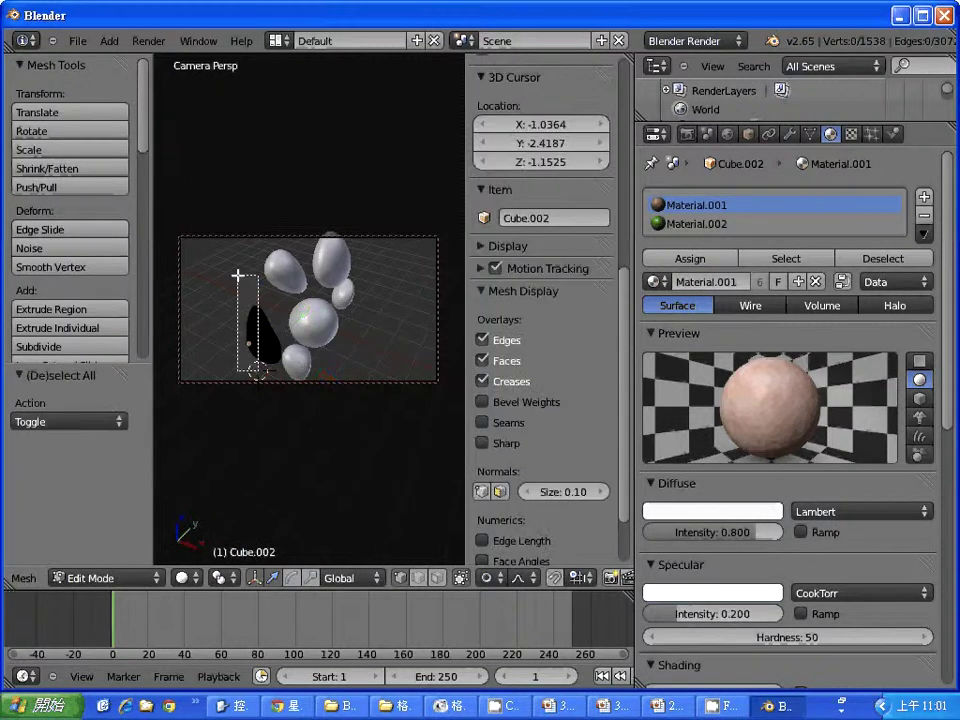
pyautogui.click(697, 224)
pyautogui.click(680, 261)
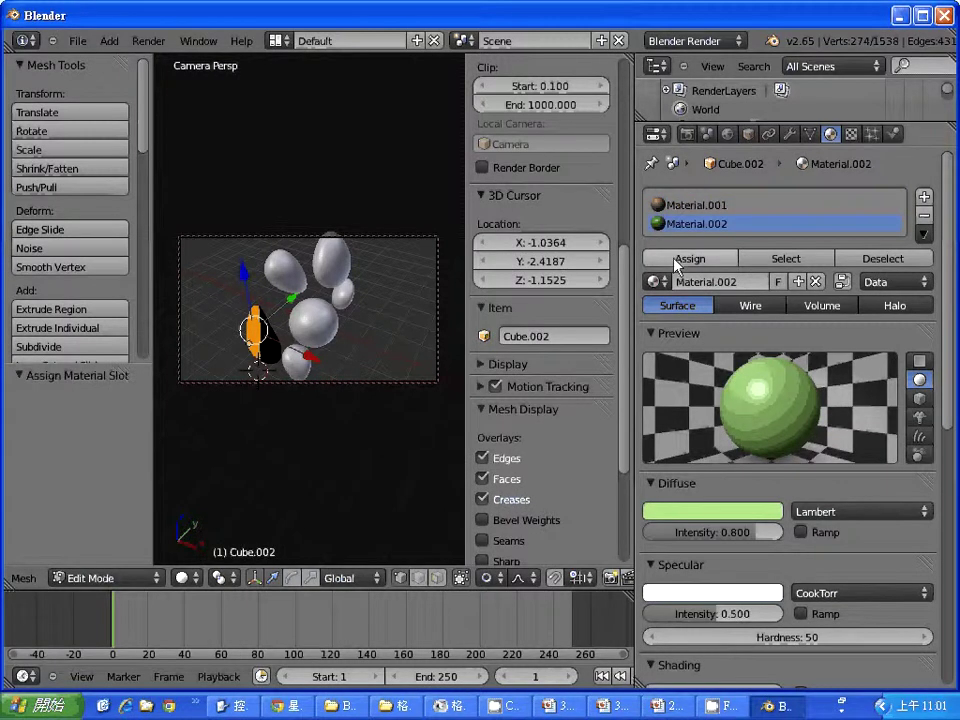
pyautogui.click(409, 446)
pyautogui.press('F12')
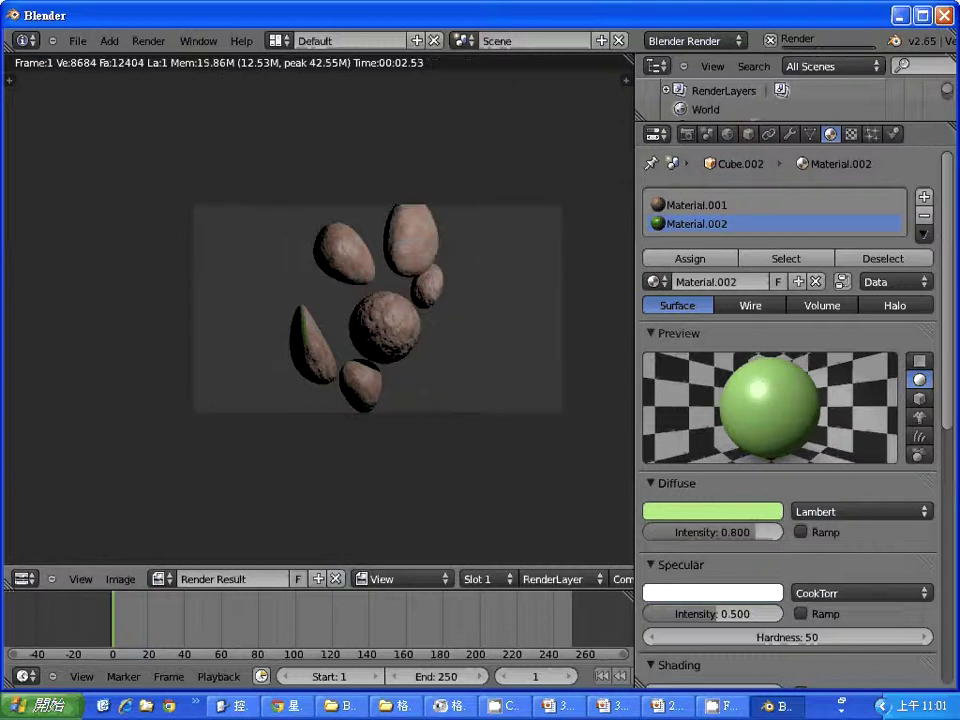
# Switch to Object Mode and move the lamp to sit above the blobs.
pyautogui.press('Escape')
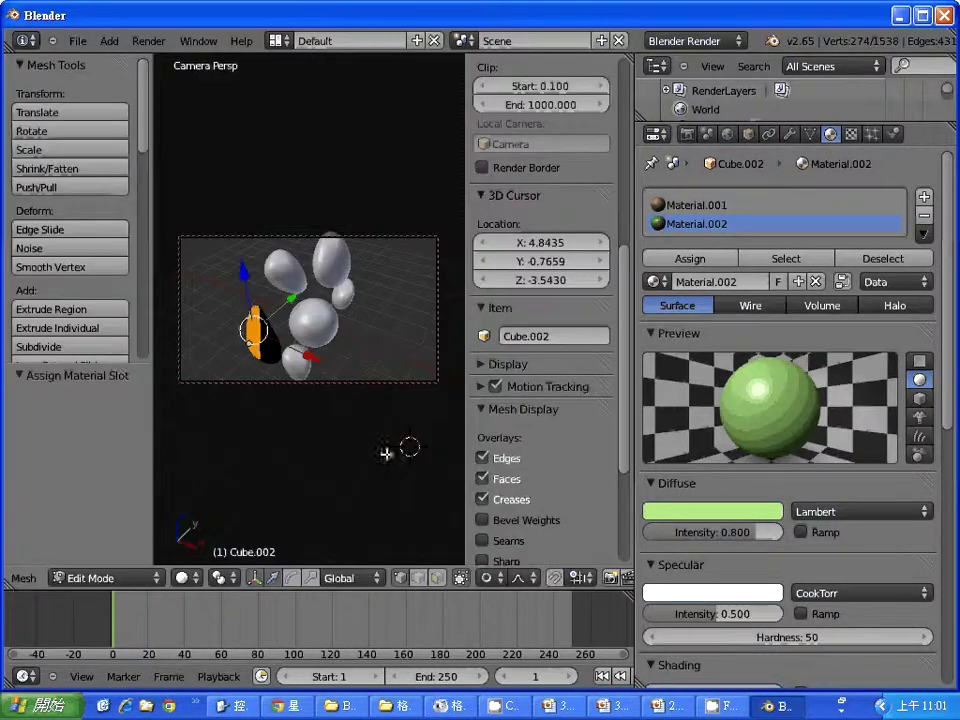
pyautogui.scroll(-3, 268, 491)
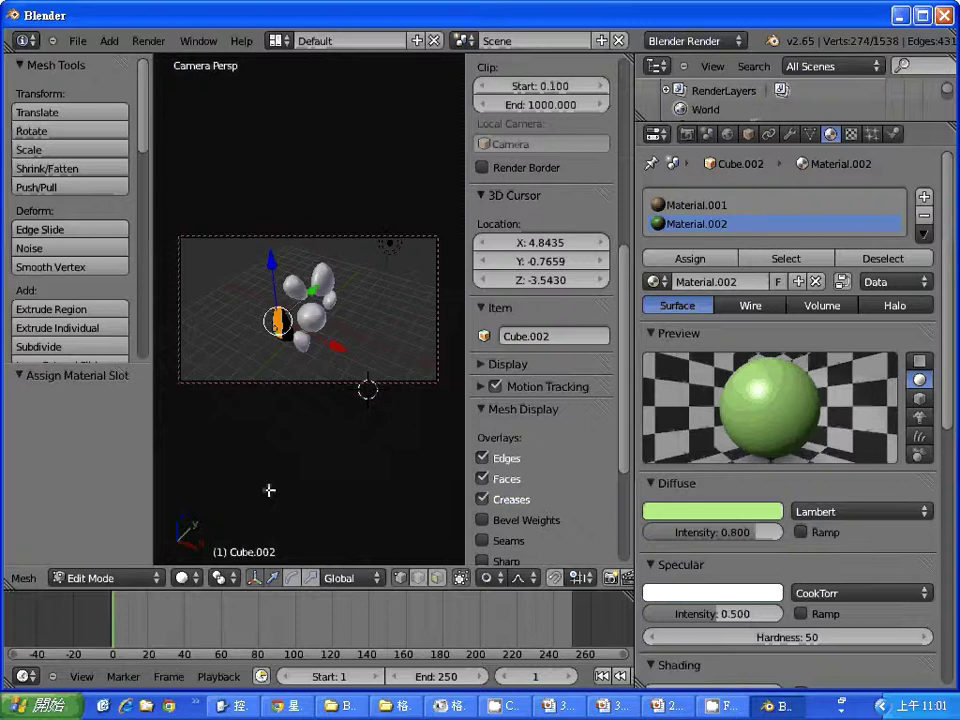
pyautogui.scroll(-2, 268, 490)
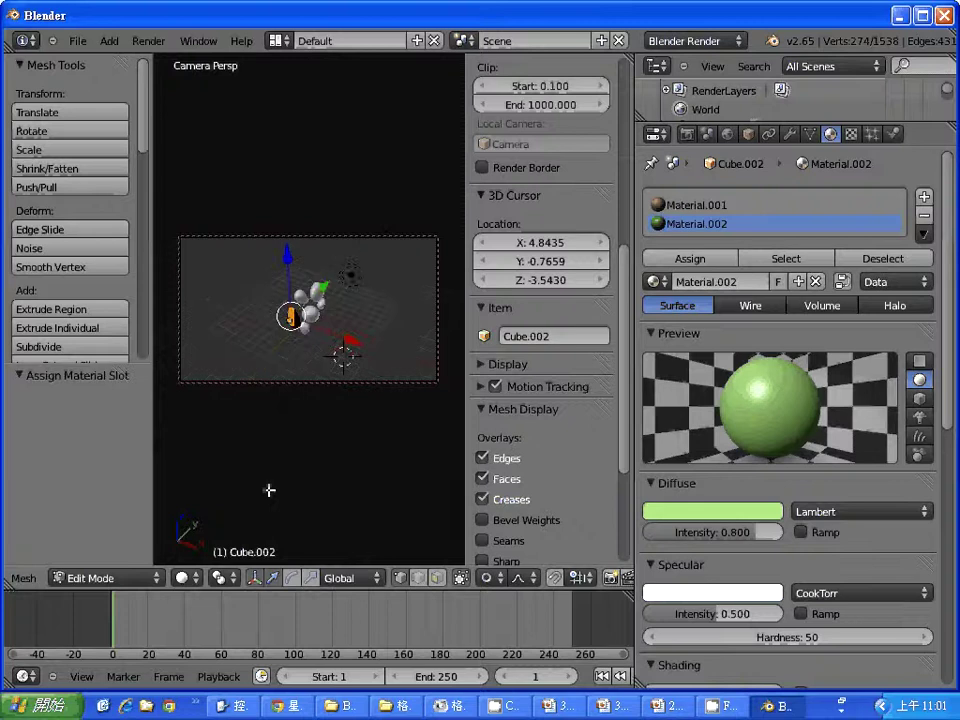
pyautogui.press('Tab')
pyautogui.rightClick(352, 278)
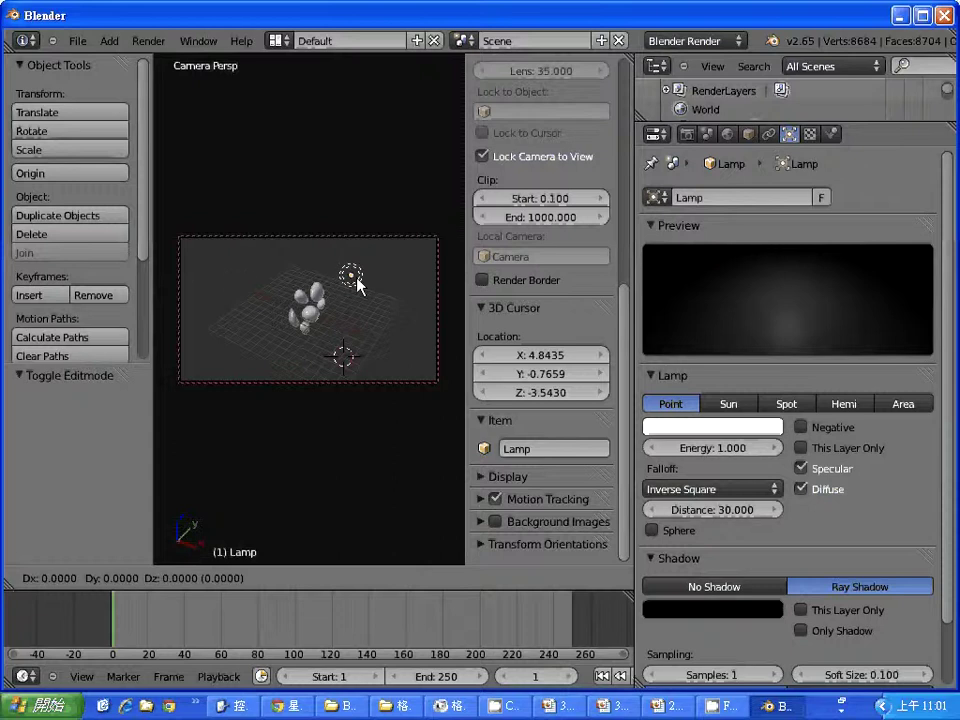
pyautogui.press('g')
pyautogui.click(380, 283)
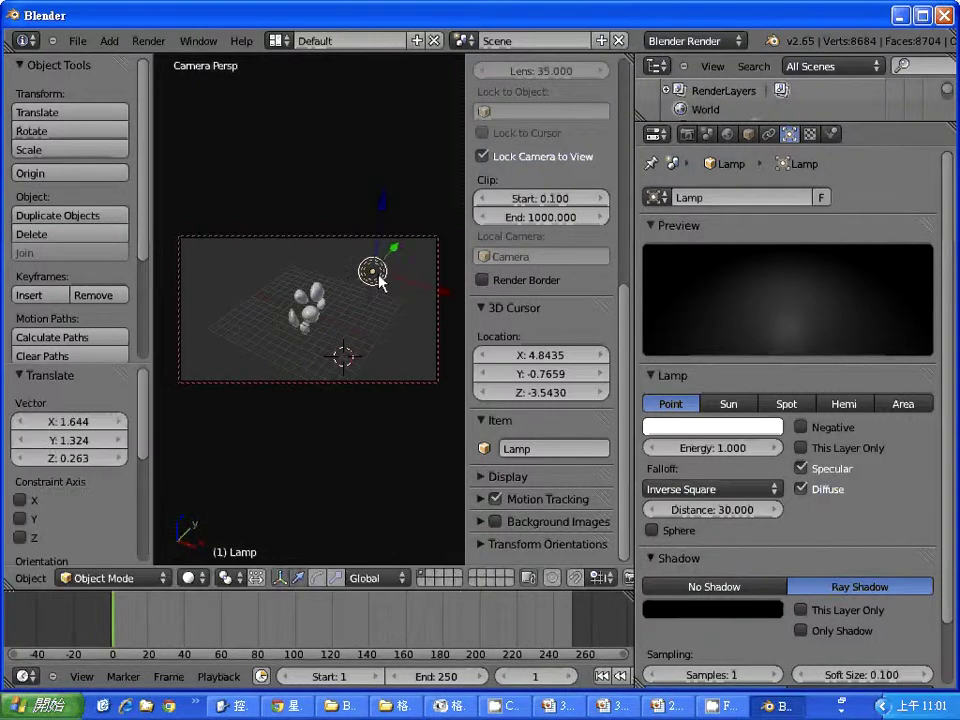
# Duplicate the lamp as Lamp.001 at the upper left and render with two lamps.
pyautogui.hotkey('shift', 'd')
pyautogui.click(225, 280)
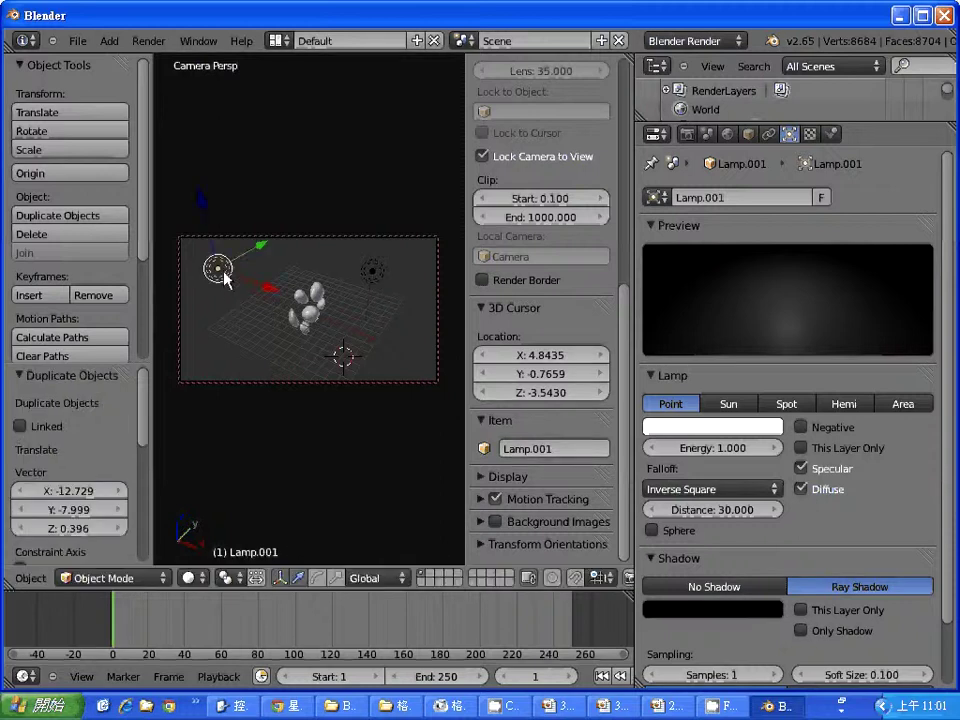
pyautogui.press('F12')
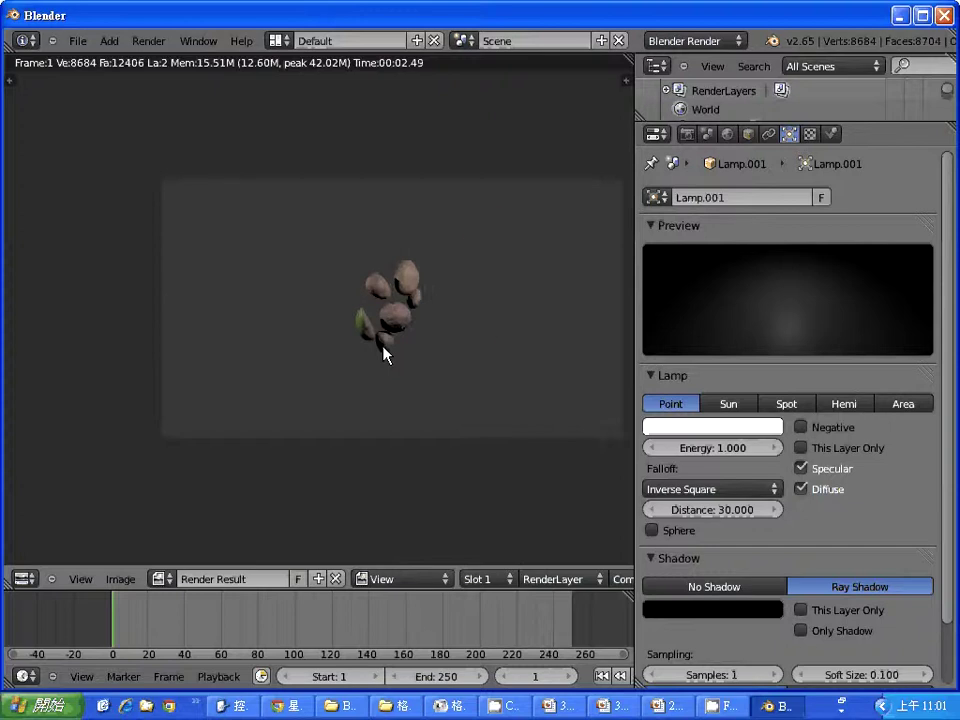
# Dolly the locked camera in until the brown stones fill the frame, then render the close-up.
pyautogui.scroll(4, 383, 354)
pyautogui.press('Escape')
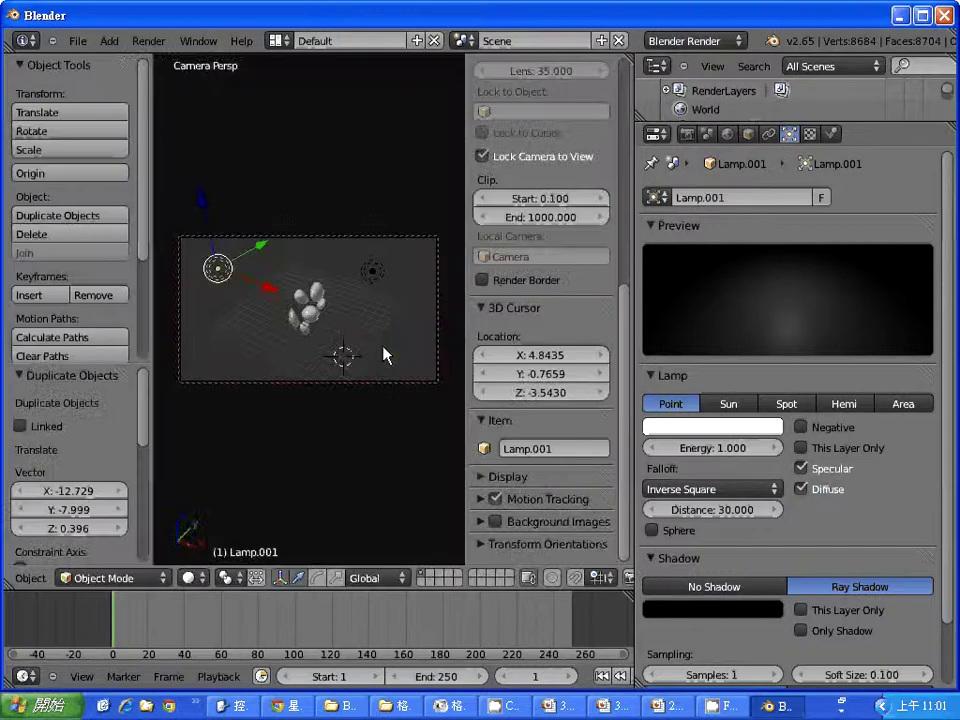
pyautogui.scroll(2, 369, 360)
pyautogui.scroll(2, 369, 360)
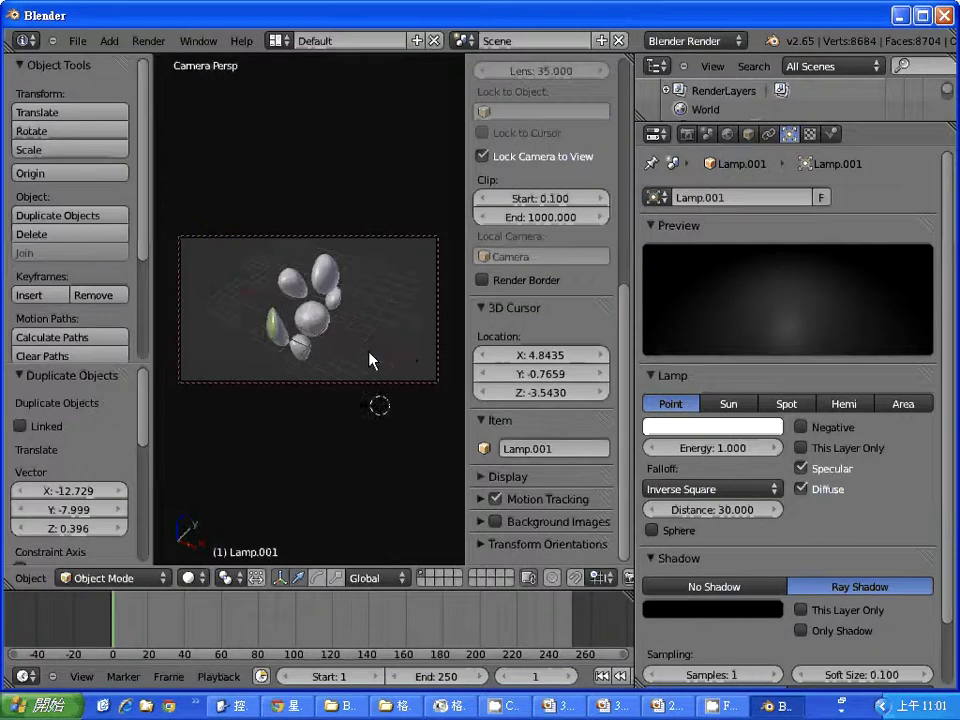
pyautogui.scroll(2, 369, 360)
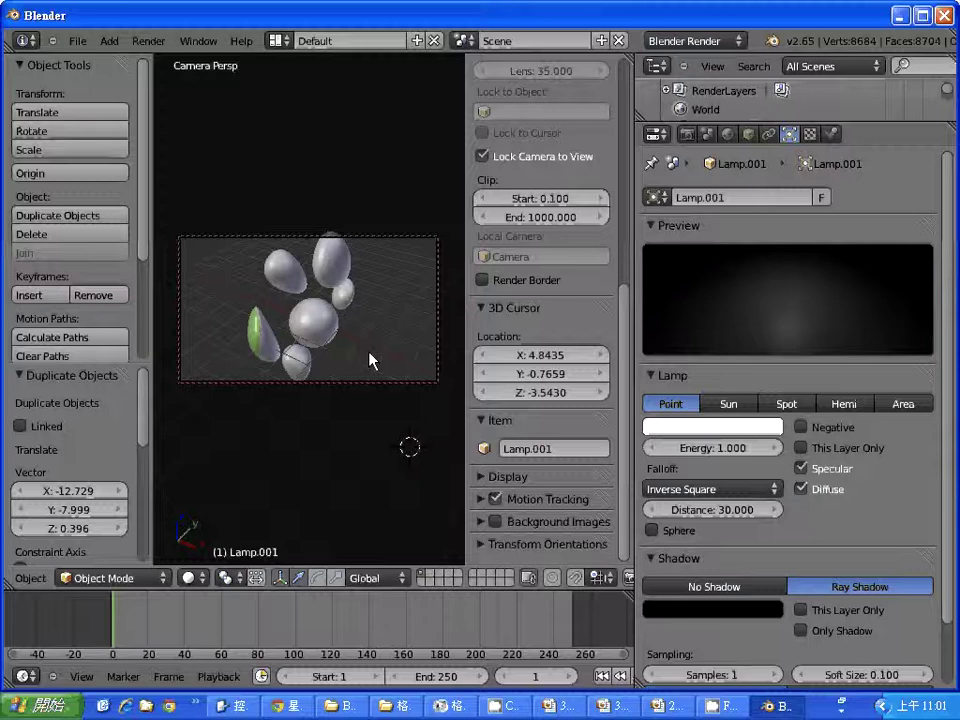
pyautogui.press('F12')
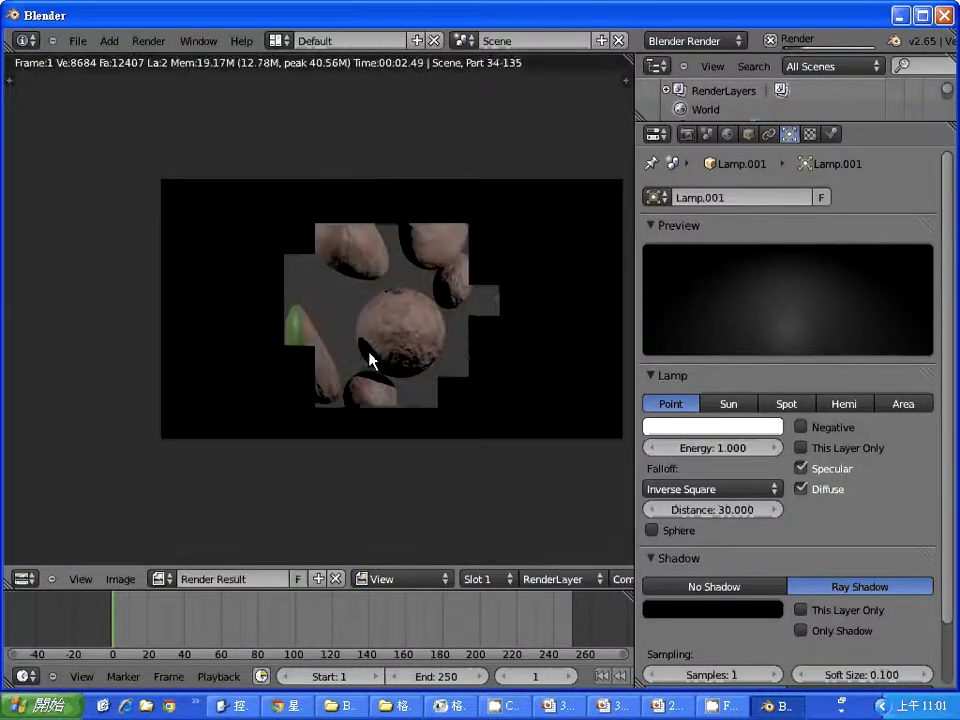